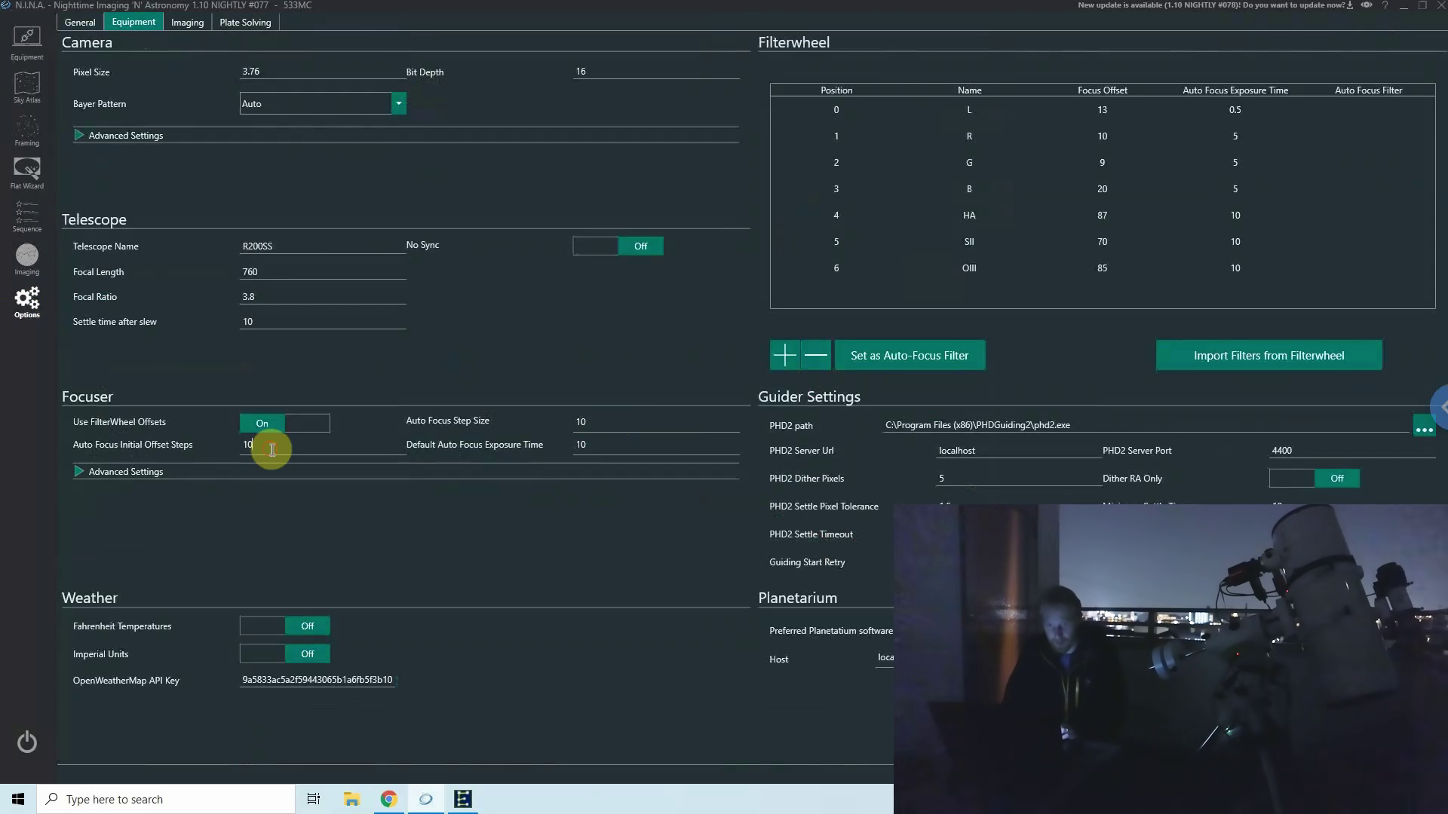
Set Auto Focus Initial Offset Steps to 4 and Auto Focus Step Size to 10
{"action": "type", "text": "4"}
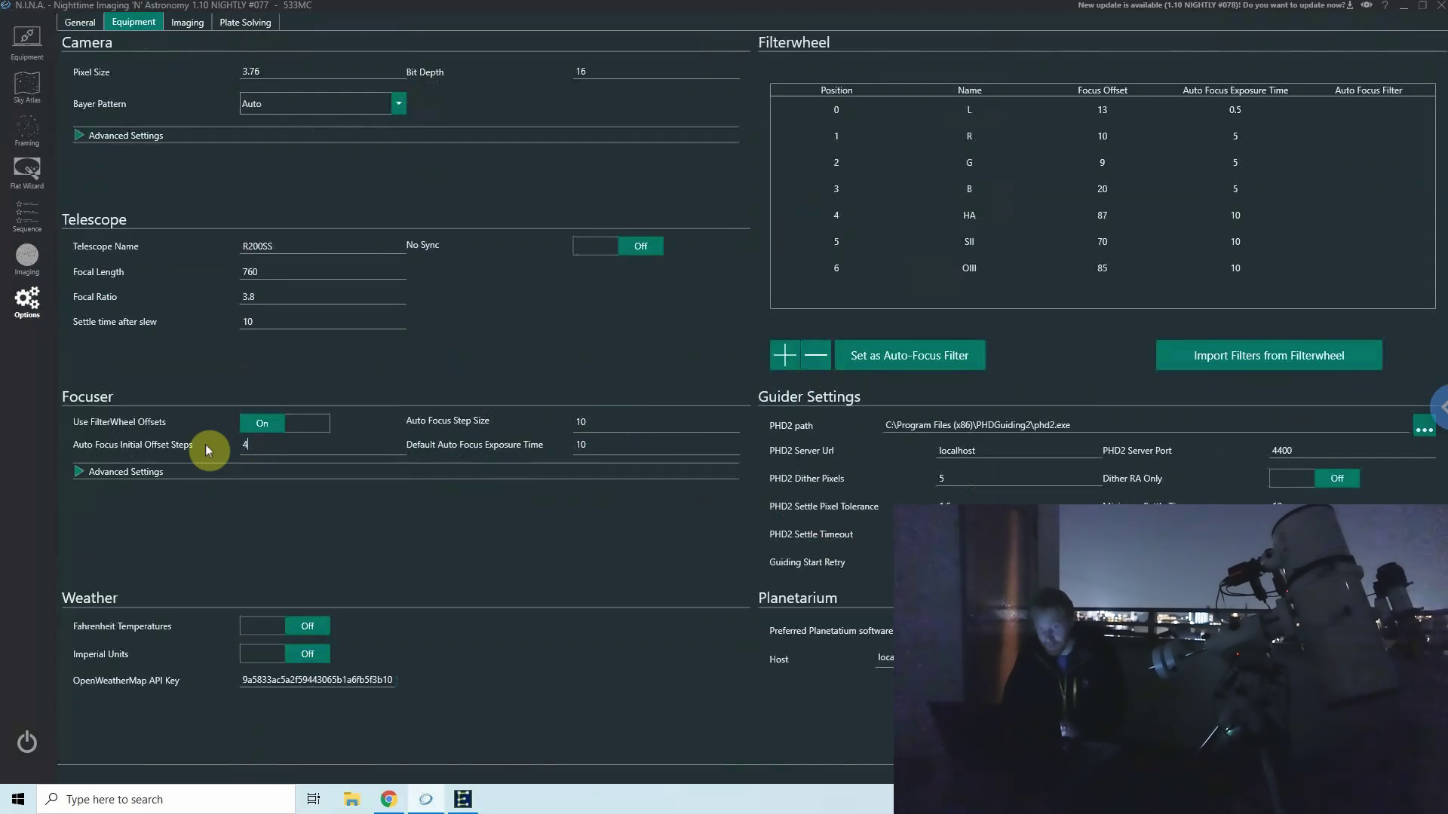
{"action": "double_click", "coordinate": [598, 425]}
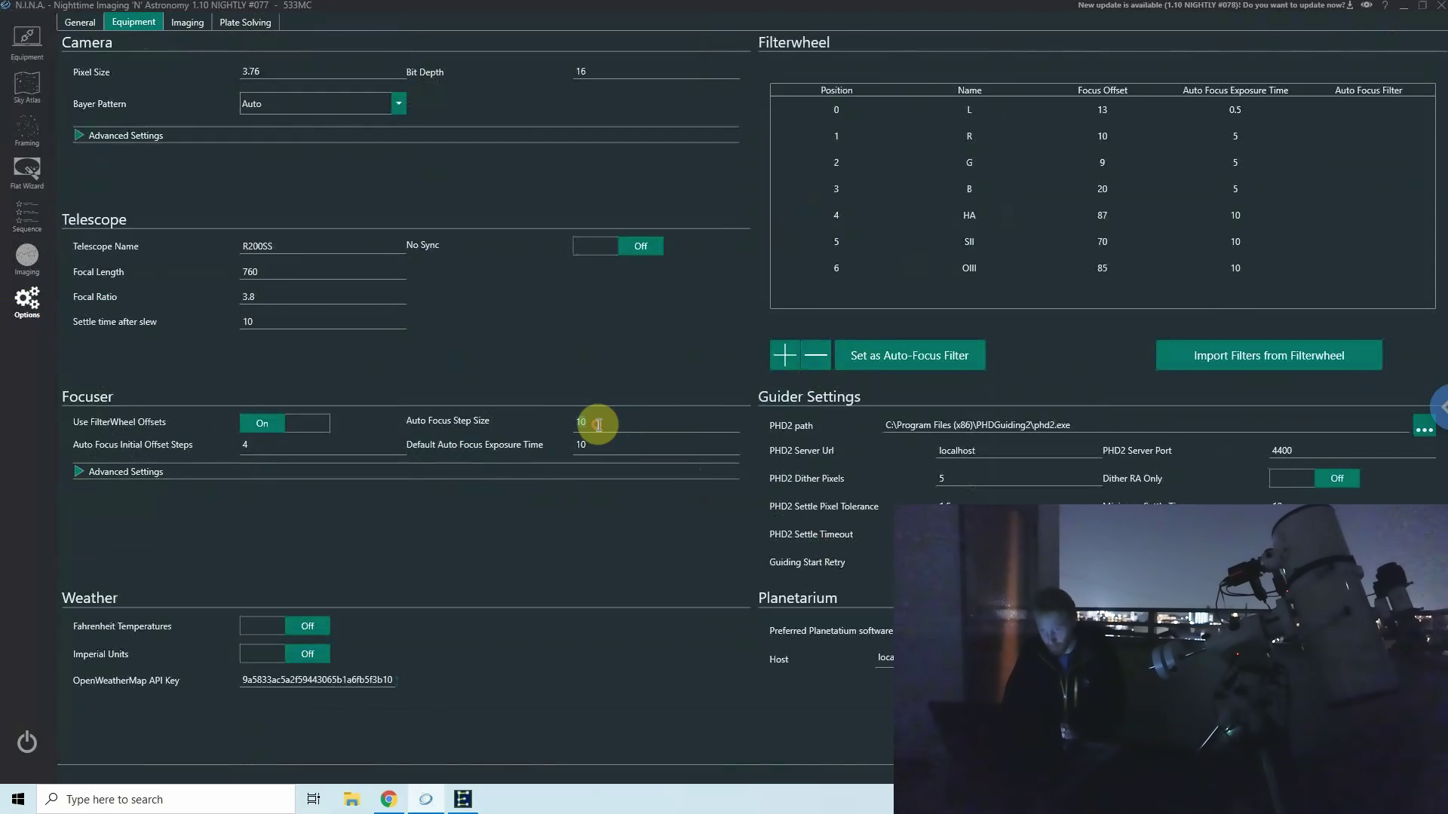
{"action": "type", "text": "10"}
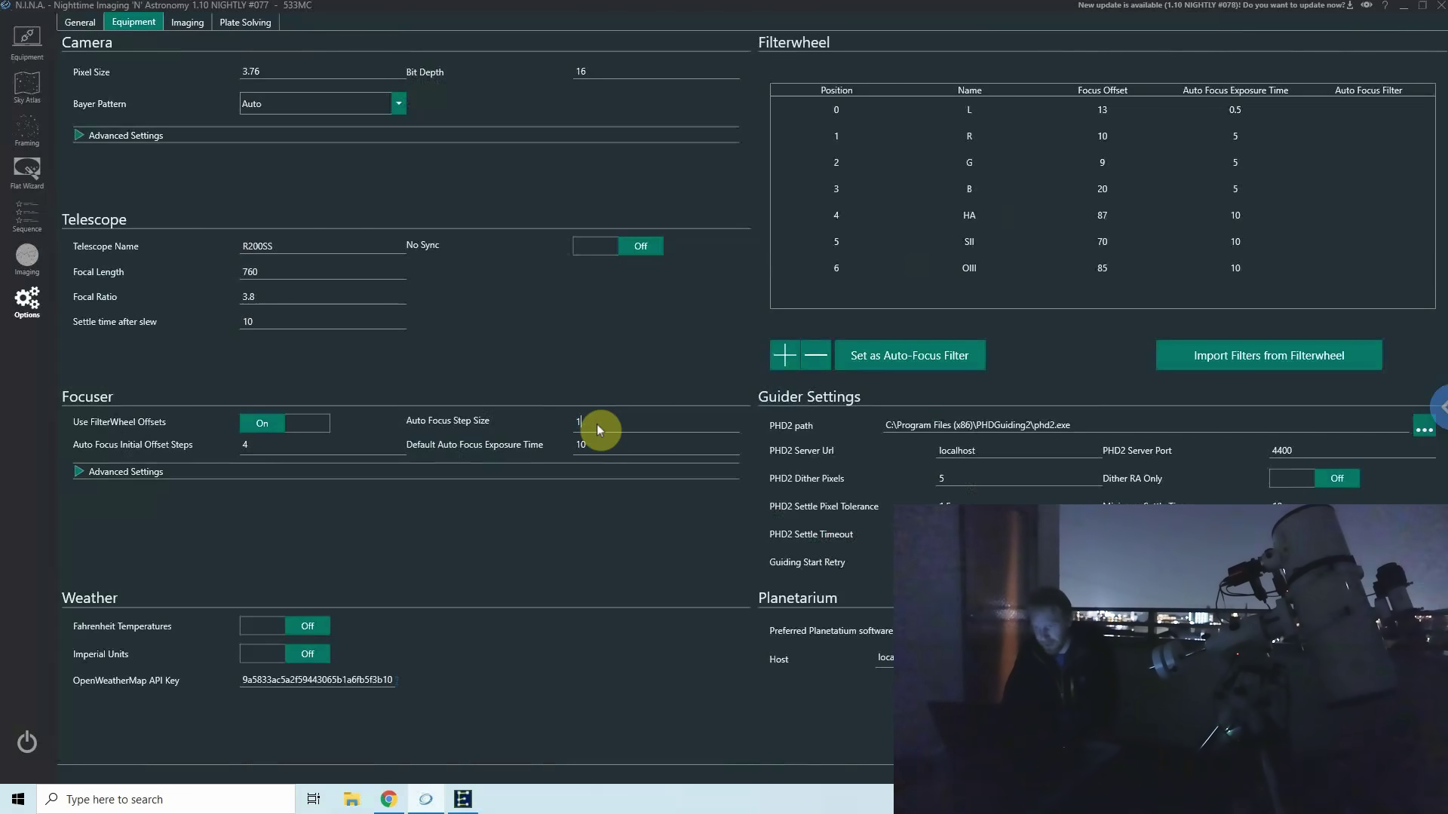
Change the L filter's autofocus exposure time from 0.5 to 5
{"action": "double_click", "coordinate": [1244, 109]}
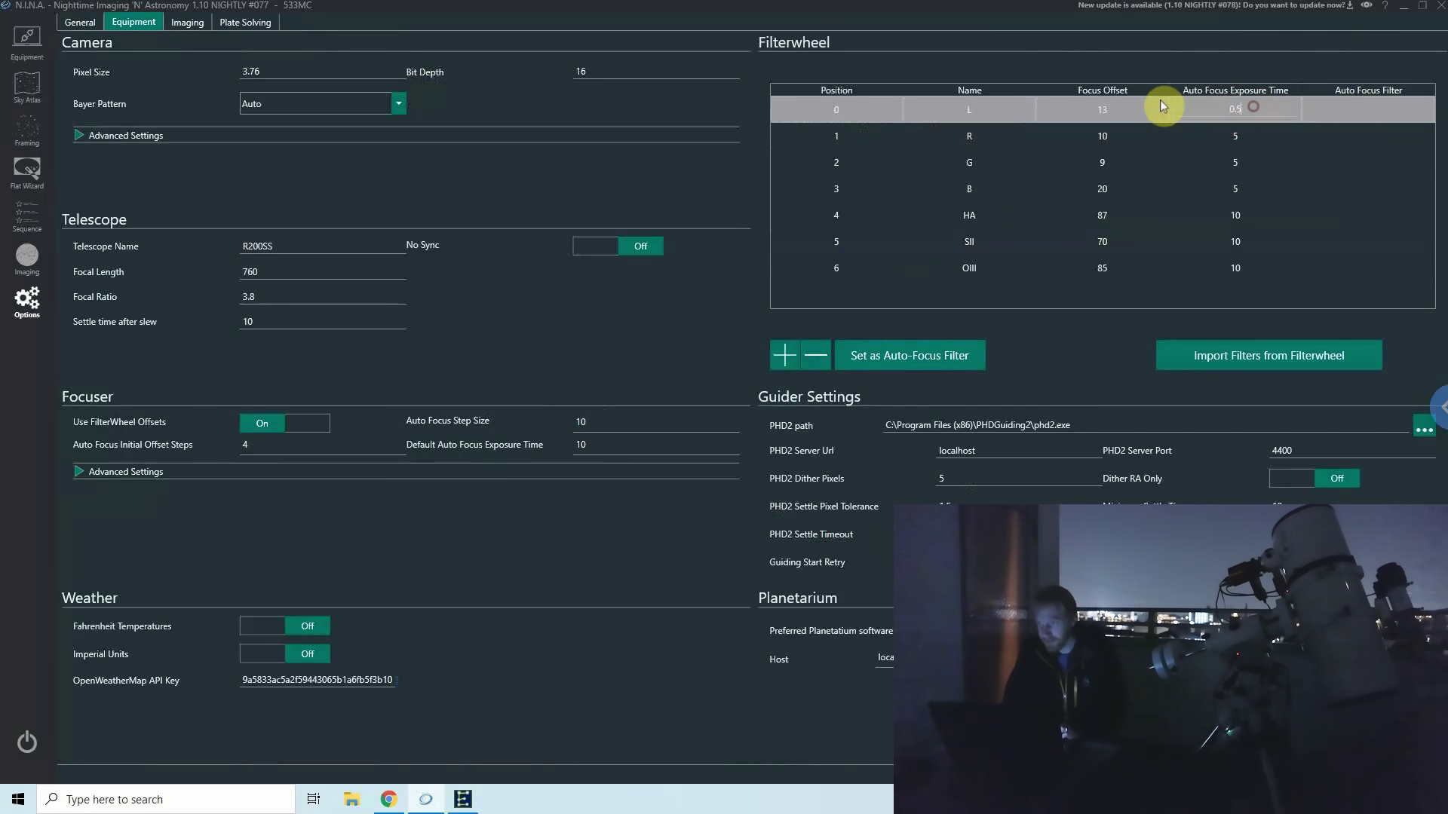
{"action": "key", "text": "BackSpace"}
{"action": "type", "text": "5"}
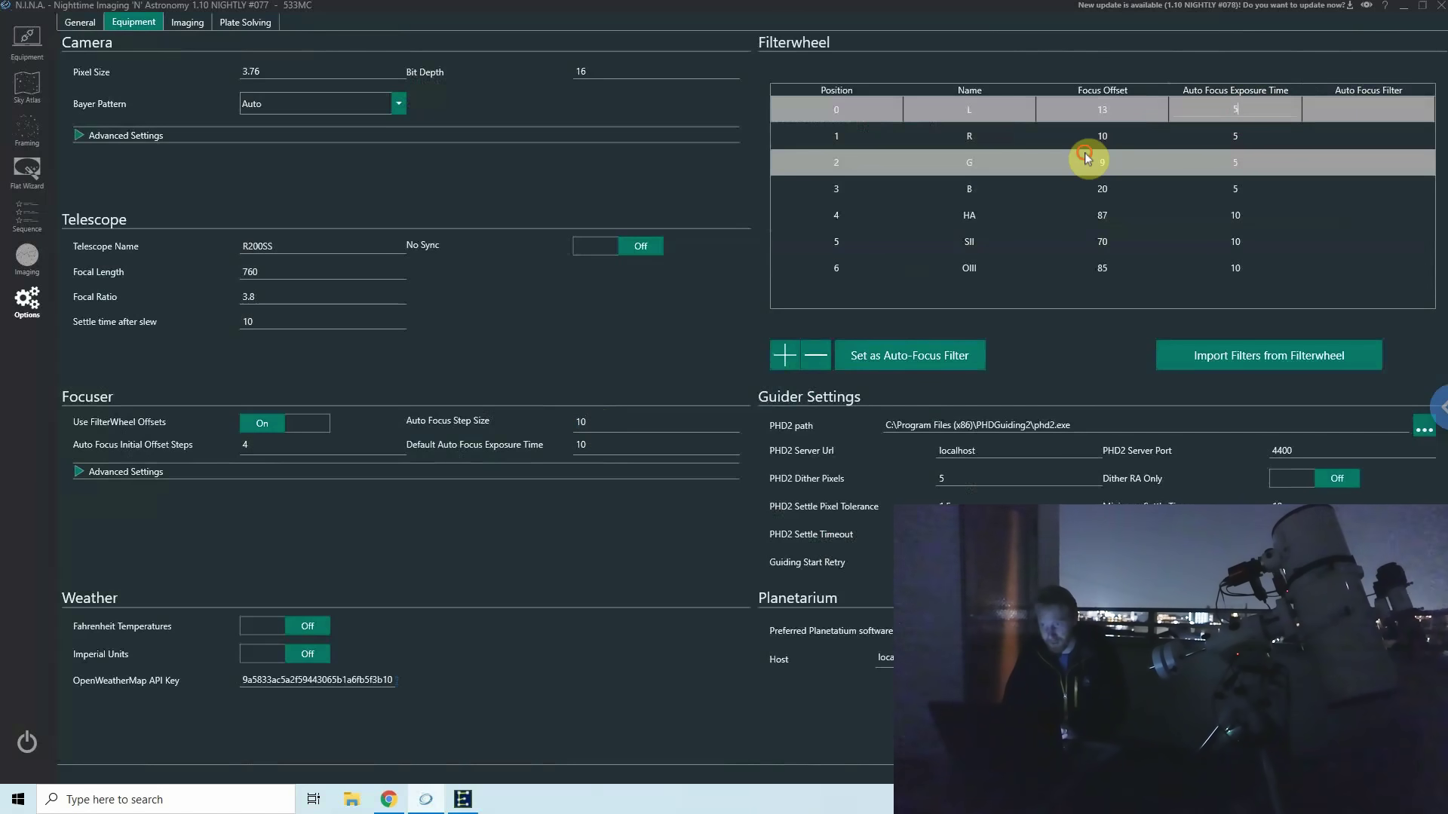
{"action": "double_click", "coordinate": [604, 447]}
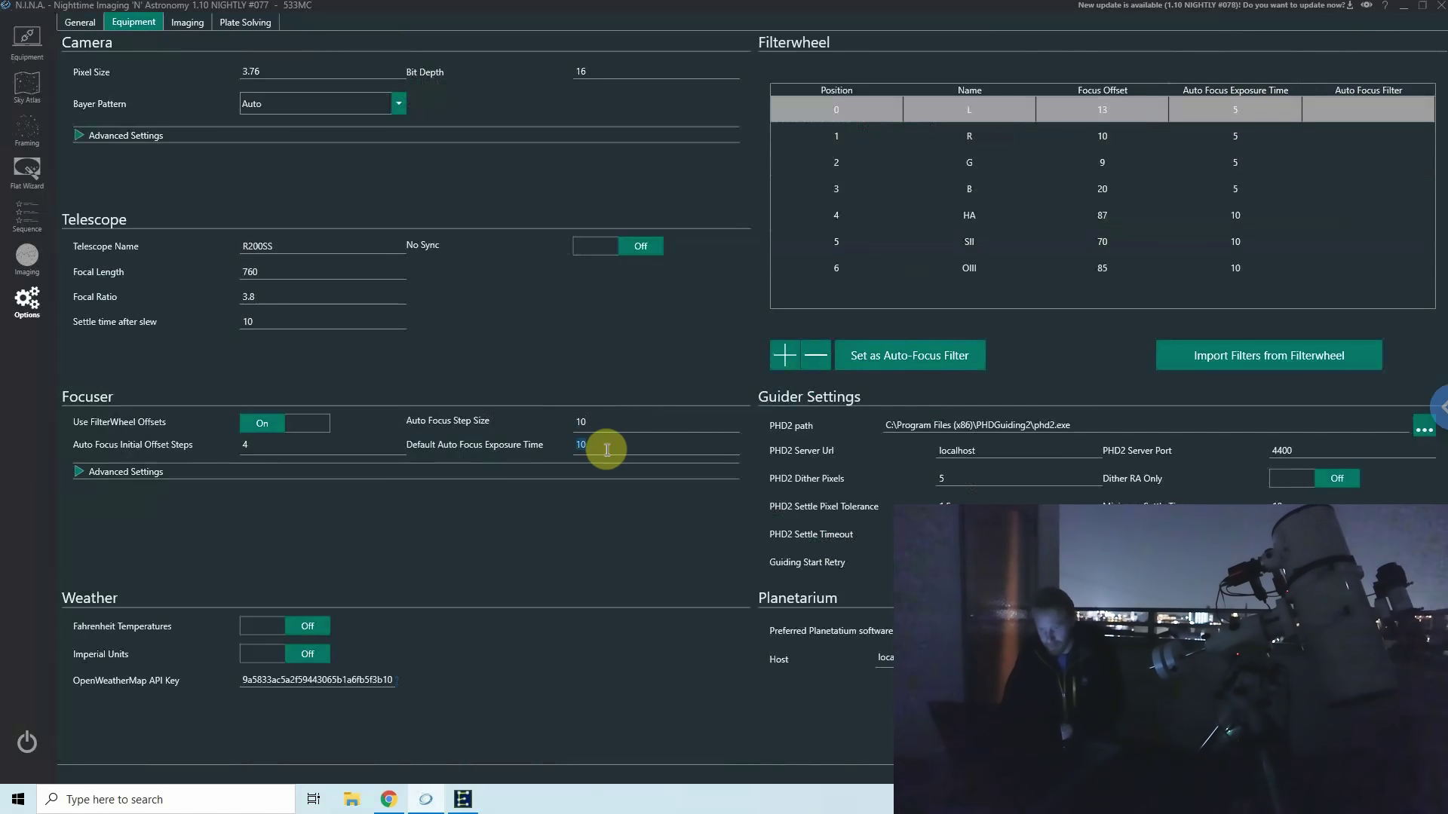
Set the default autofocus exposure time to 5 and choose Star HFR as the AF method
{"action": "type", "text": "5"}
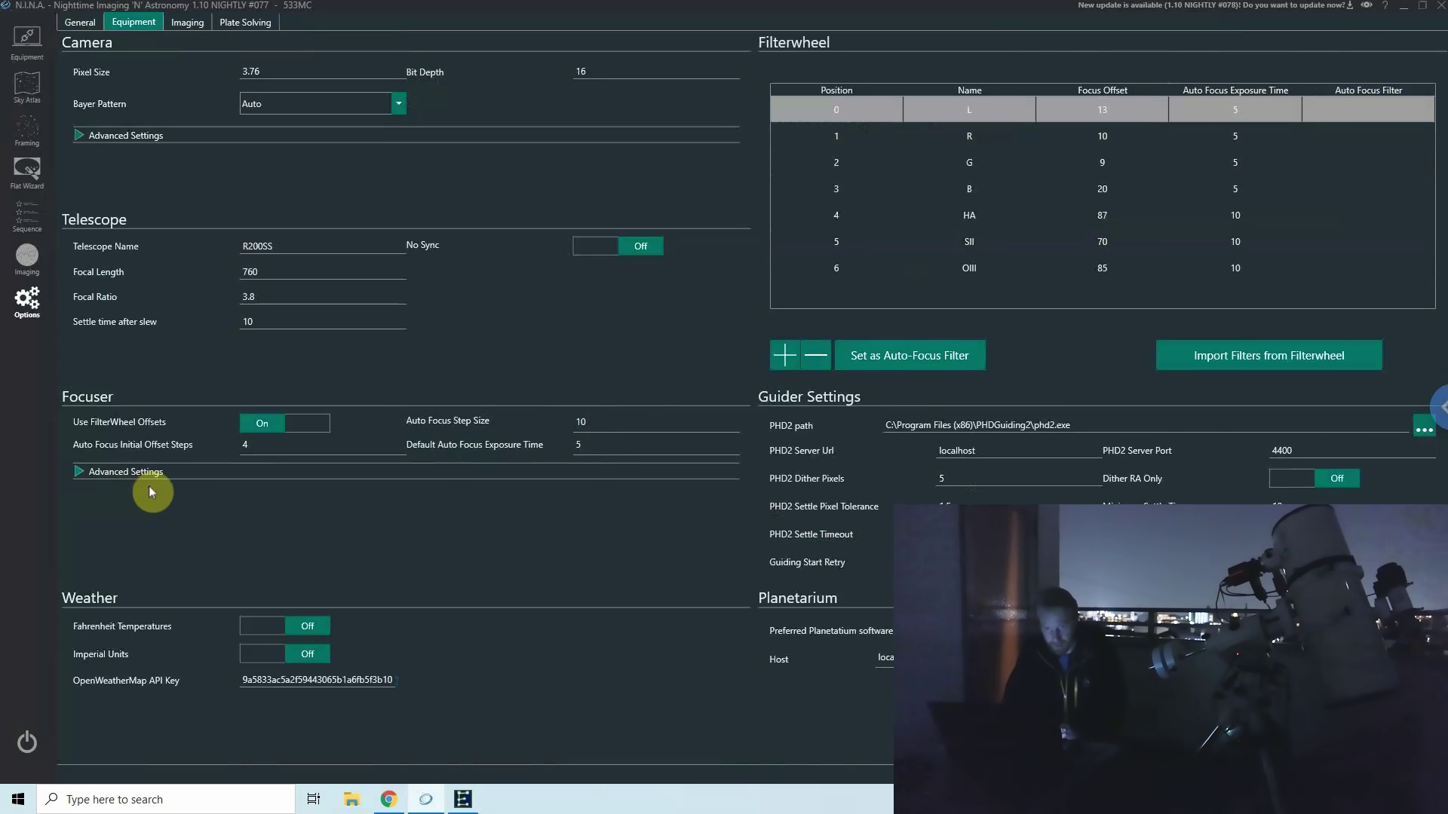
{"action": "left_click", "coordinate": [125, 472]}
{"action": "left_click", "coordinate": [305, 487]}
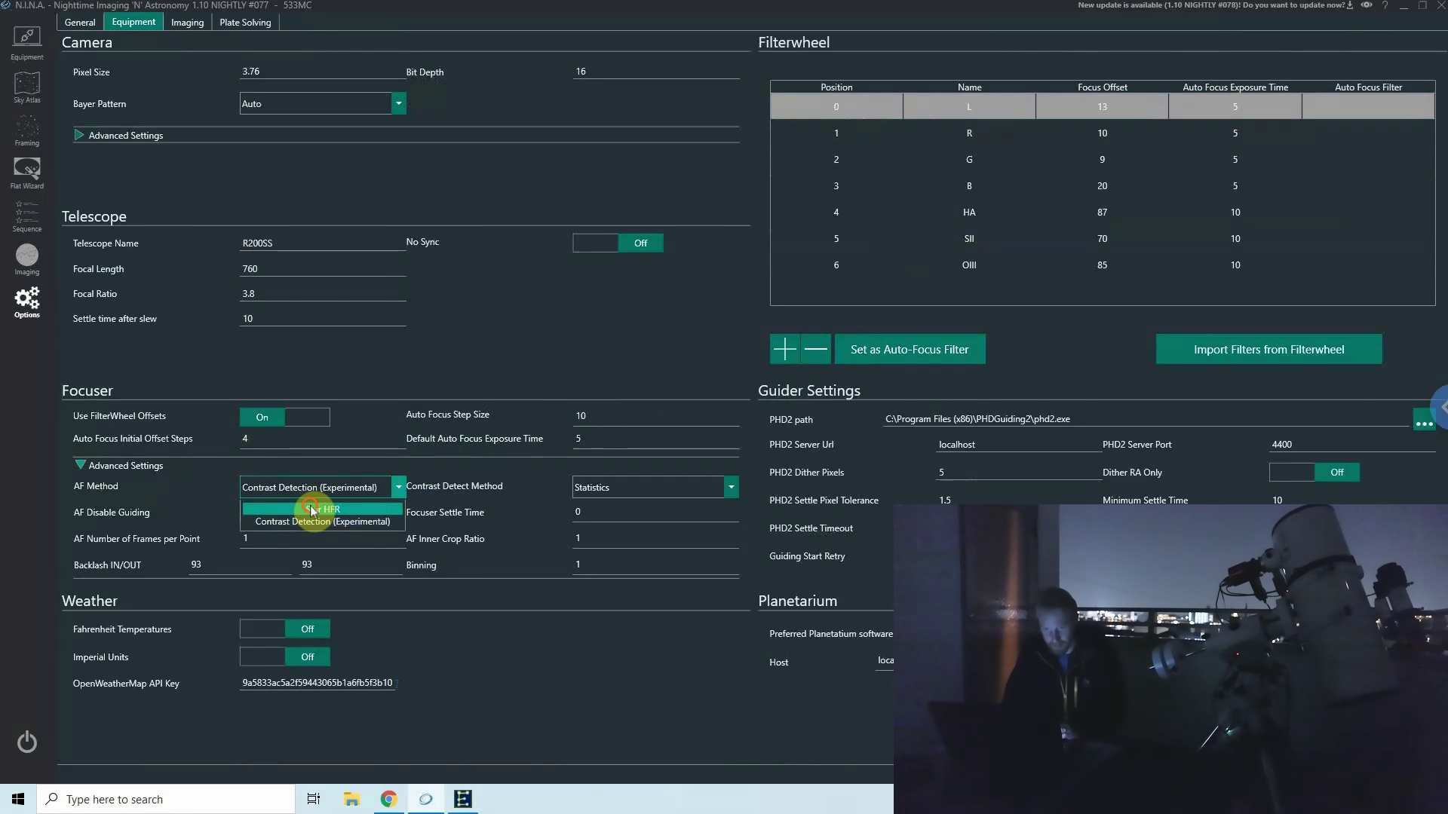
{"action": "left_click", "coordinate": [317, 509]}
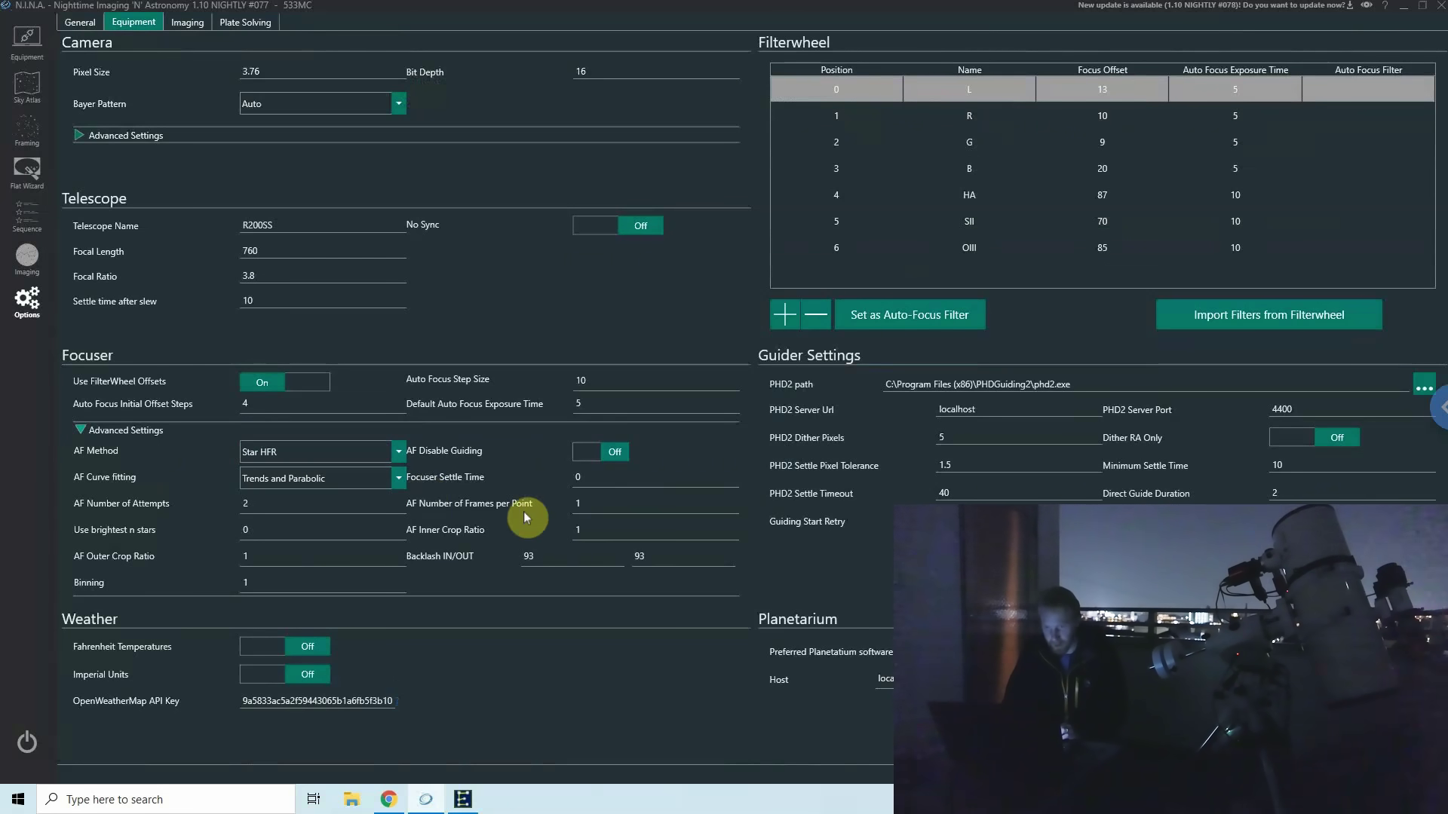
Set backlash IN and OUT to 0, check frames per point, and collapse Advanced Settings
{"action": "double_click", "coordinate": [575, 553]}
{"action": "type", "text": "0"}
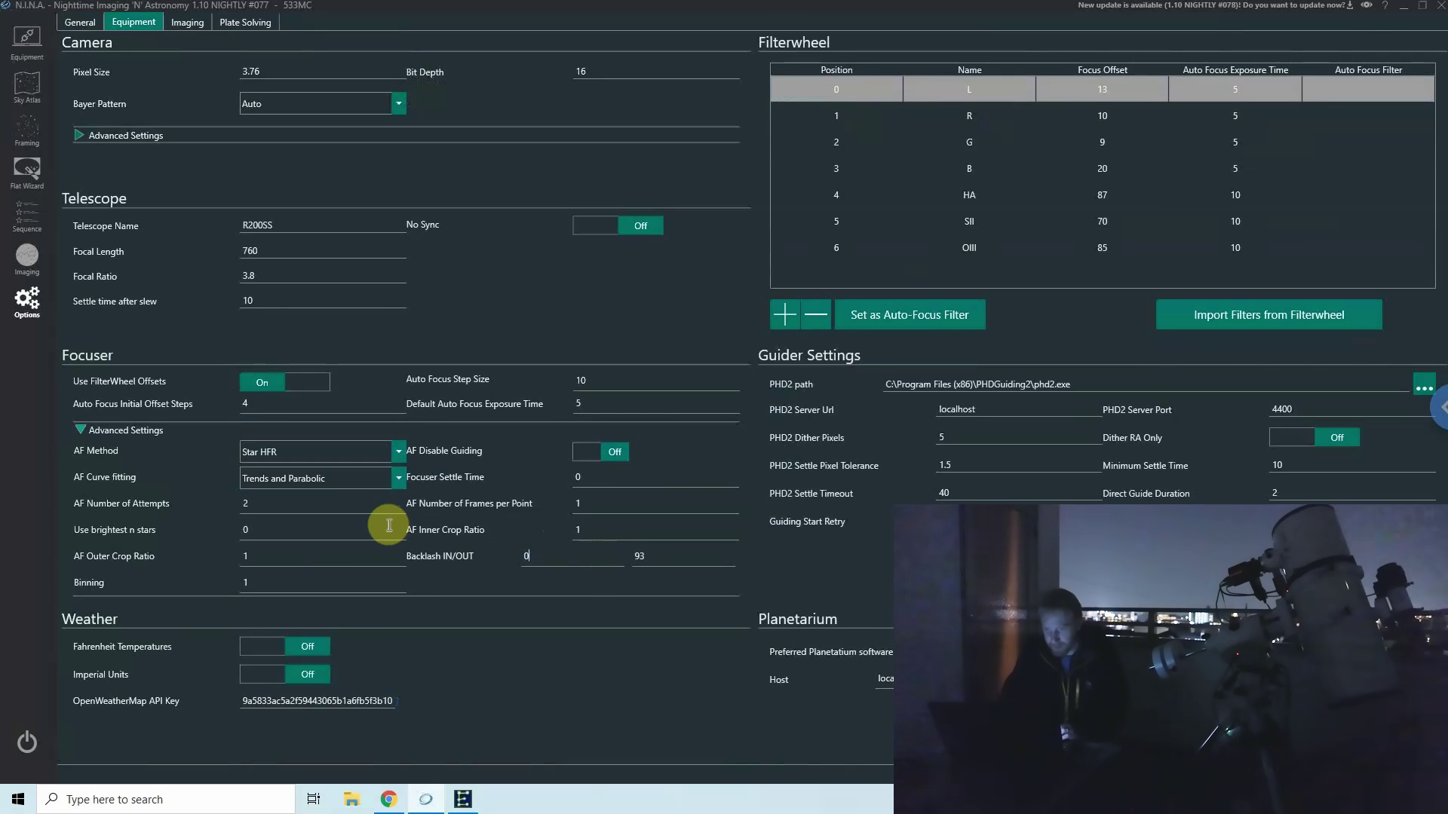
{"action": "double_click", "coordinate": [653, 555]}
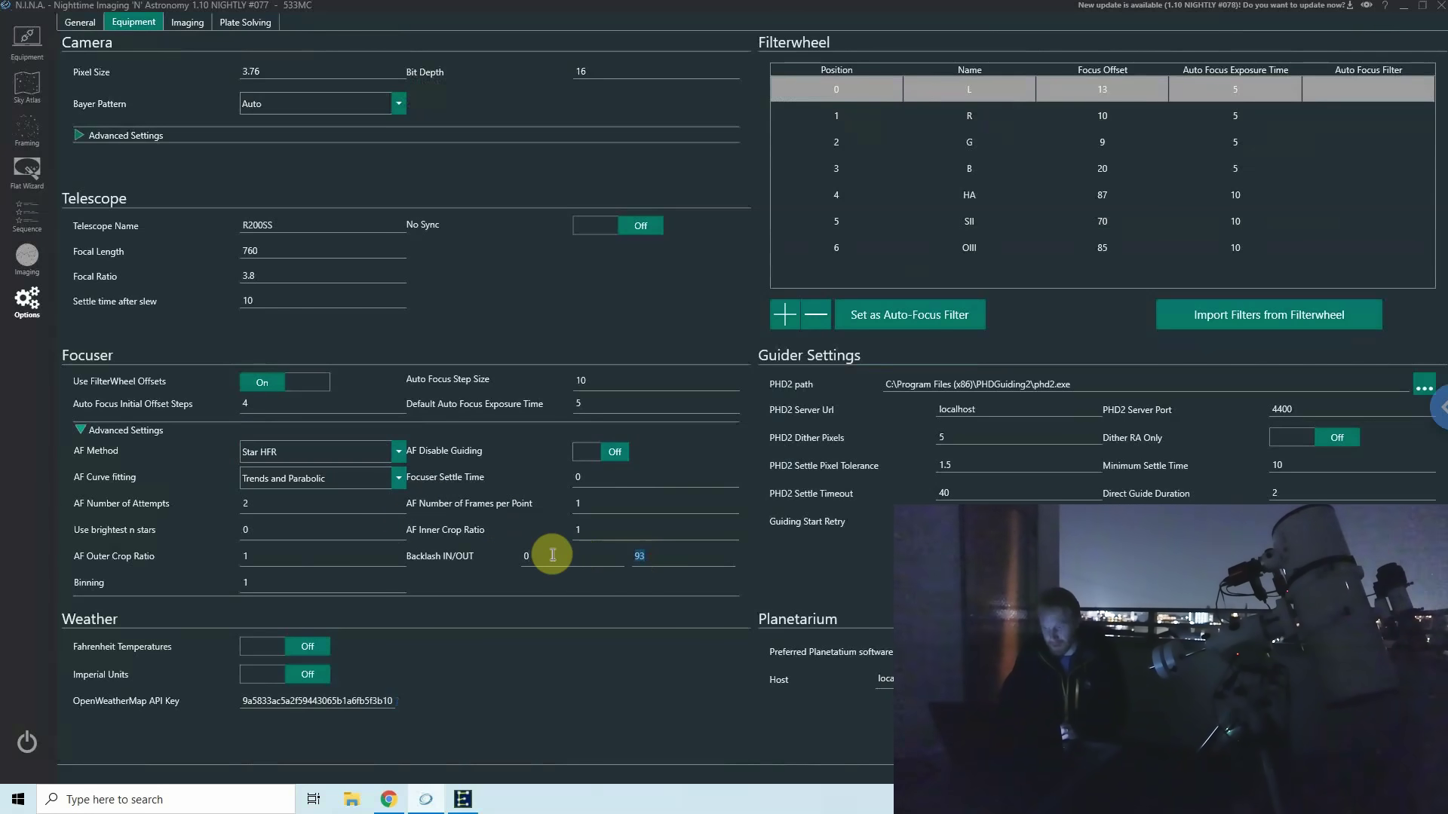
{"action": "type", "text": "0"}
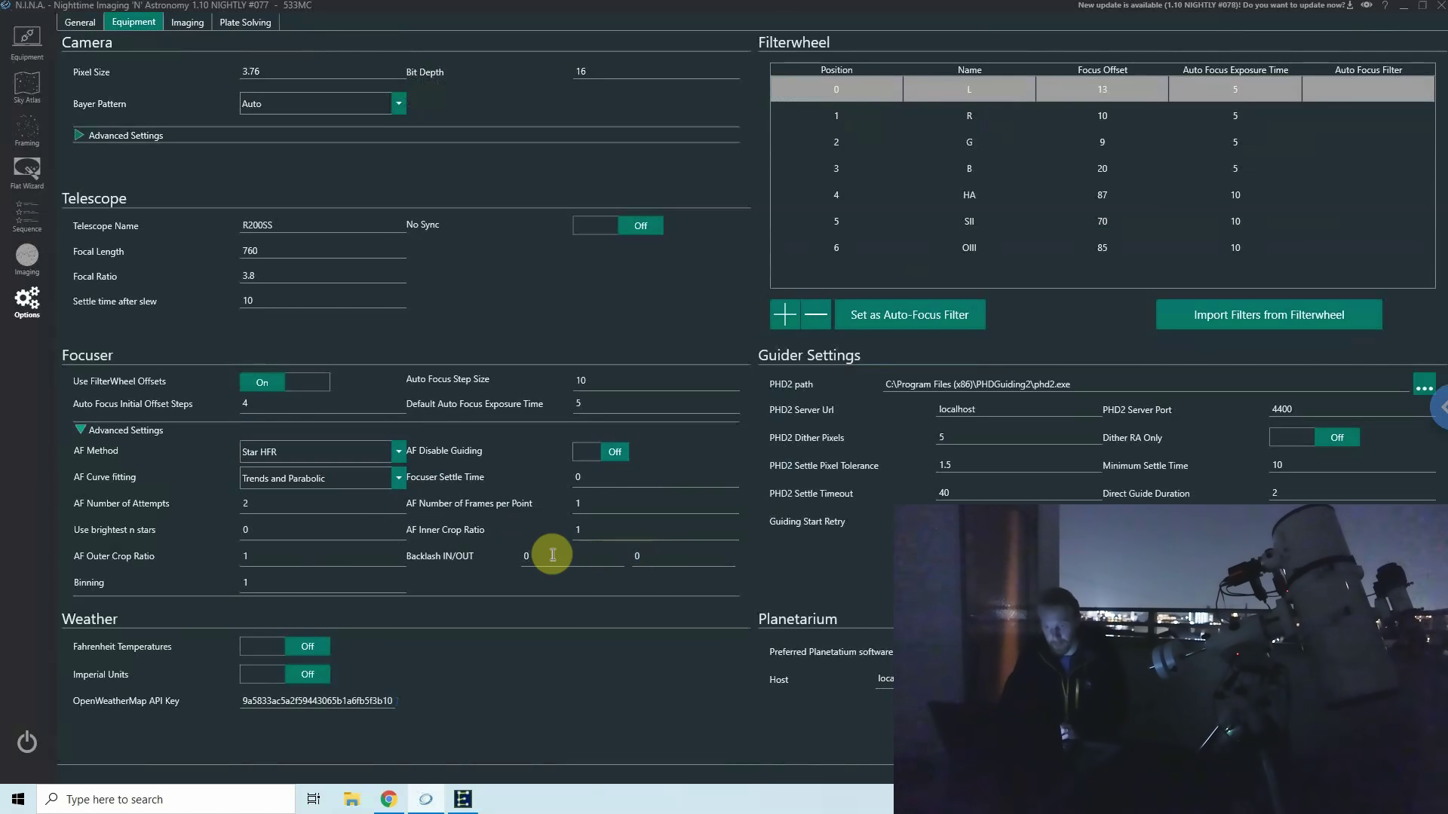
{"action": "left_click", "coordinate": [608, 505]}
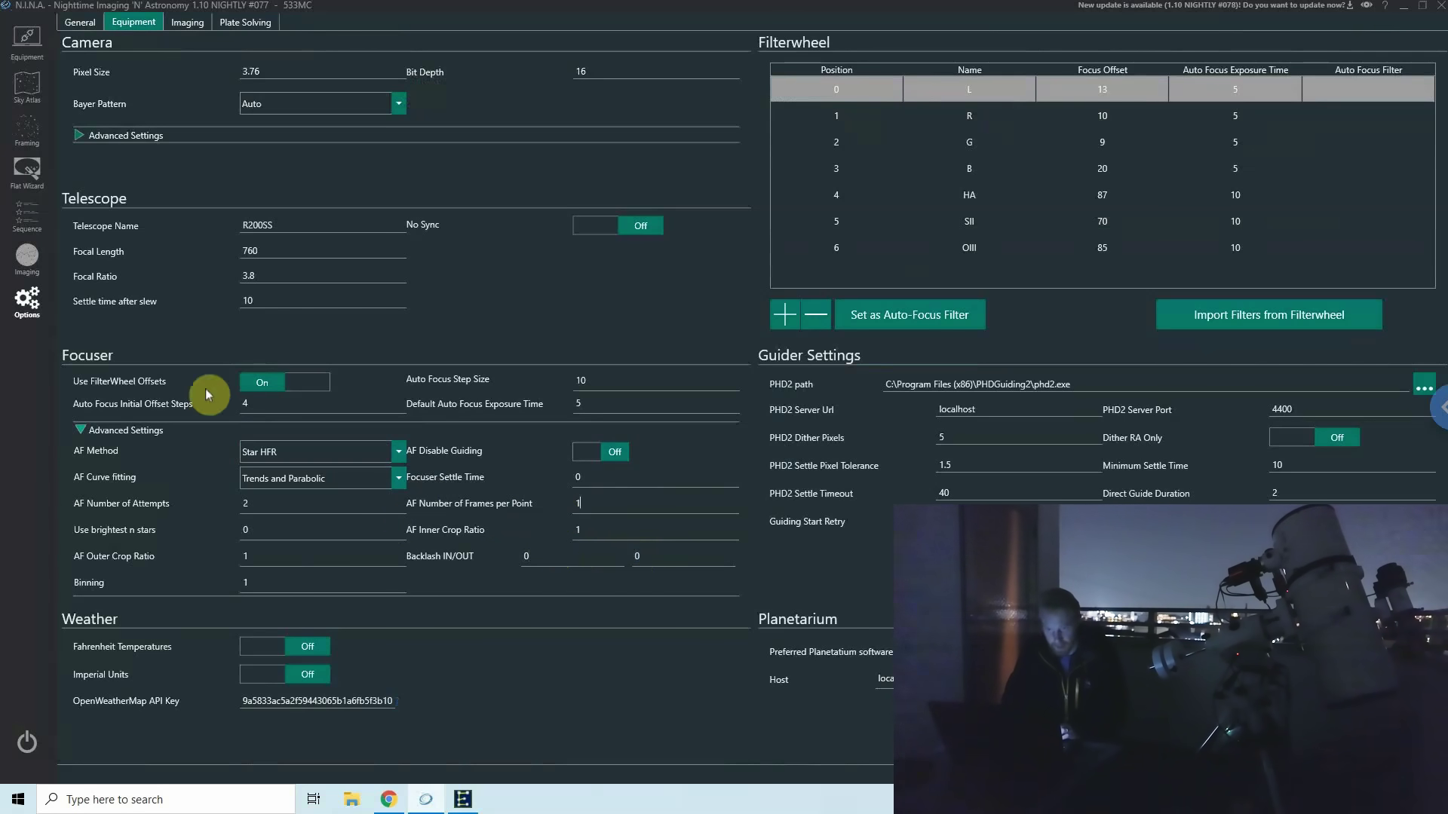
{"action": "left_click", "coordinate": [89, 432]}
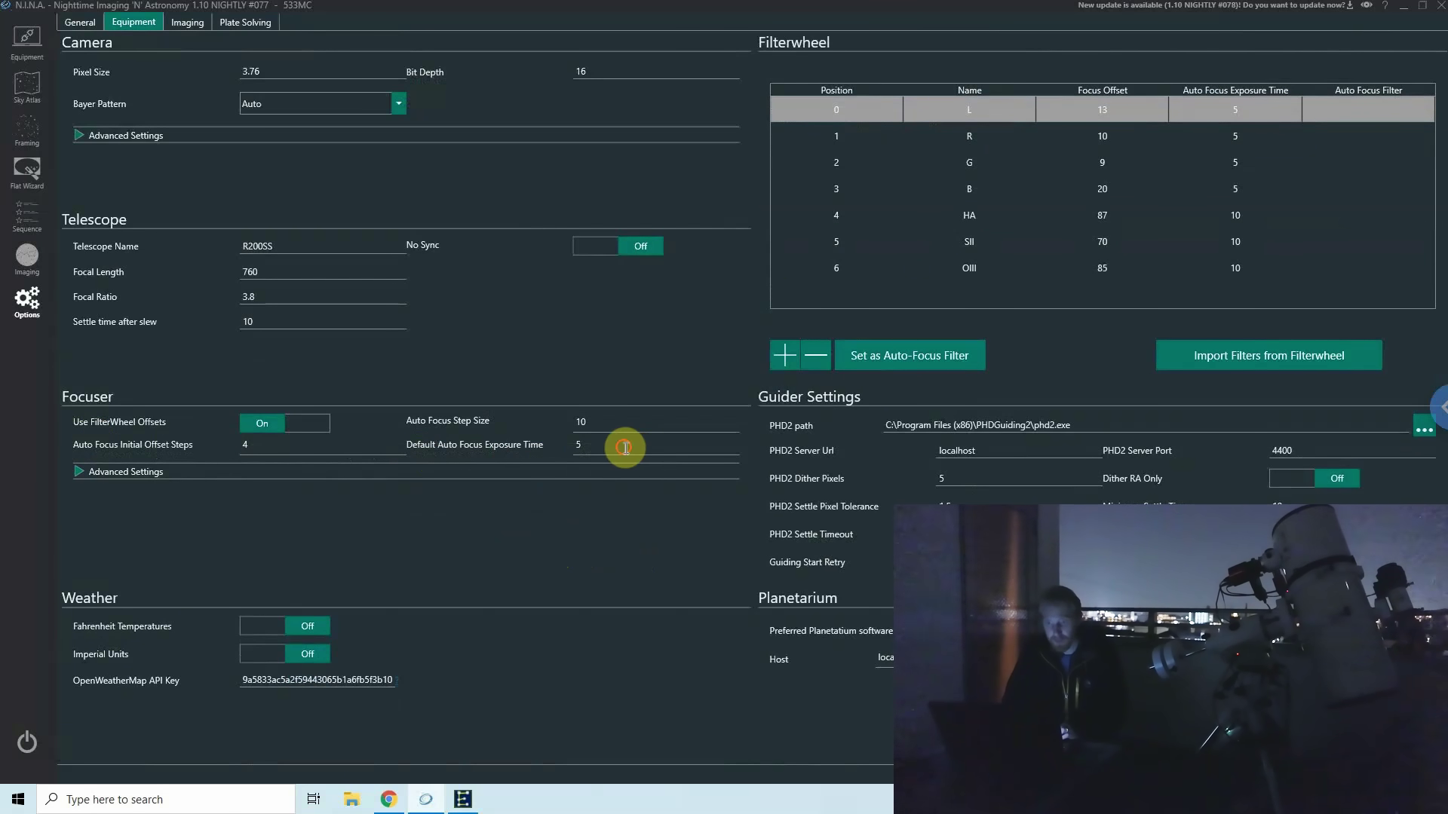
Check the L, R, G and B autofocus exposure times, then go to the Imaging screen
{"action": "left_click_drag", "start_coordinate": [626, 443], "coordinate": [510, 451]}
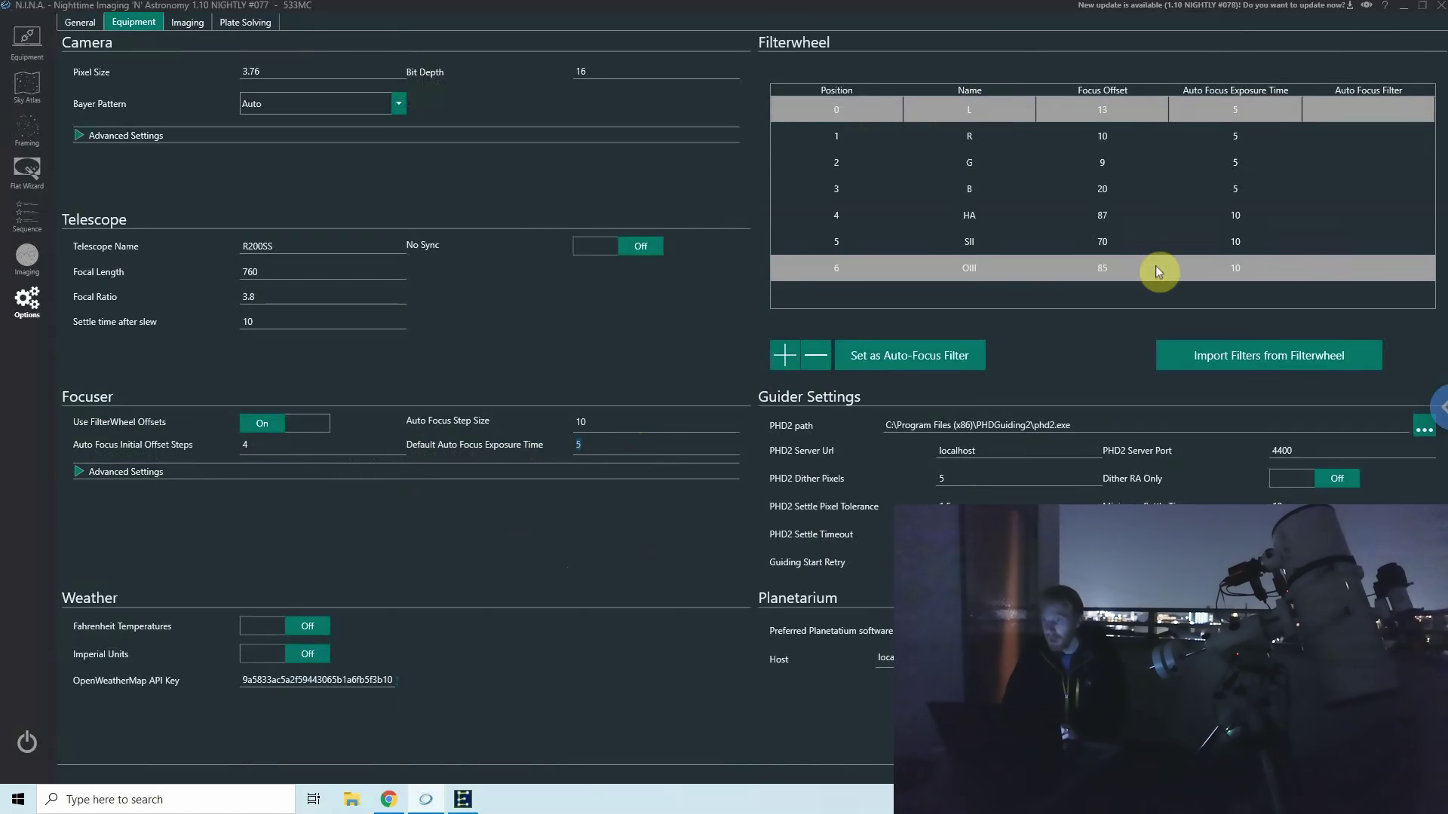
{"action": "left_click", "coordinate": [1226, 134]}
{"action": "left_click", "coordinate": [1214, 165]}
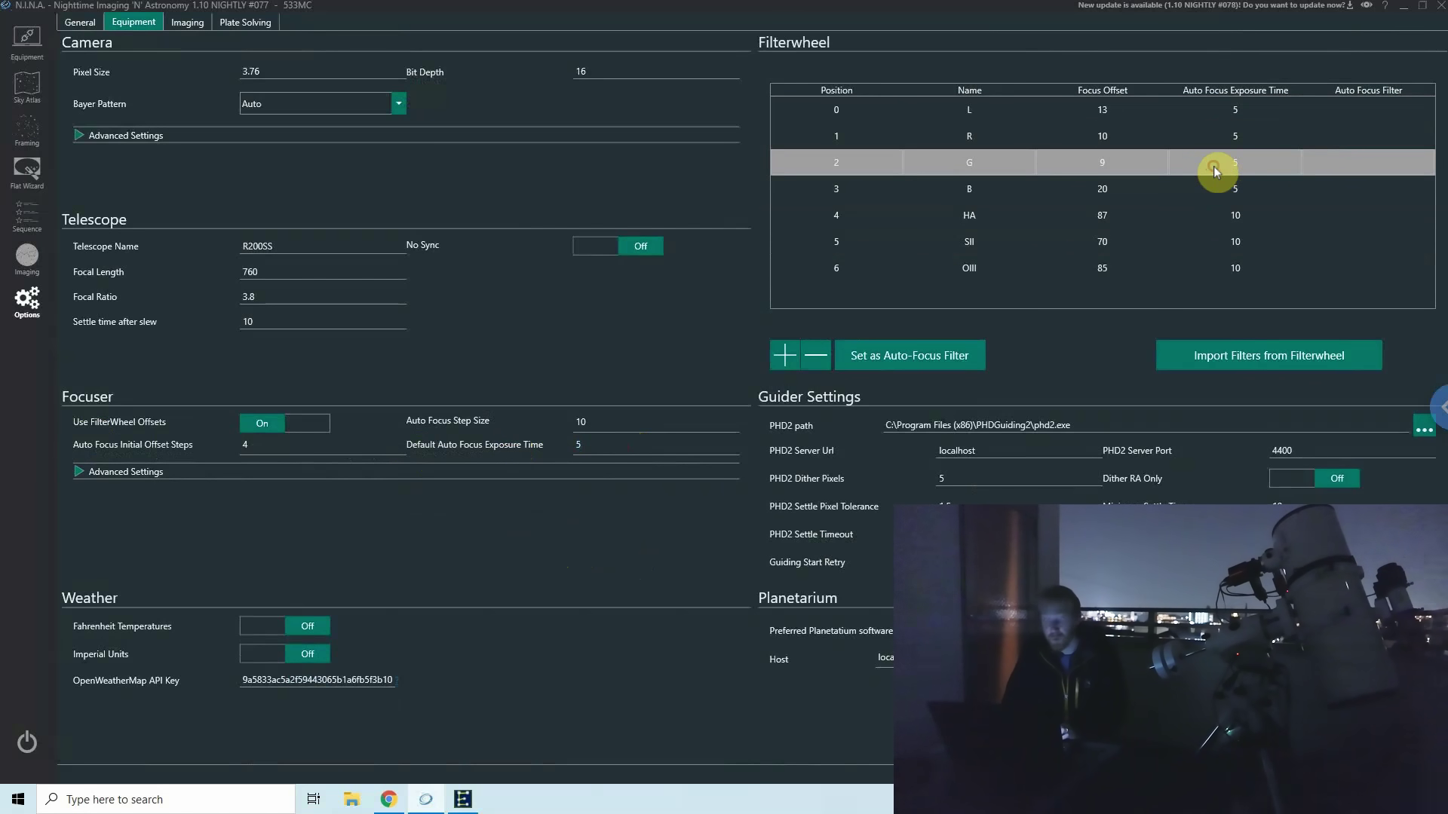
{"action": "left_click", "coordinate": [1214, 194]}
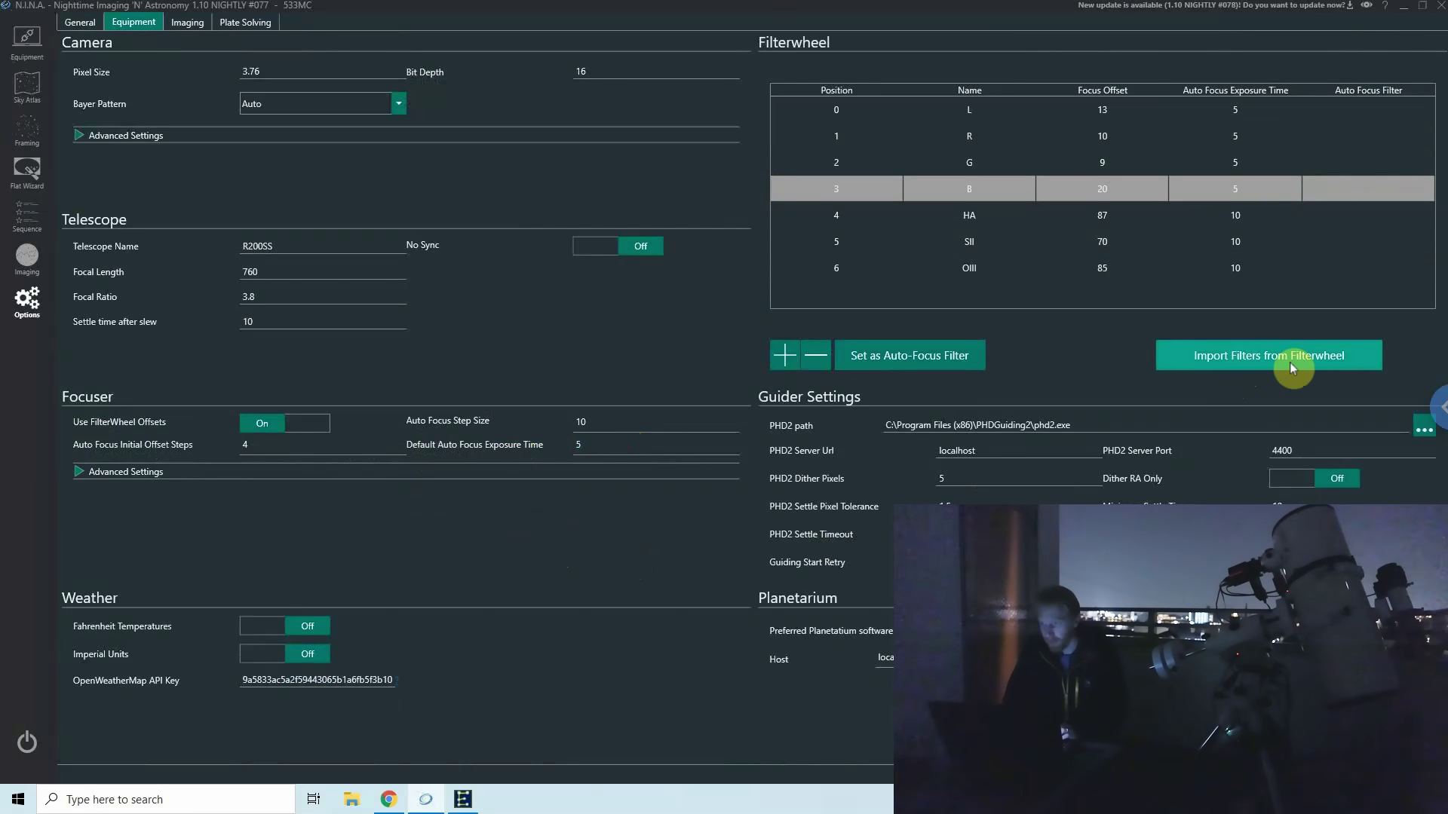
{"action": "left_click", "coordinate": [1246, 116]}
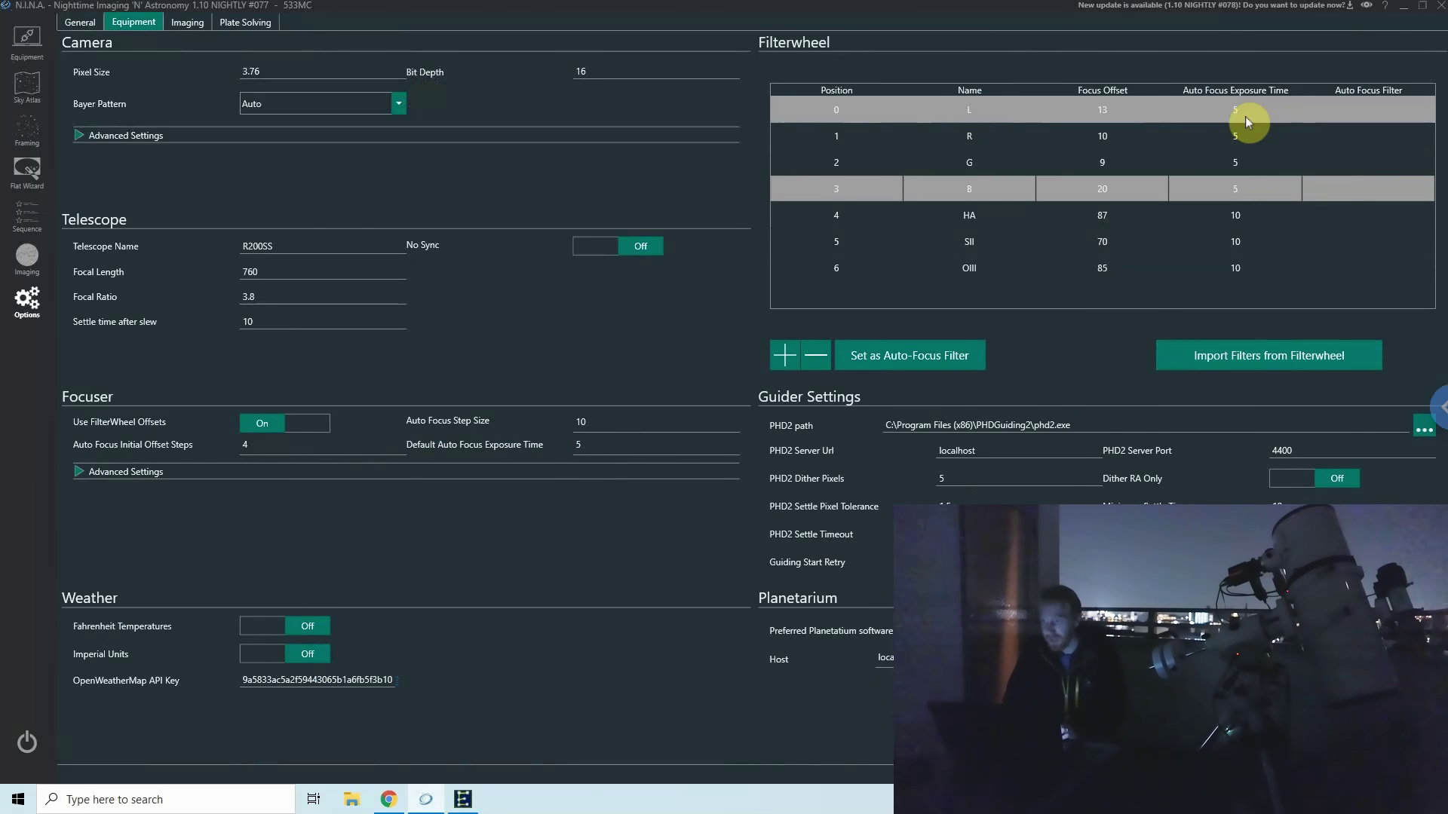
{"action": "left_click", "coordinate": [1239, 133]}
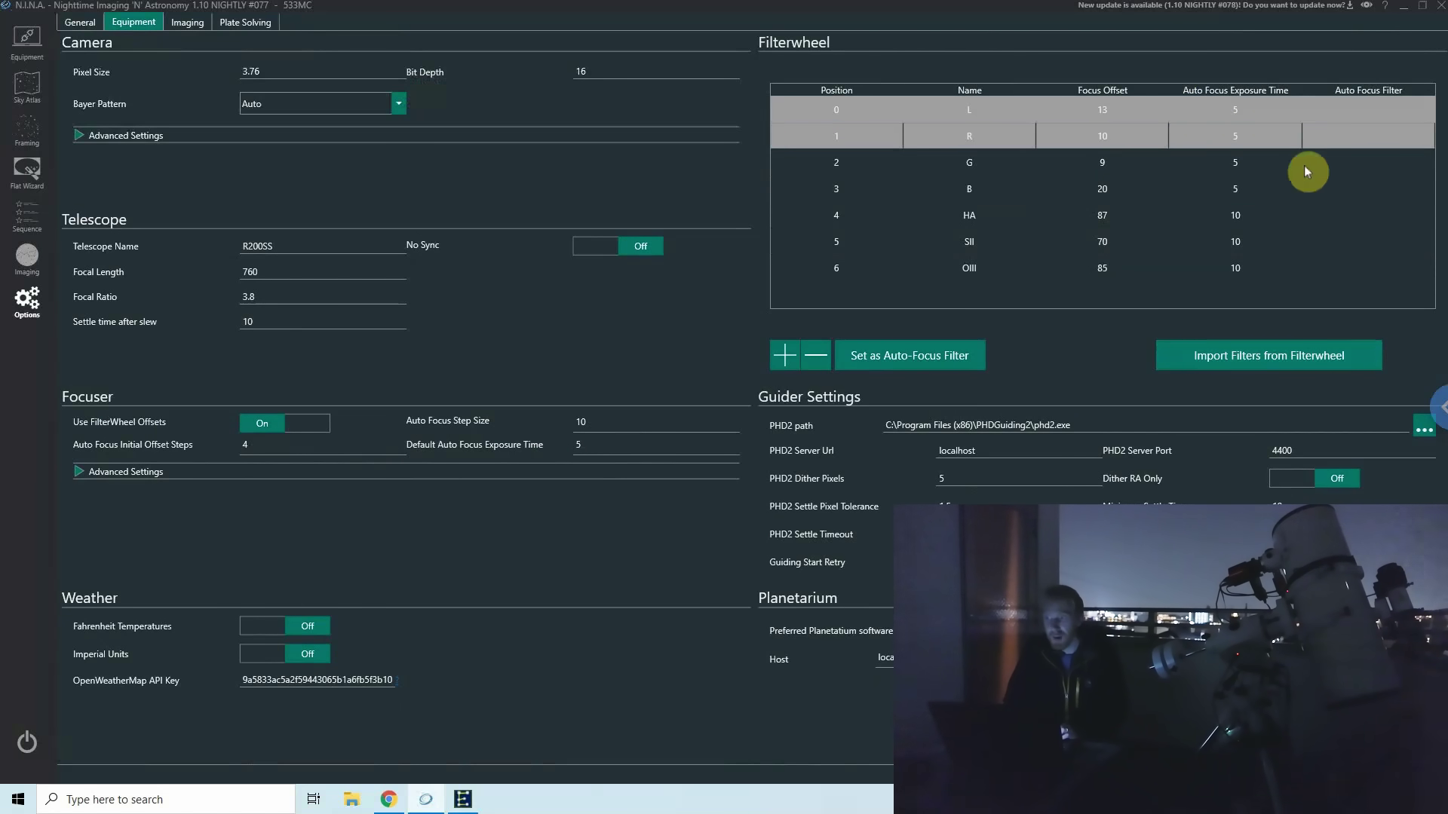
{"action": "left_click", "coordinate": [1114, 133]}
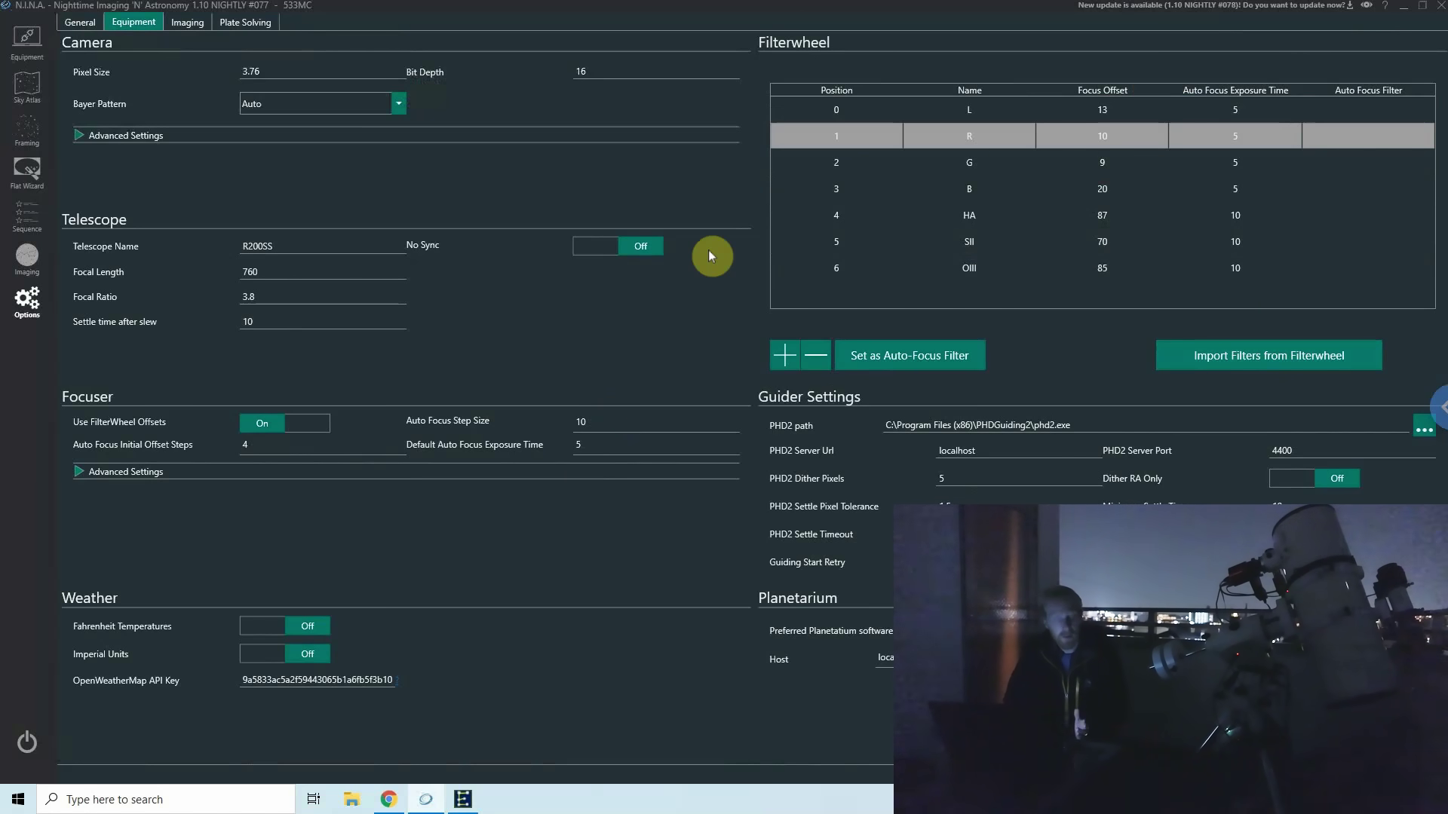
{"action": "left_click", "coordinate": [26, 260]}
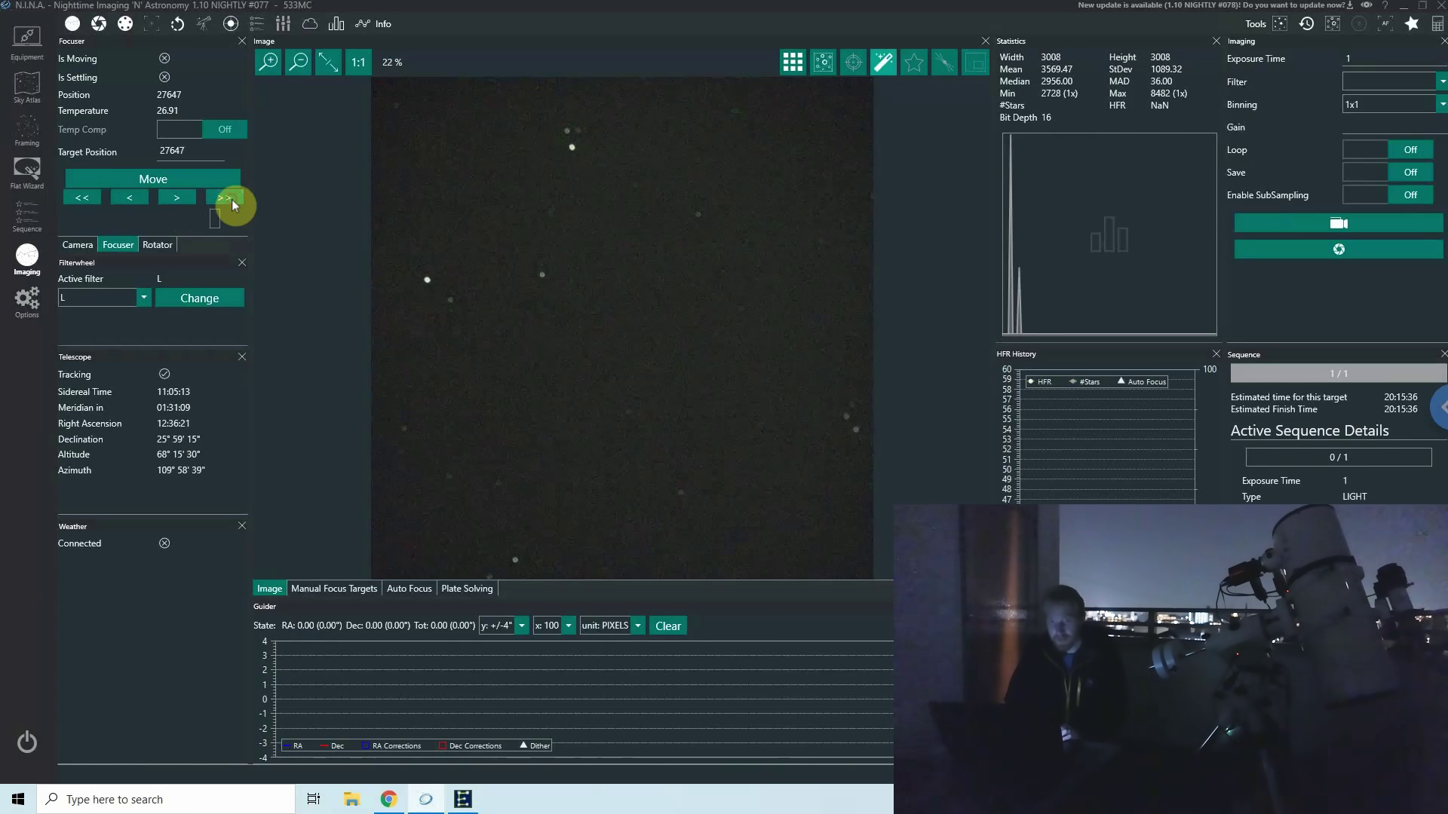
Capture a test frame of the star field at focuser position 27697 and zoom in
{"action": "left_click", "coordinate": [1291, 256]}
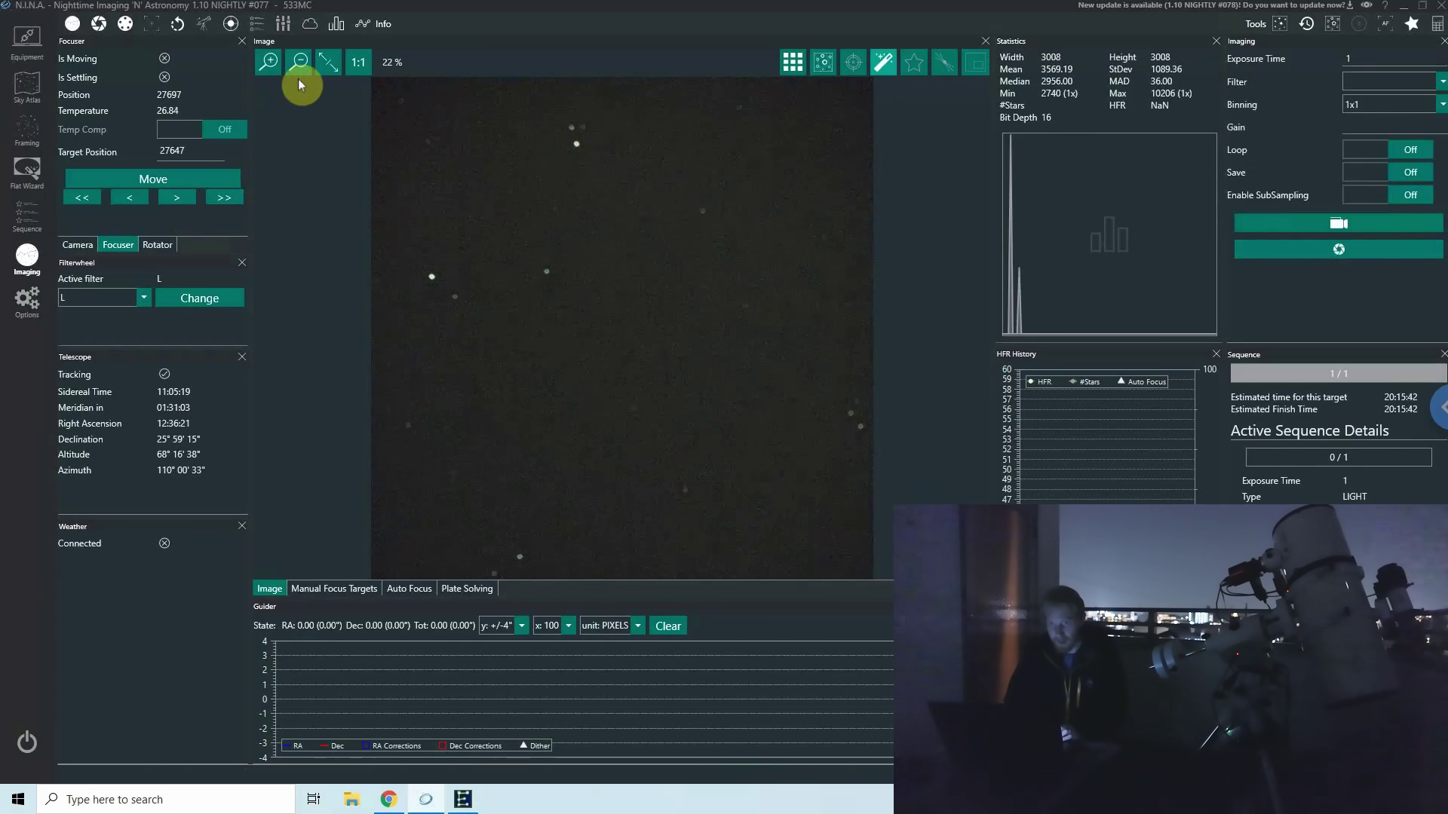
{"action": "left_click", "coordinate": [270, 65]}
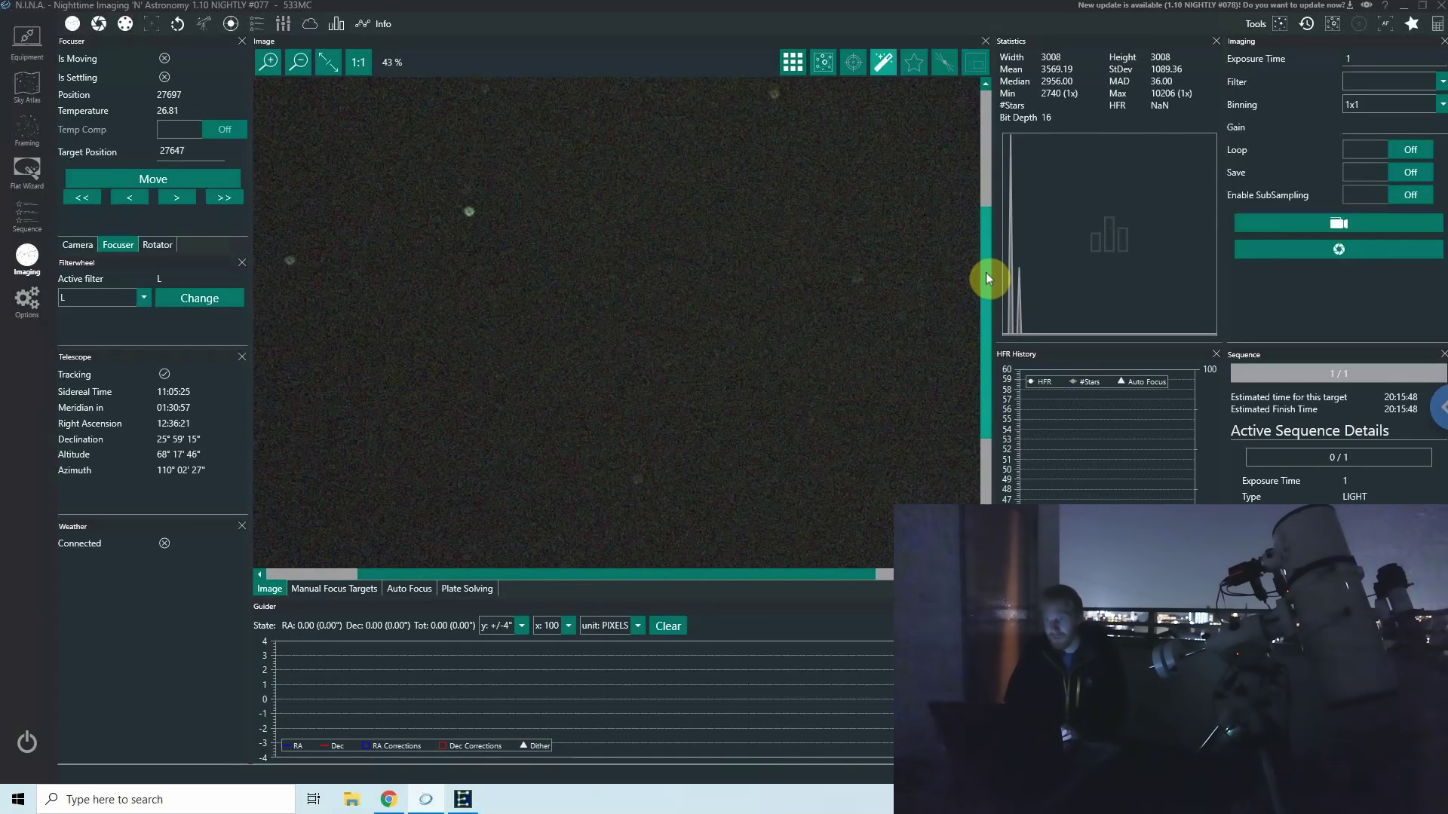
Move the focuser in 50-step increments, taking a test exposure after the moves
{"action": "left_click_drag", "start_coordinate": [987, 252], "coordinate": [986, 130]}
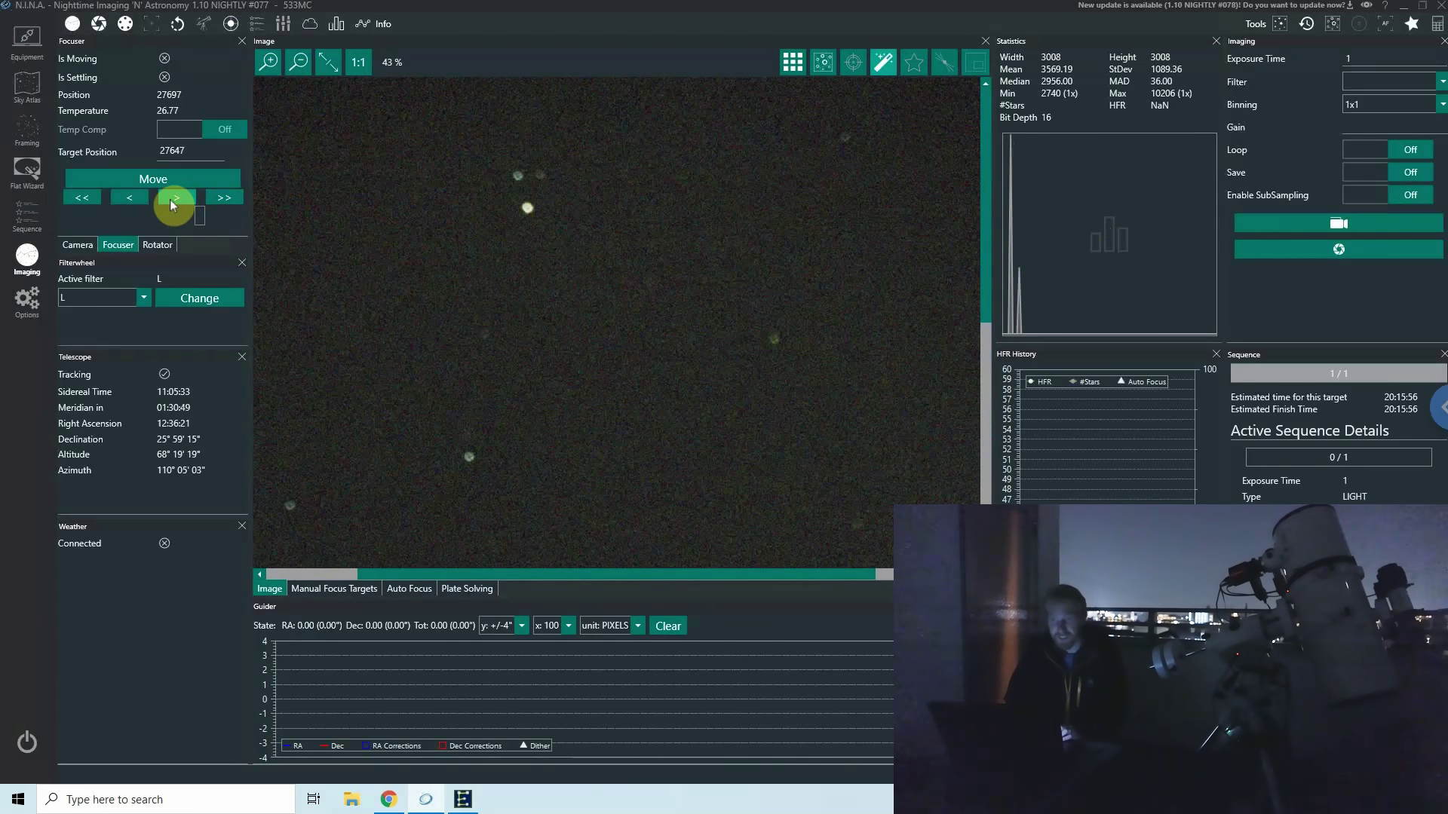
{"action": "left_click", "coordinate": [230, 196]}
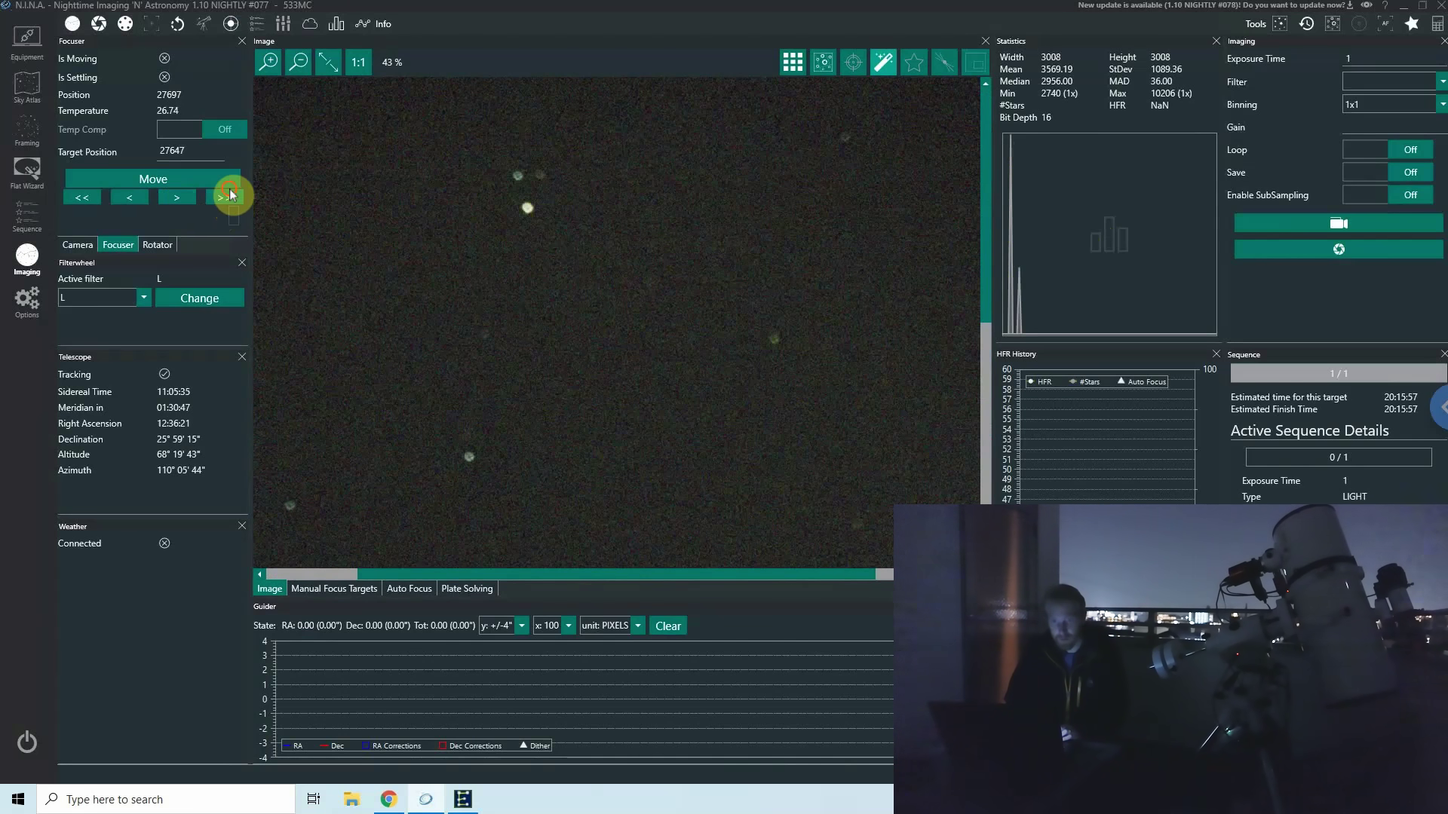
{"action": "left_click", "coordinate": [230, 196]}
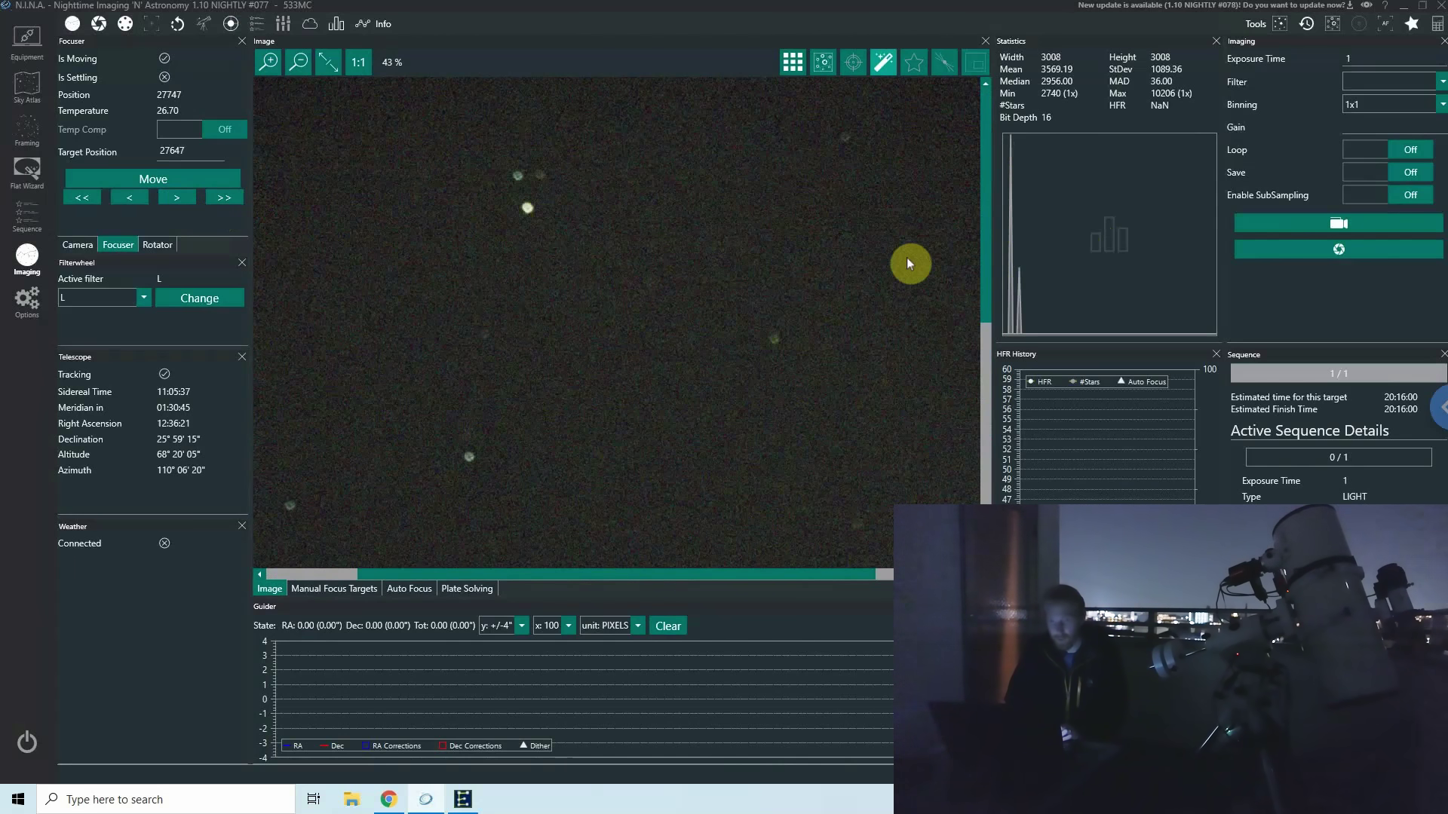
{"action": "left_click", "coordinate": [1333, 255]}
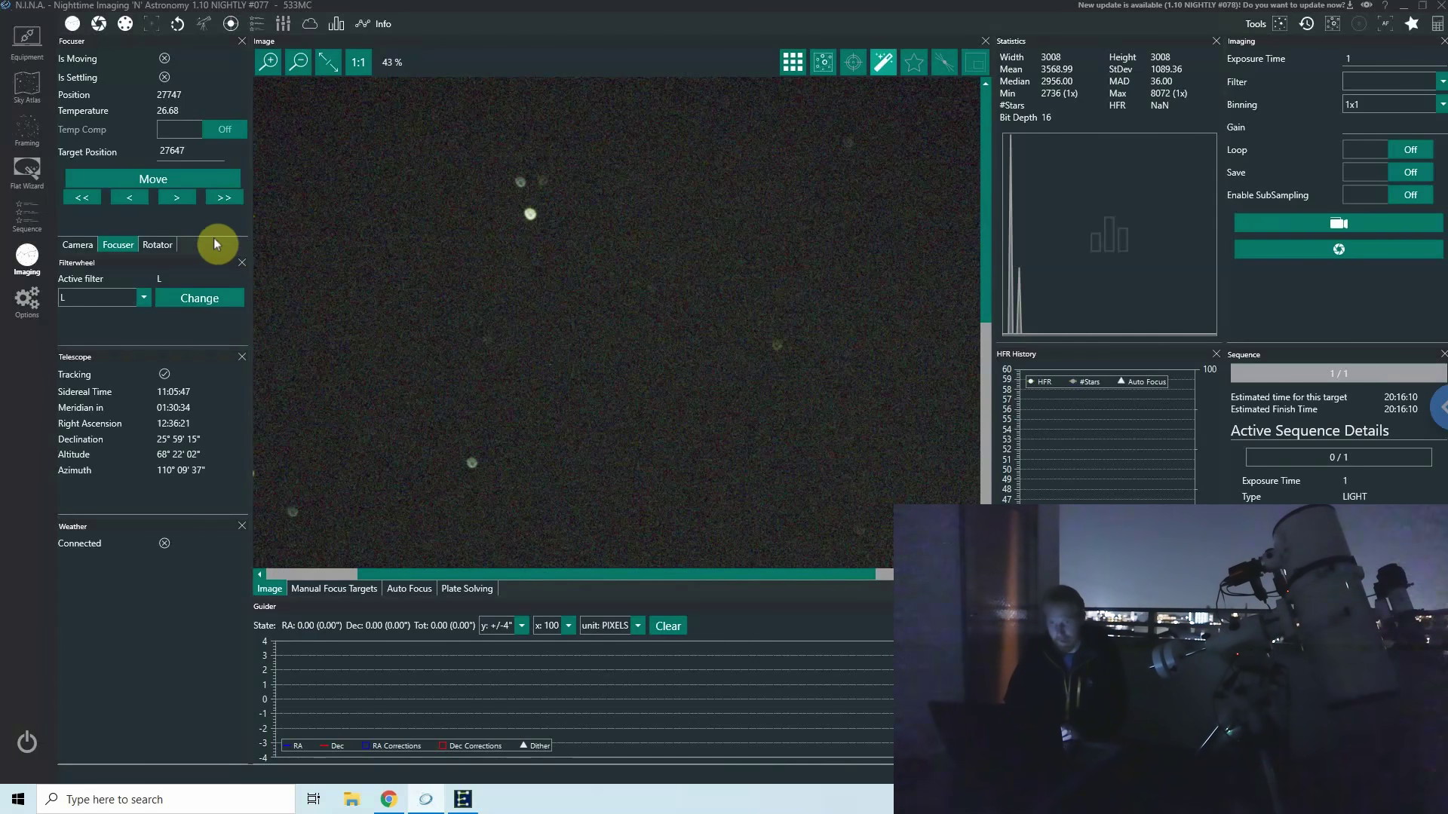
{"action": "left_click", "coordinate": [219, 199]}
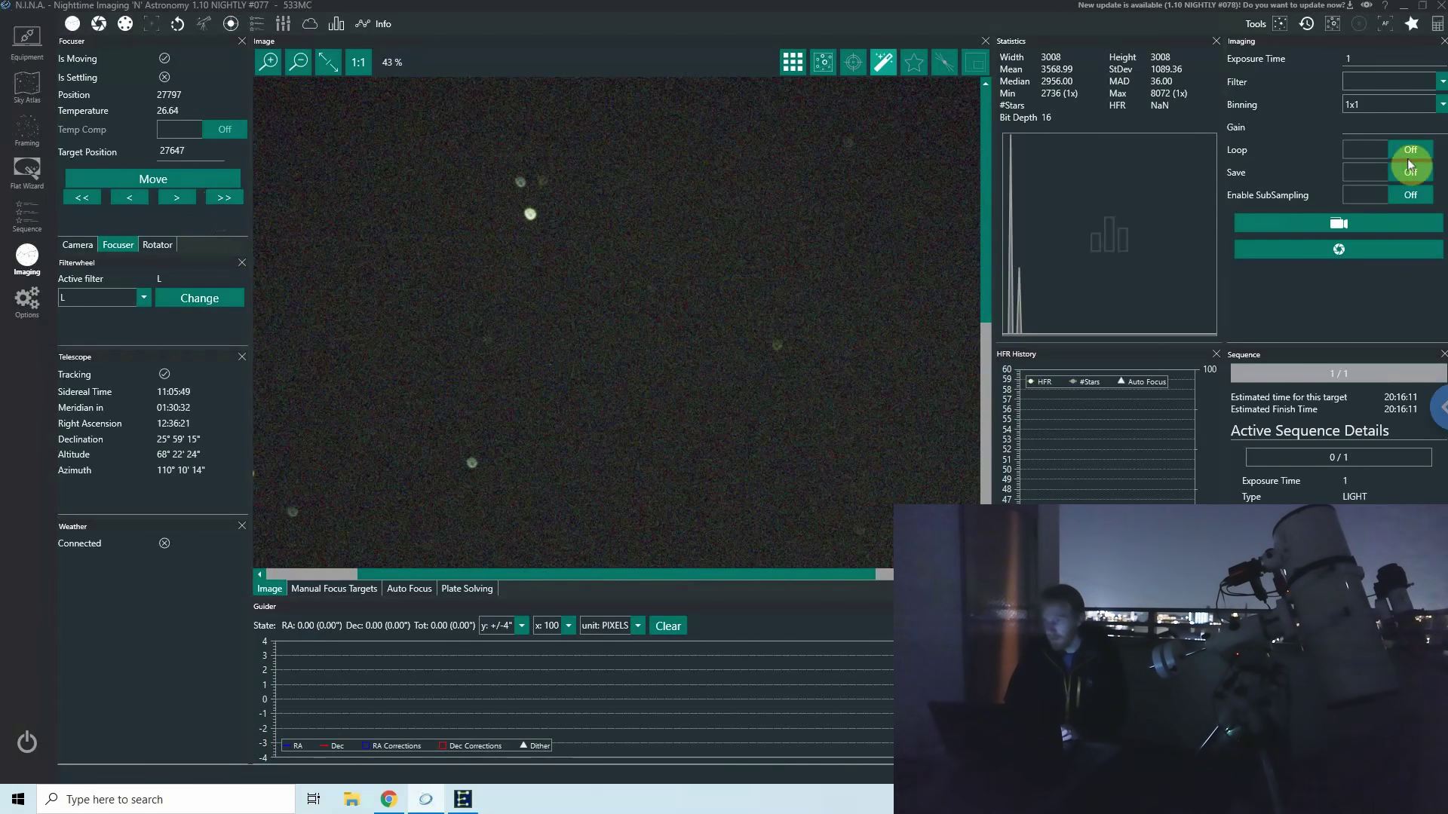
{"action": "left_click", "coordinate": [1310, 262]}
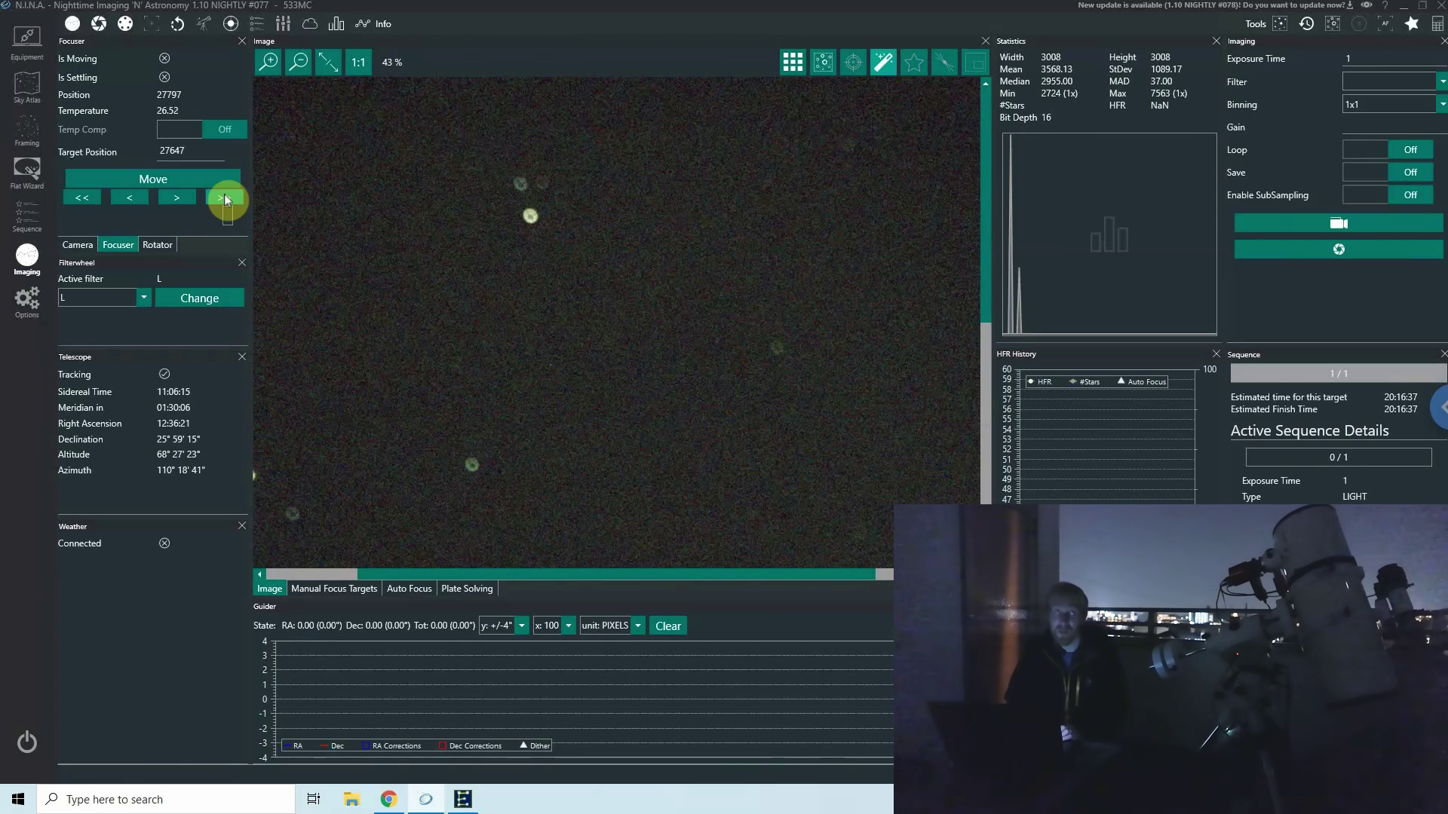
Step the focuser through 27747, 27647, 27597 and 27547, exposing at each, then fit the image
{"action": "left_click", "coordinate": [70, 198]}
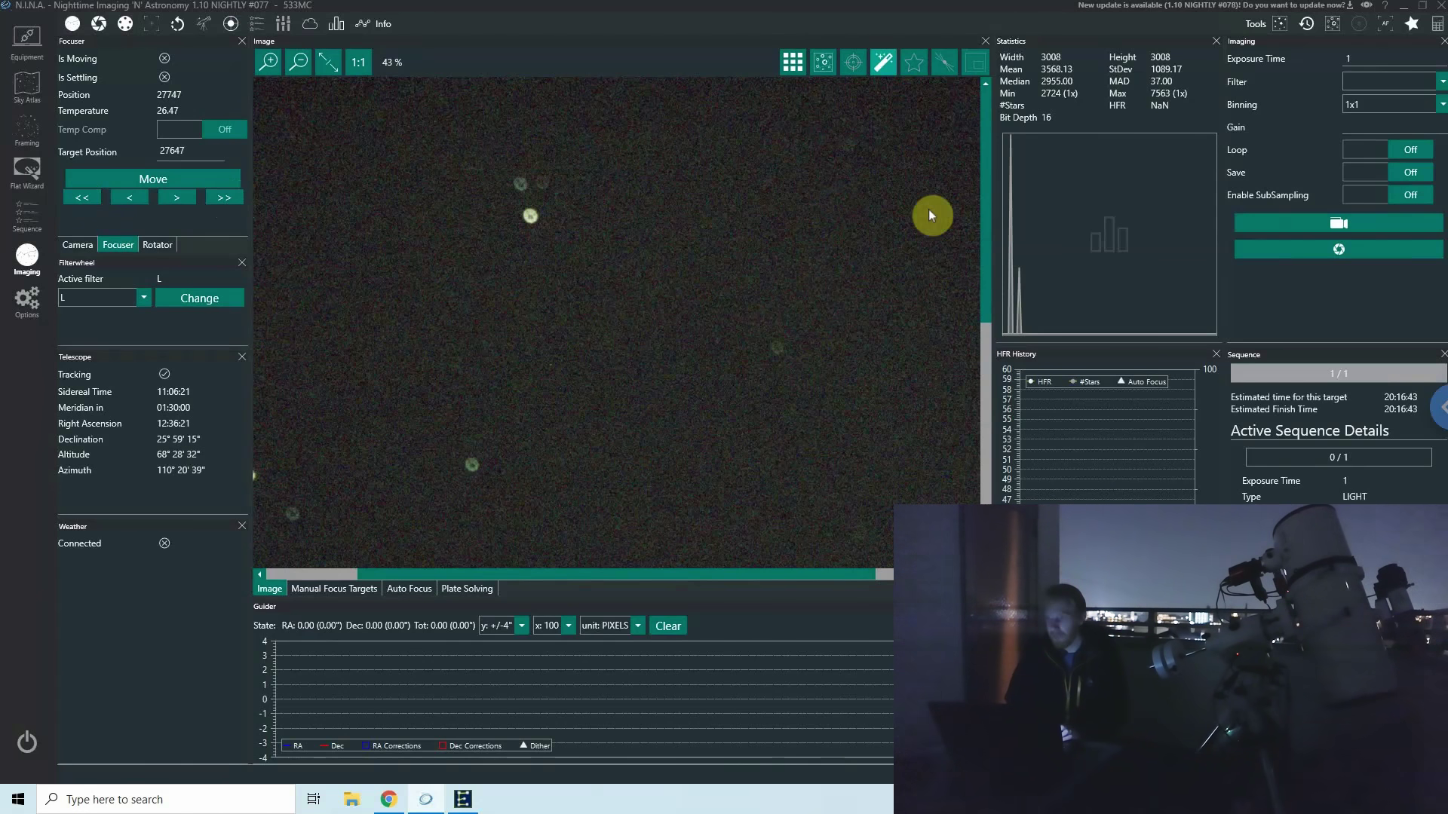
{"action": "left_click", "coordinate": [1331, 248]}
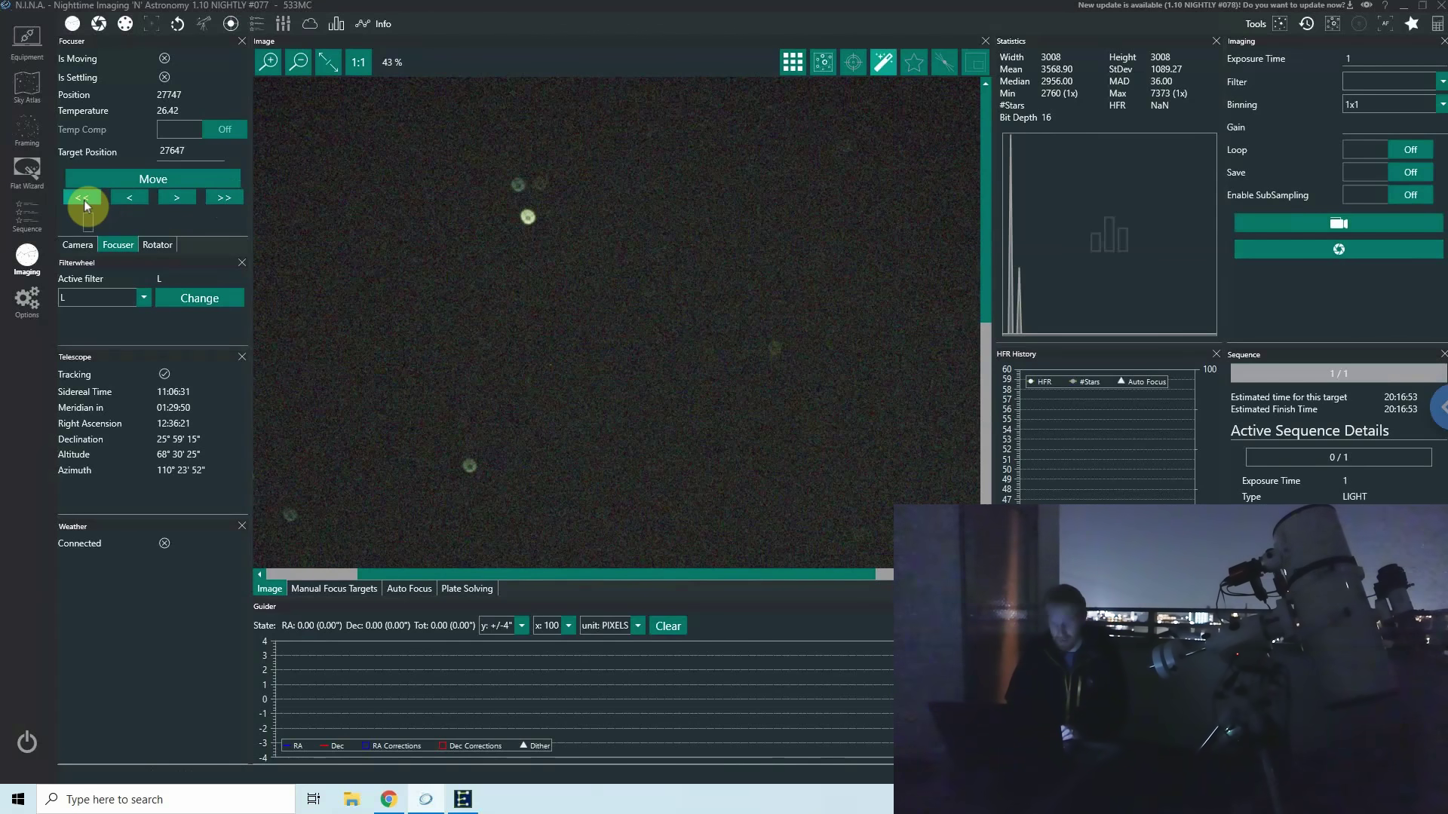
{"action": "left_click", "coordinate": [1287, 248]}
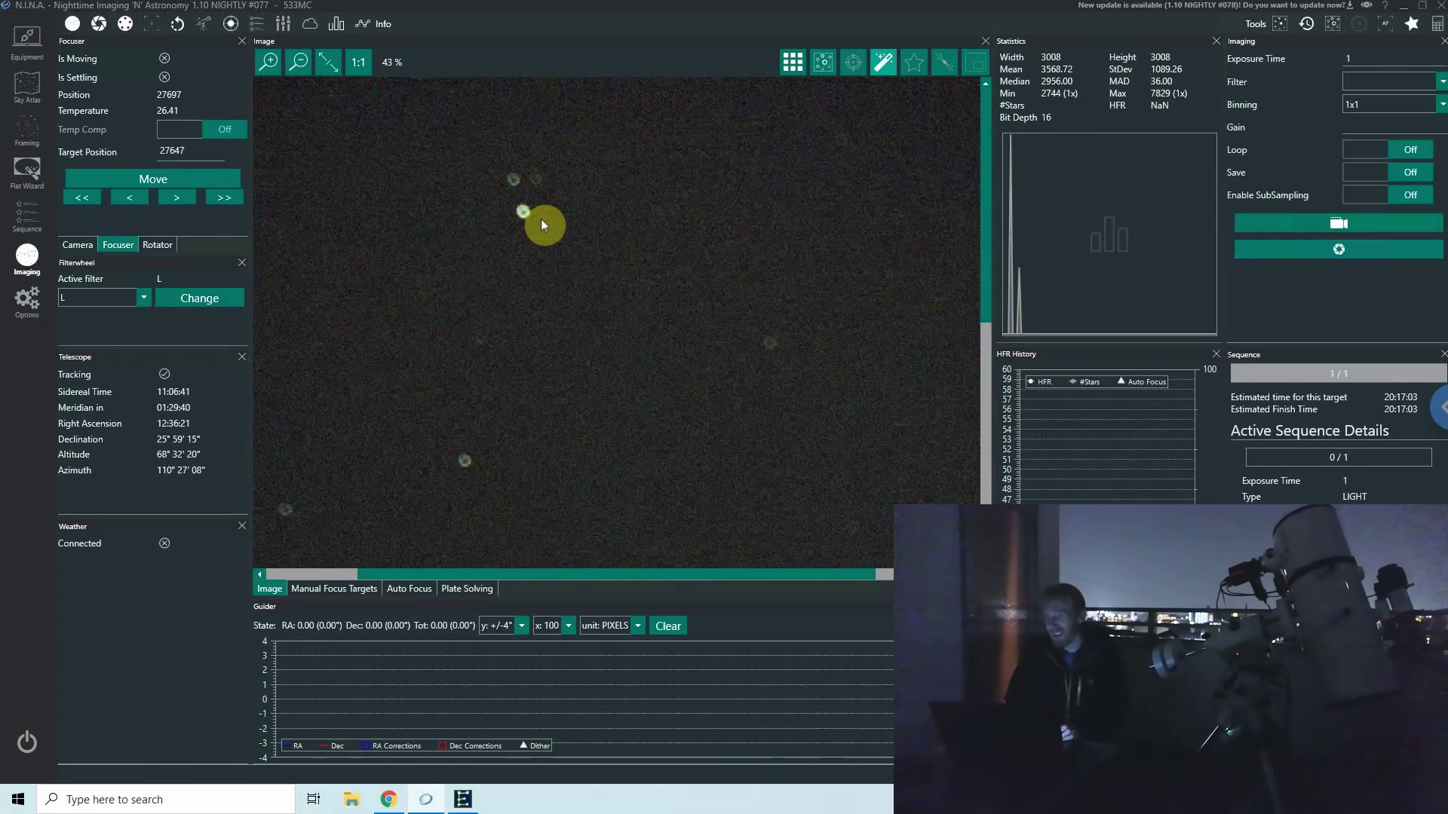
{"action": "left_click", "coordinate": [77, 199]}
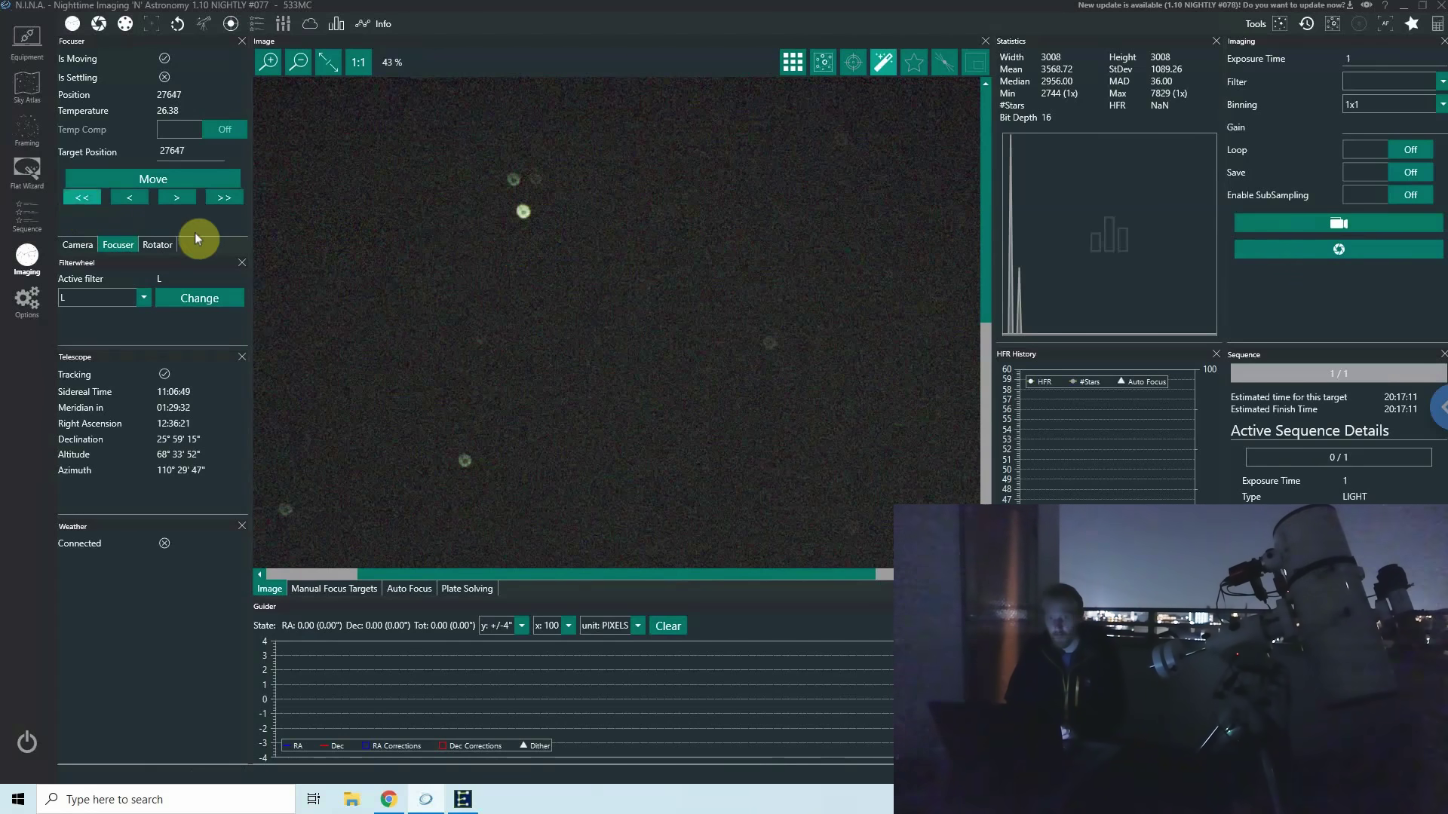
{"action": "left_click", "coordinate": [1321, 241]}
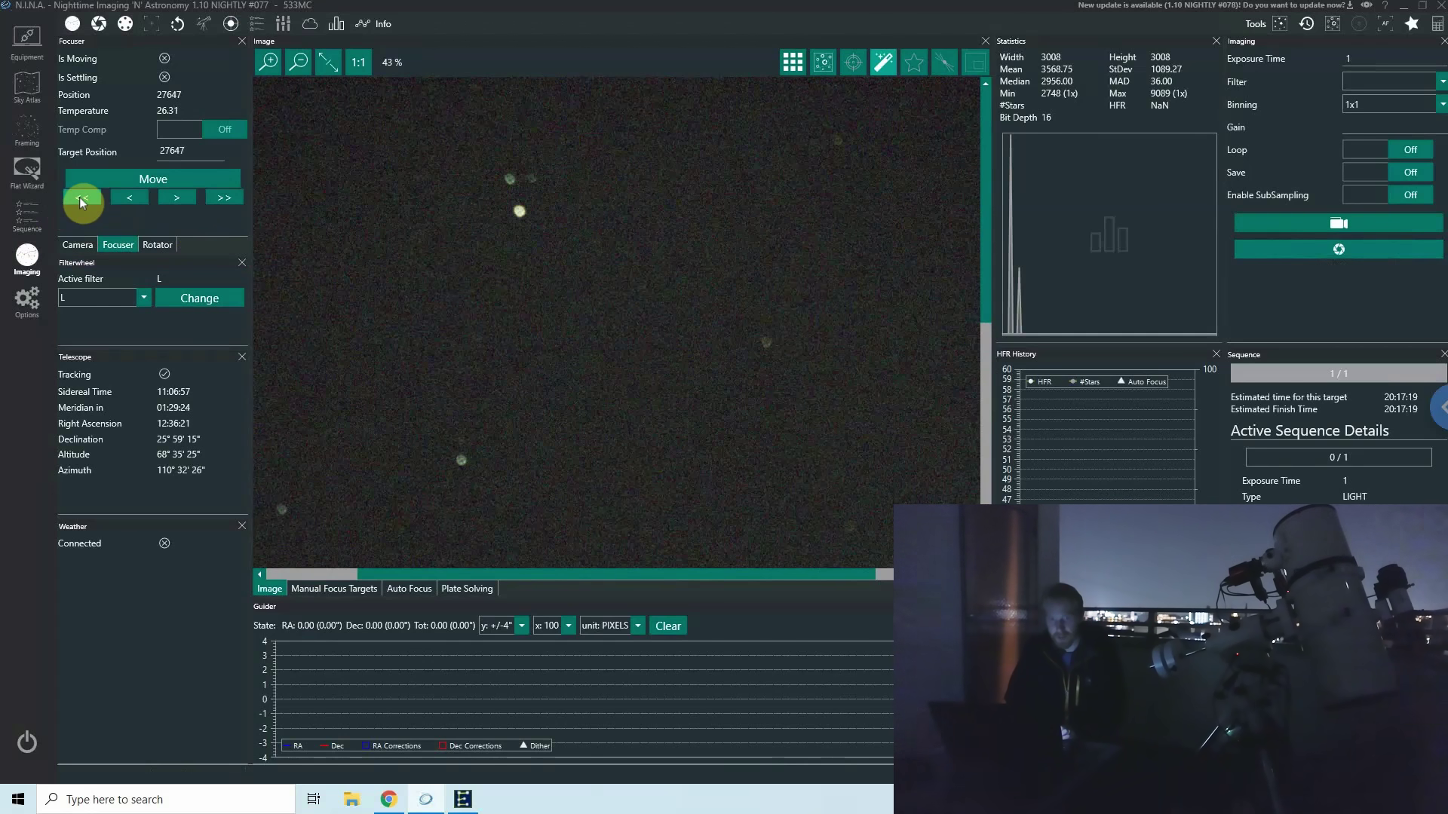
{"action": "left_click", "coordinate": [1292, 254]}
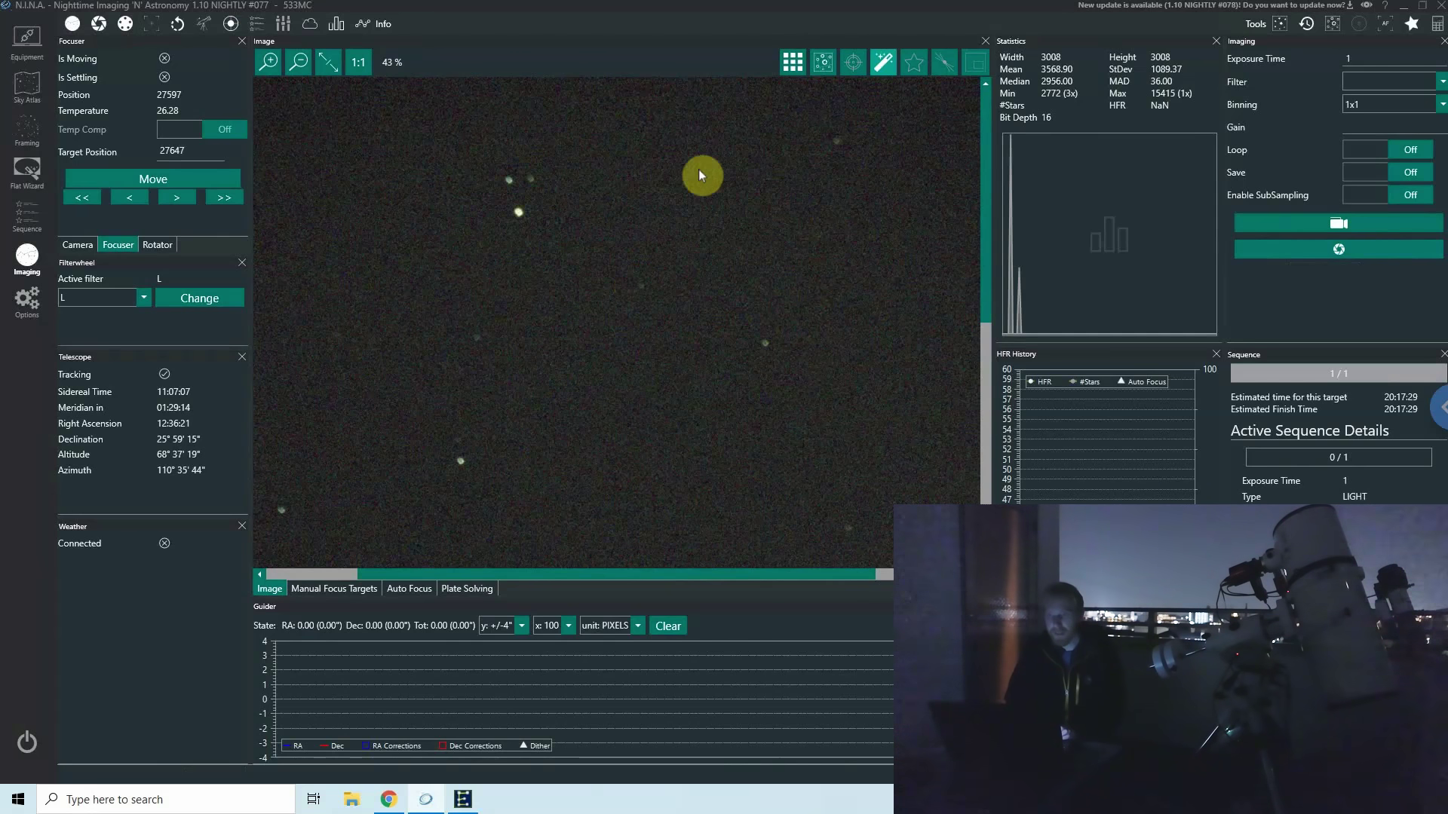
{"action": "left_click", "coordinate": [76, 201]}
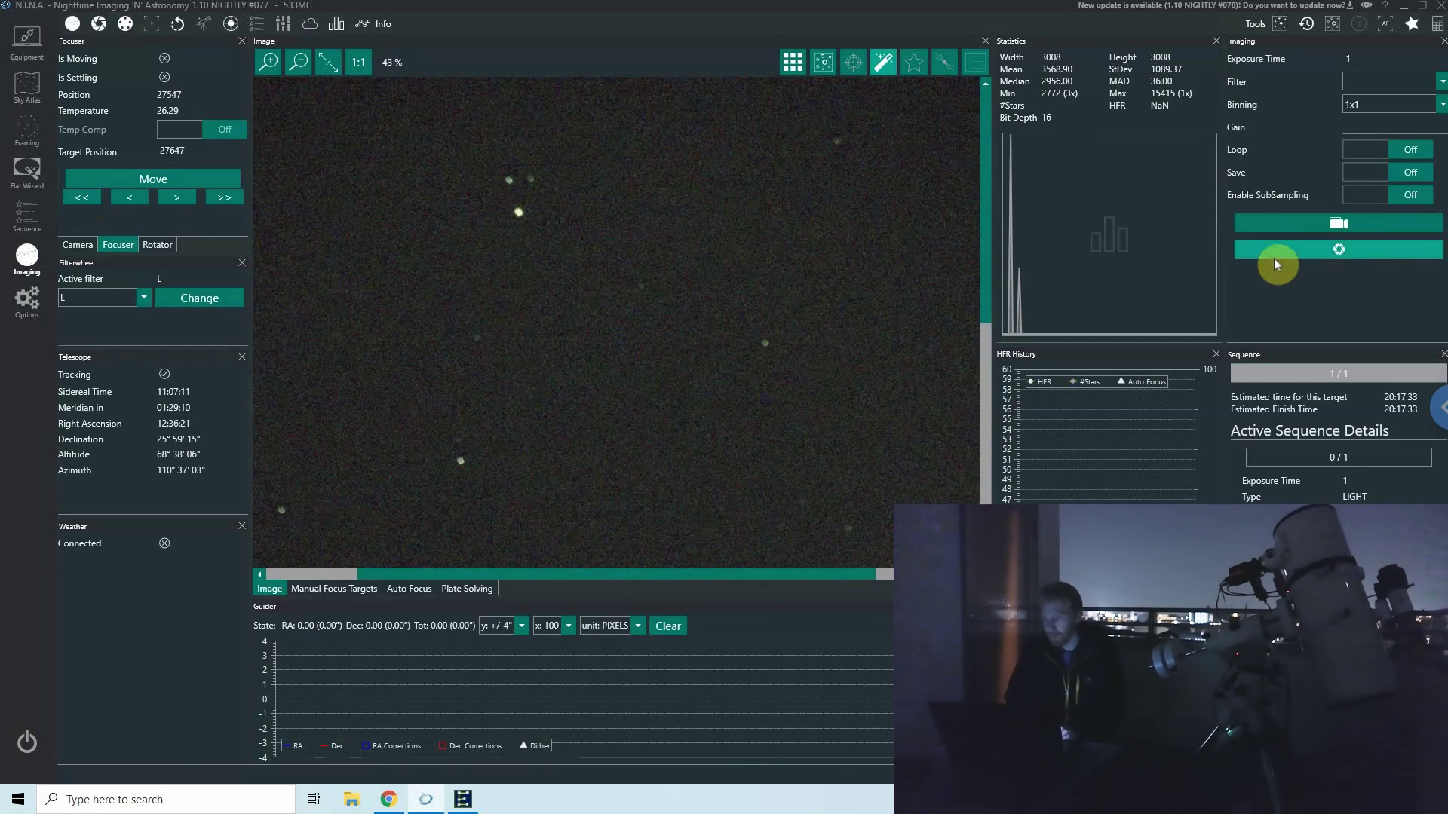
{"action": "left_click", "coordinate": [1312, 257]}
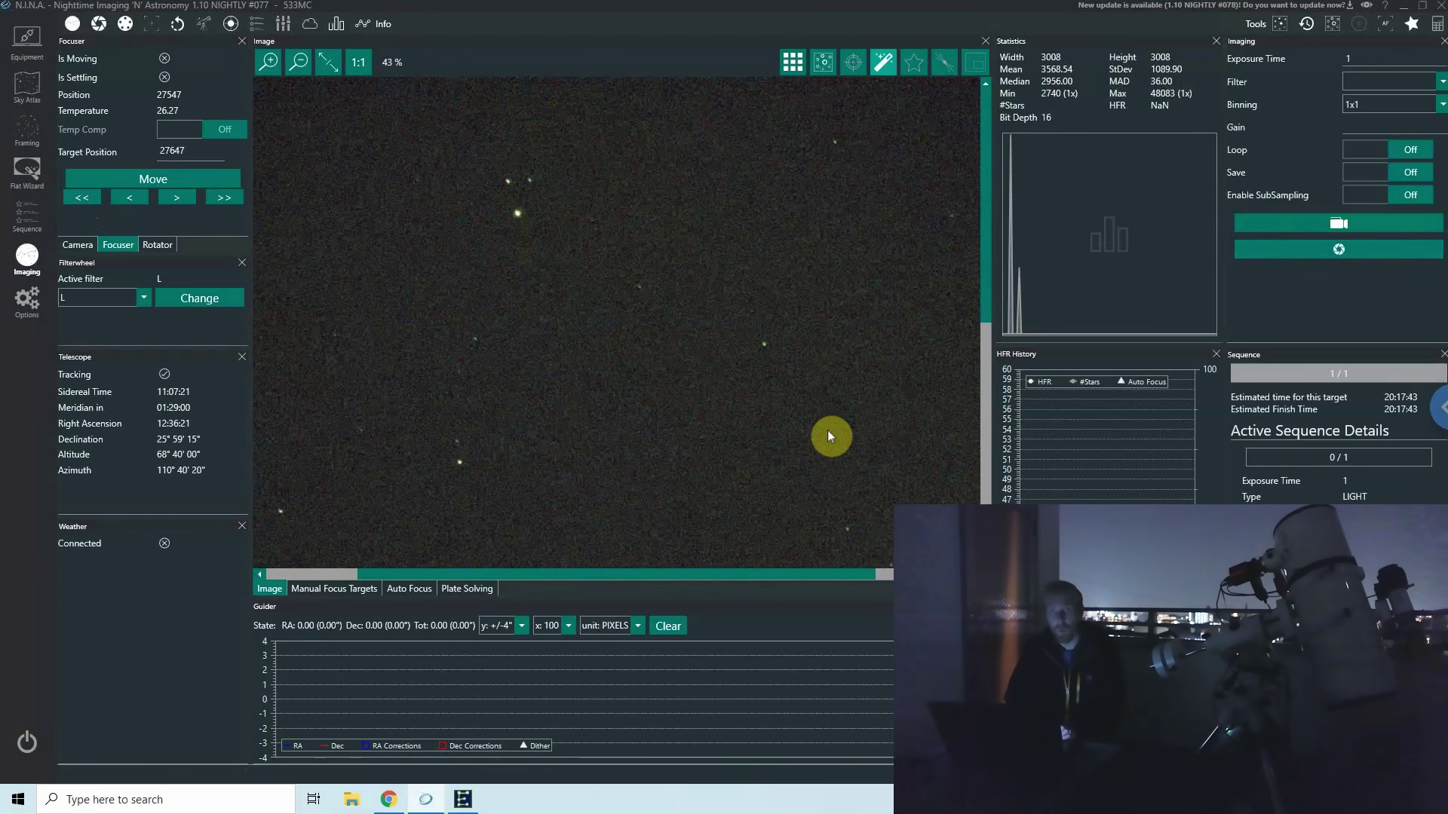
{"action": "left_click", "coordinate": [334, 72]}
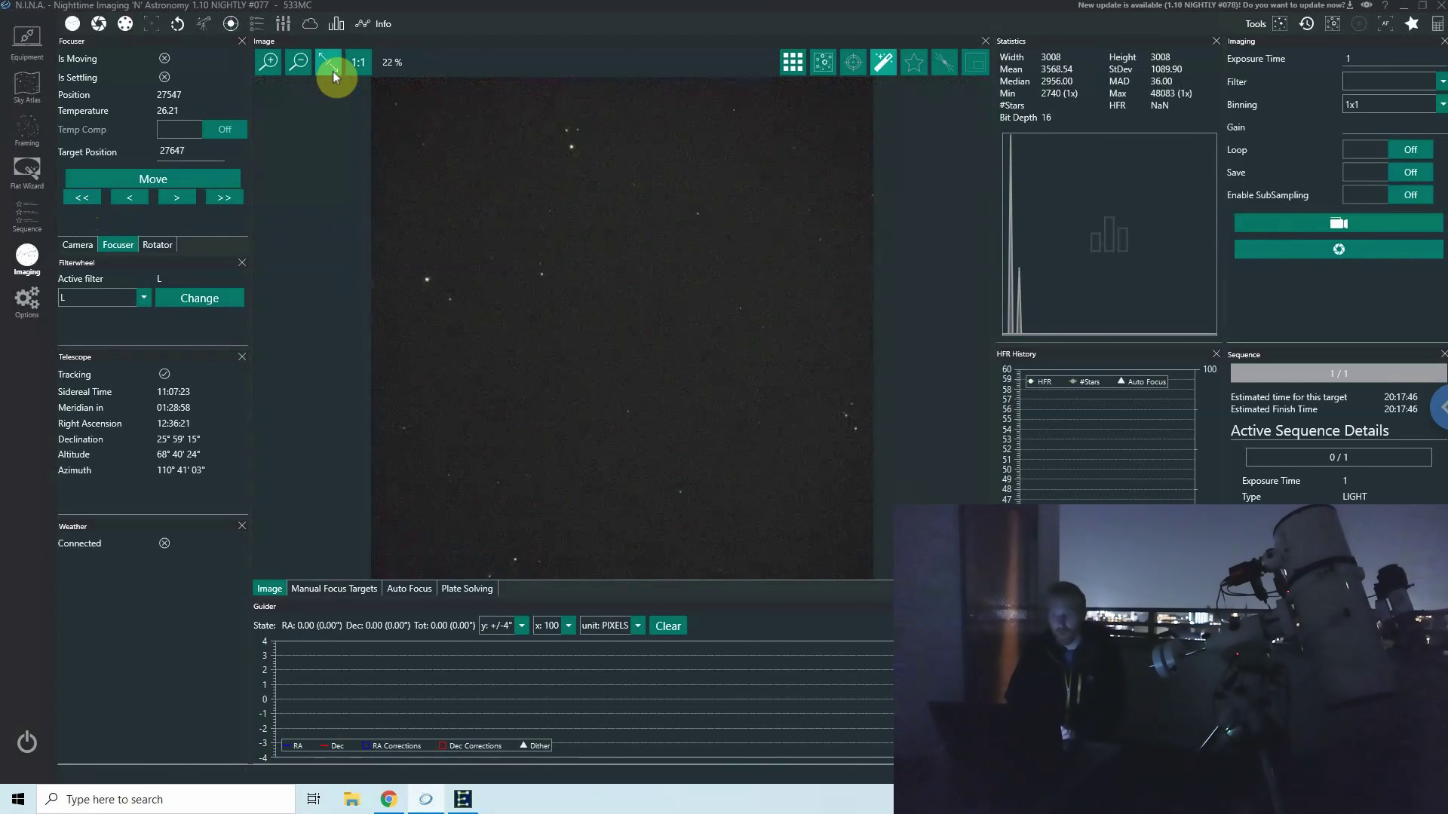
Zoom the latest frame to 54% and scroll up to the stars near the top
{"action": "left_click", "coordinate": [268, 62]}
{"action": "left_click", "coordinate": [268, 62]}
{"action": "left_click", "coordinate": [267, 62]}
{"action": "left_click", "coordinate": [268, 62]}
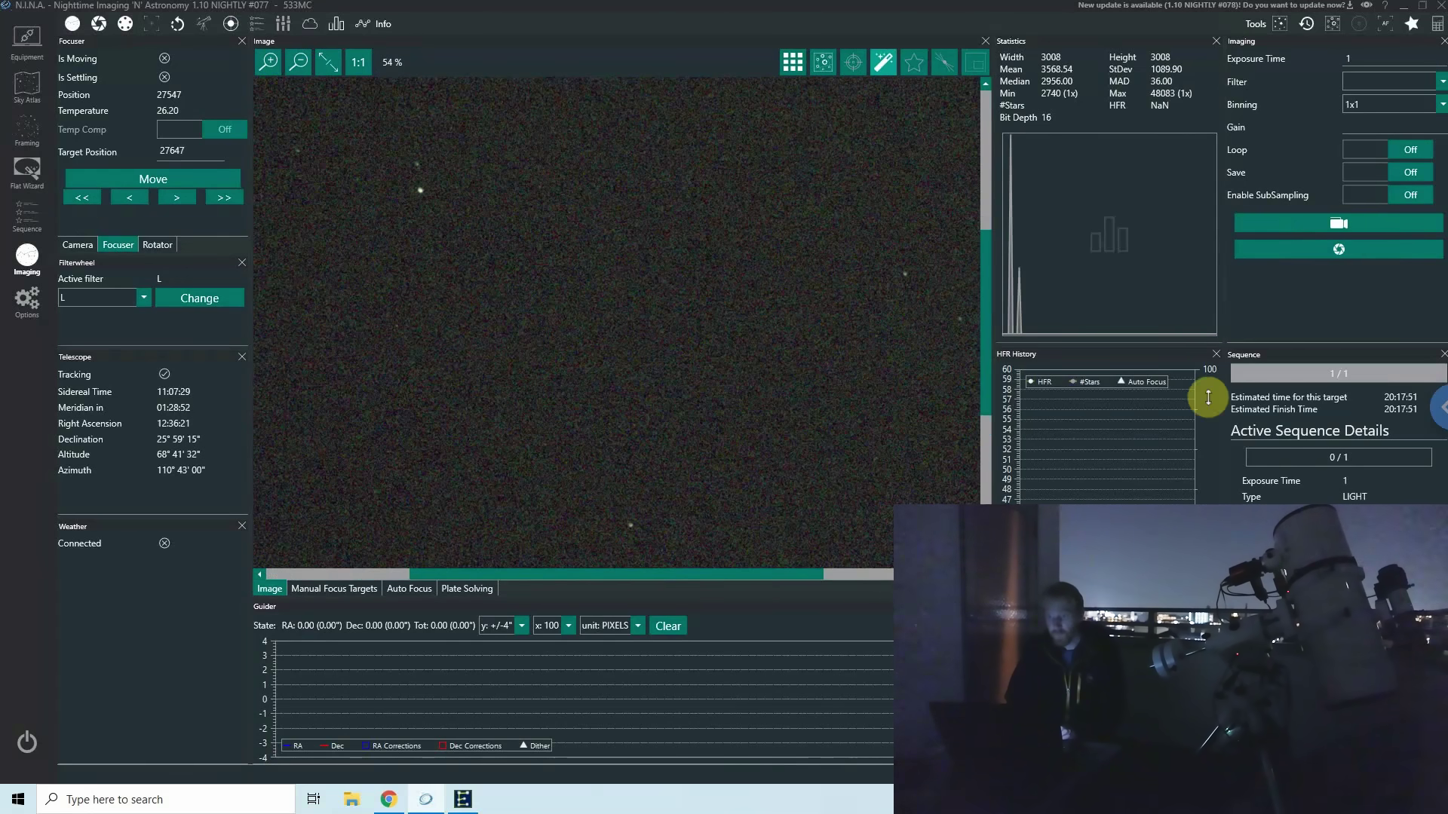
{"action": "scroll", "coordinate": [986, 292], "scroll_direction": "up", "scroll_amount": 2}
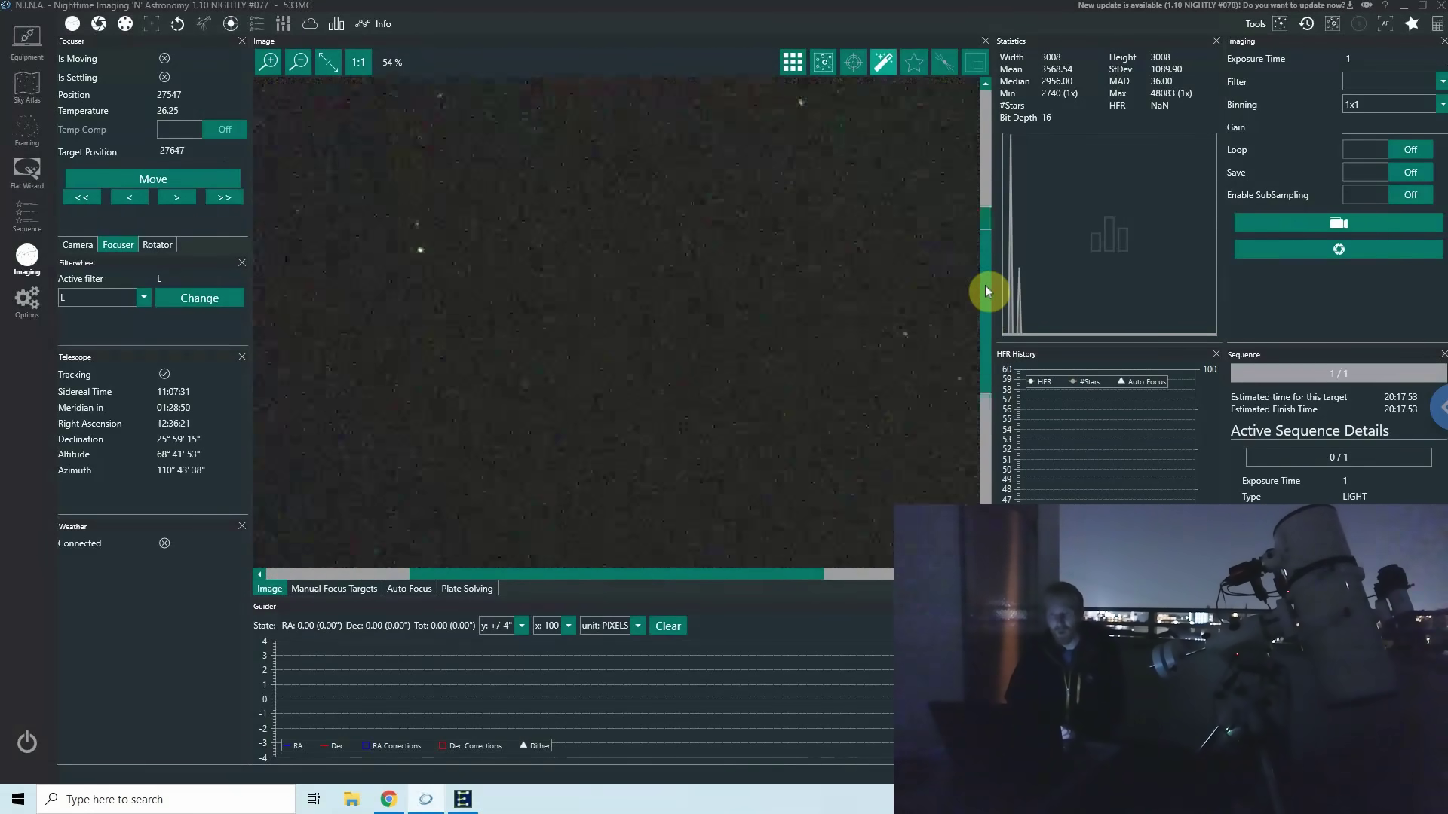
{"action": "scroll", "coordinate": [988, 256], "scroll_direction": "up", "scroll_amount": 3}
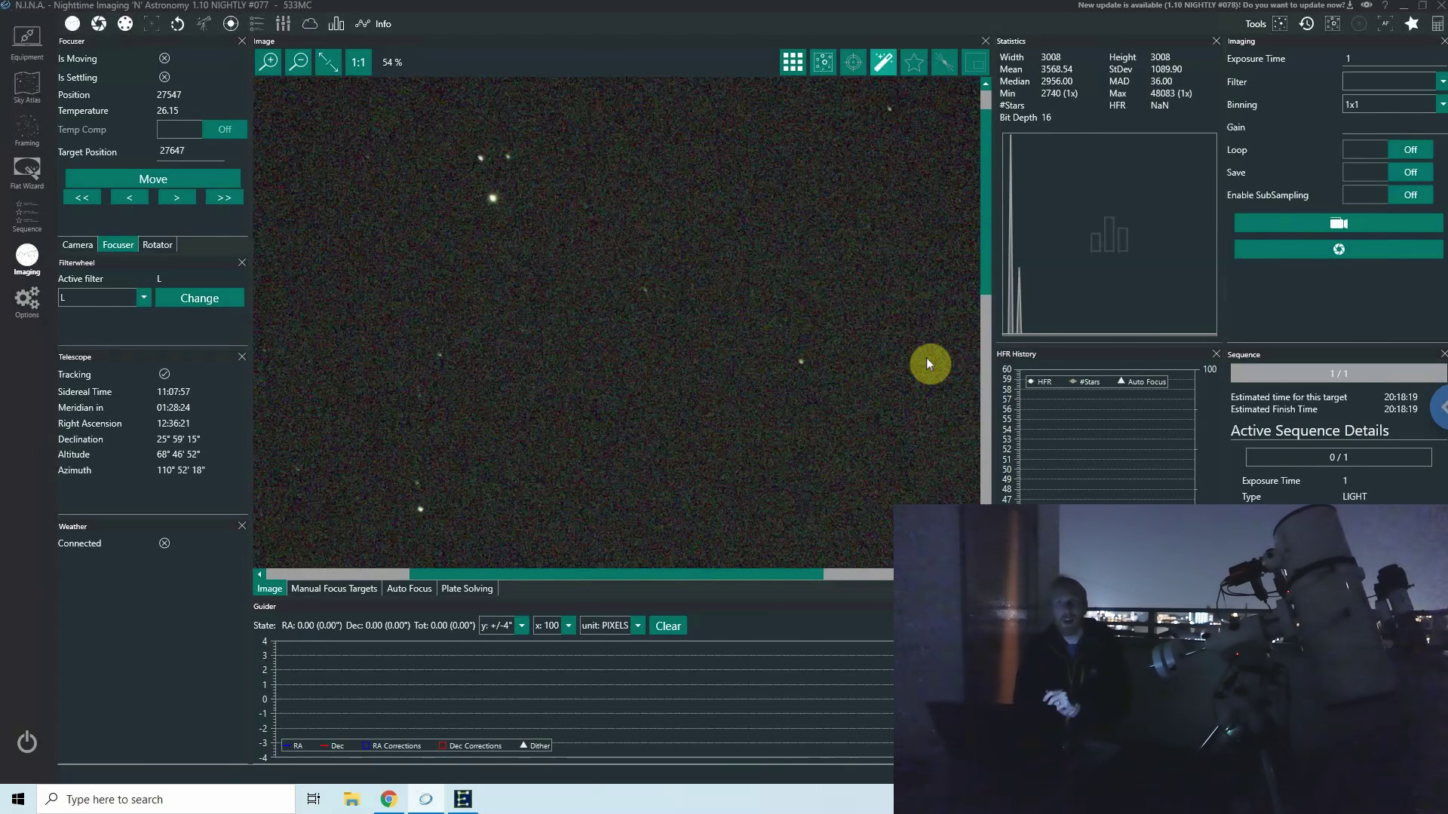
Review the focuser's autofocus fields, including Auto Focus Step Size, in Equipment options
{"action": "left_click", "coordinate": [27, 317]}
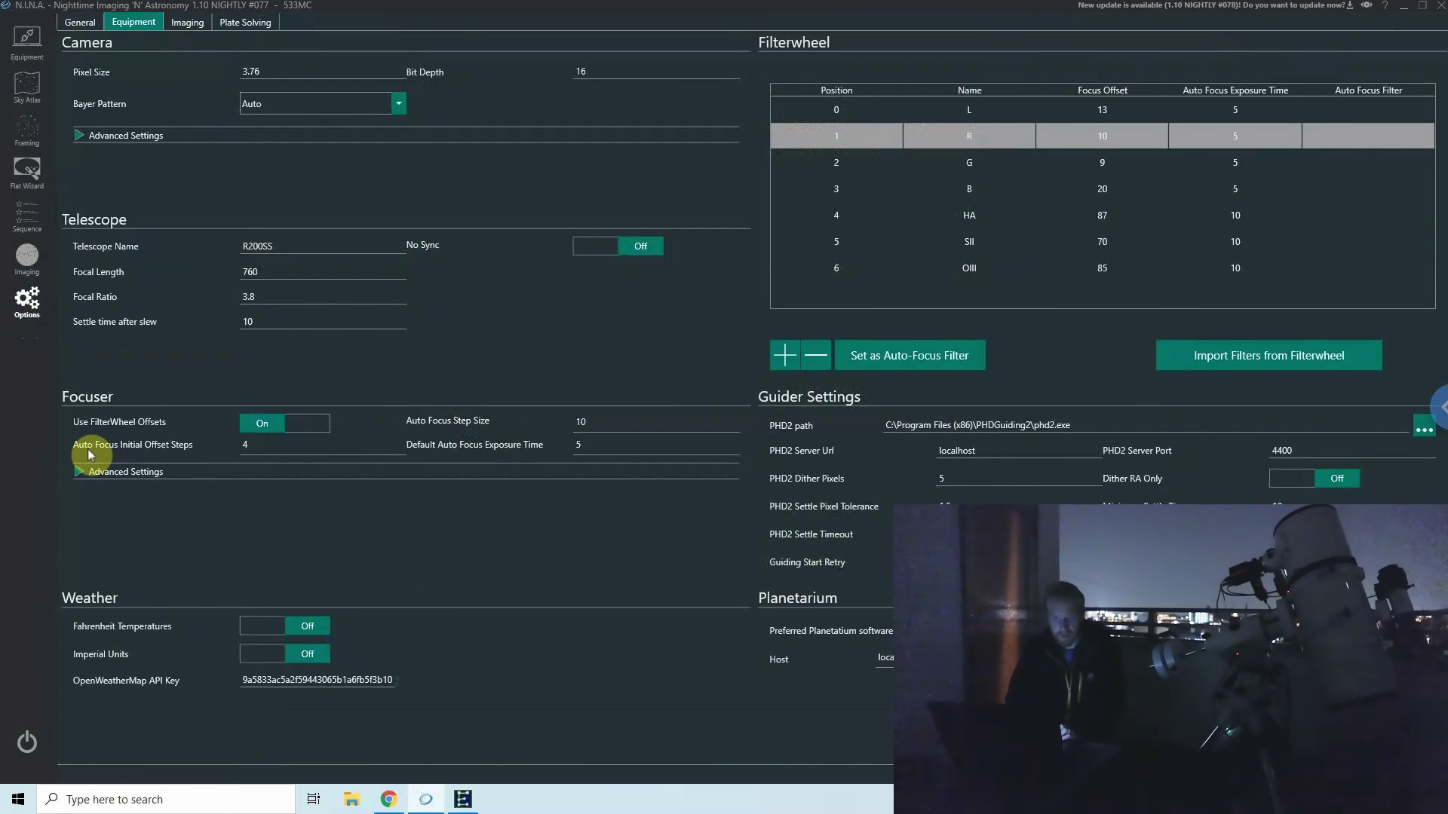
{"action": "mouse_move", "coordinate": [179, 451]}
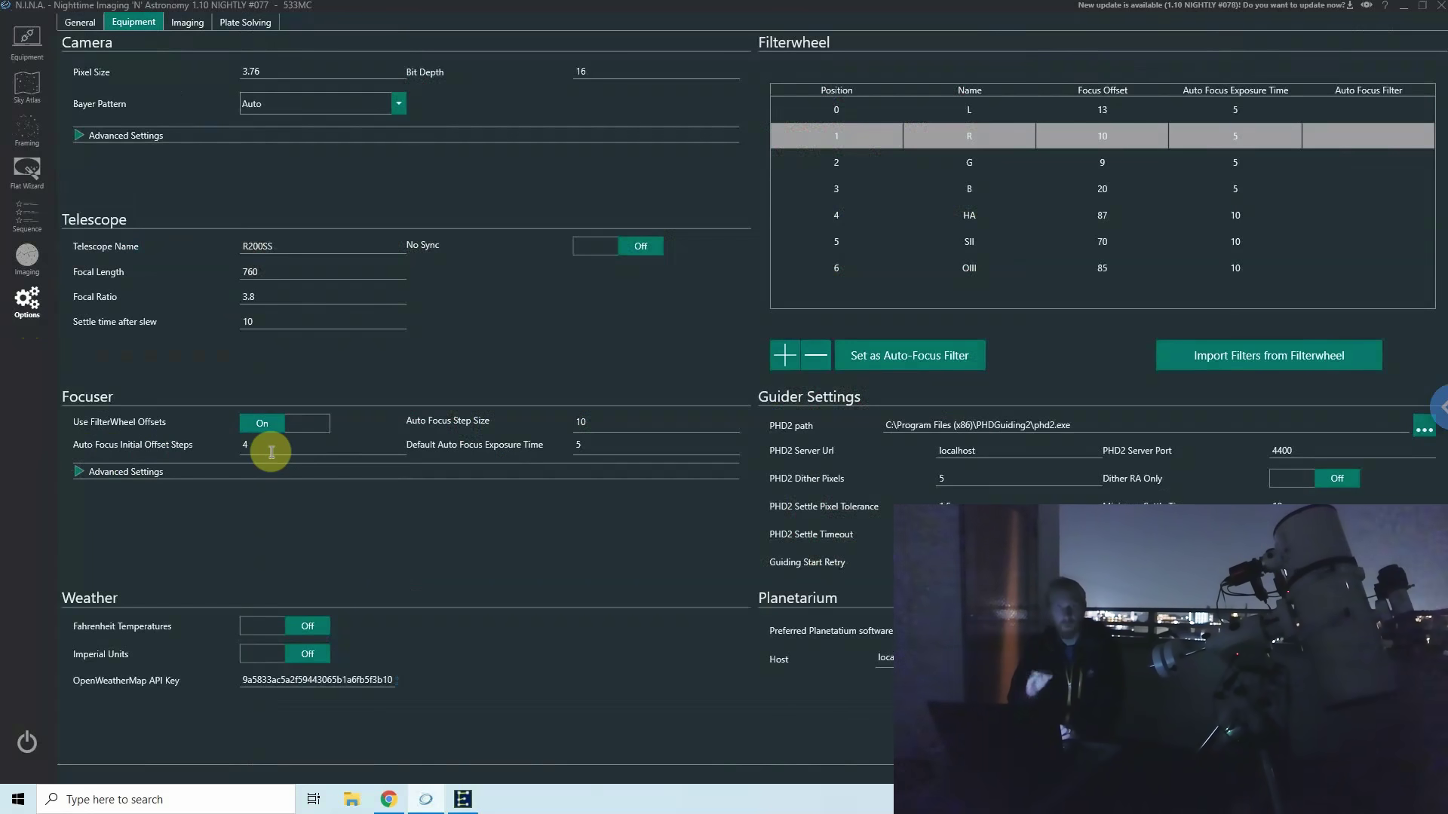
{"action": "left_click", "coordinate": [623, 422]}
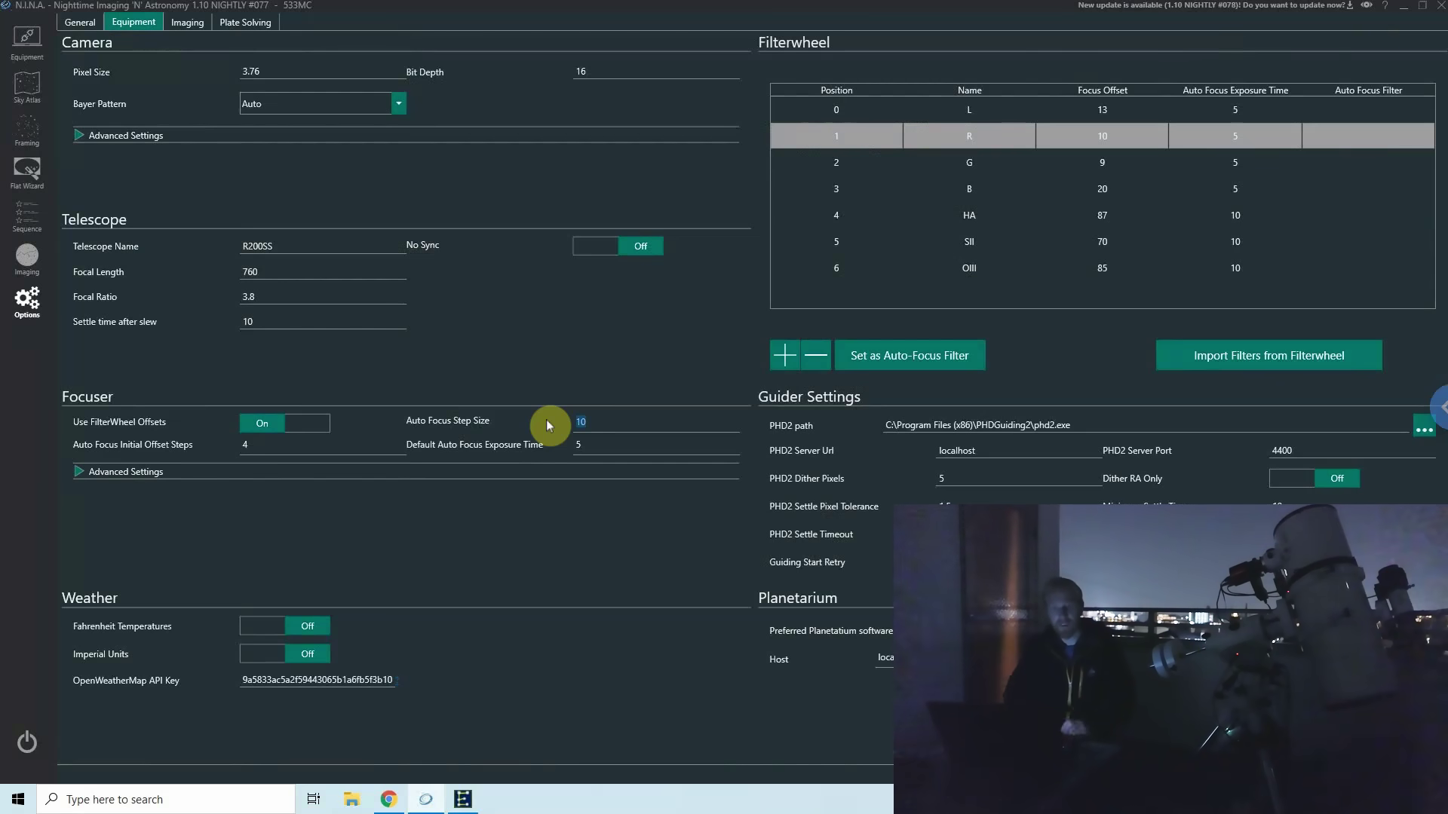
Switch Annotate Image on in the Imaging options and return to the Imaging screen
{"action": "left_click", "coordinate": [21, 264]}
{"action": "left_click", "coordinate": [28, 300]}
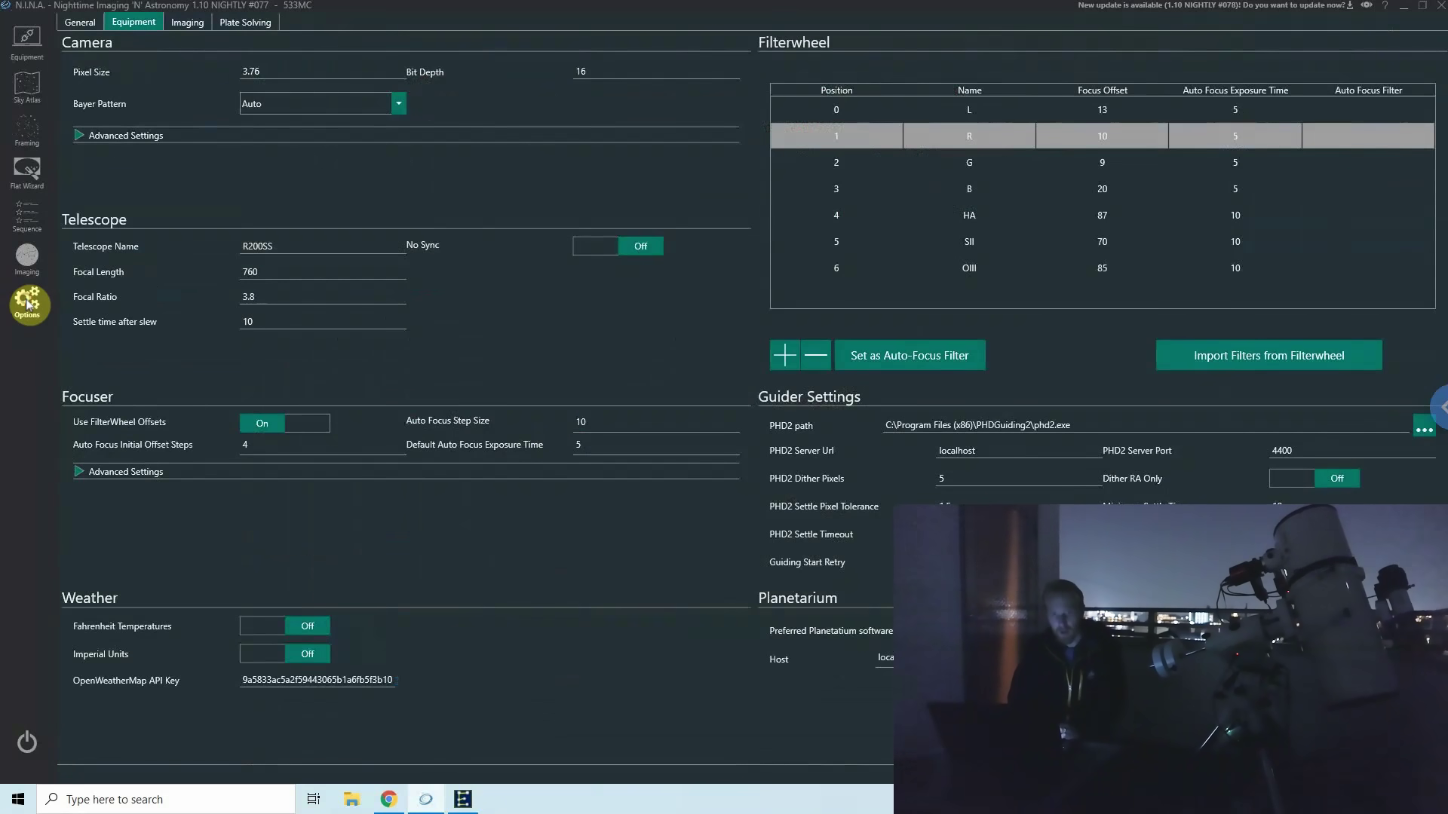
{"action": "left_click", "coordinate": [207, 26]}
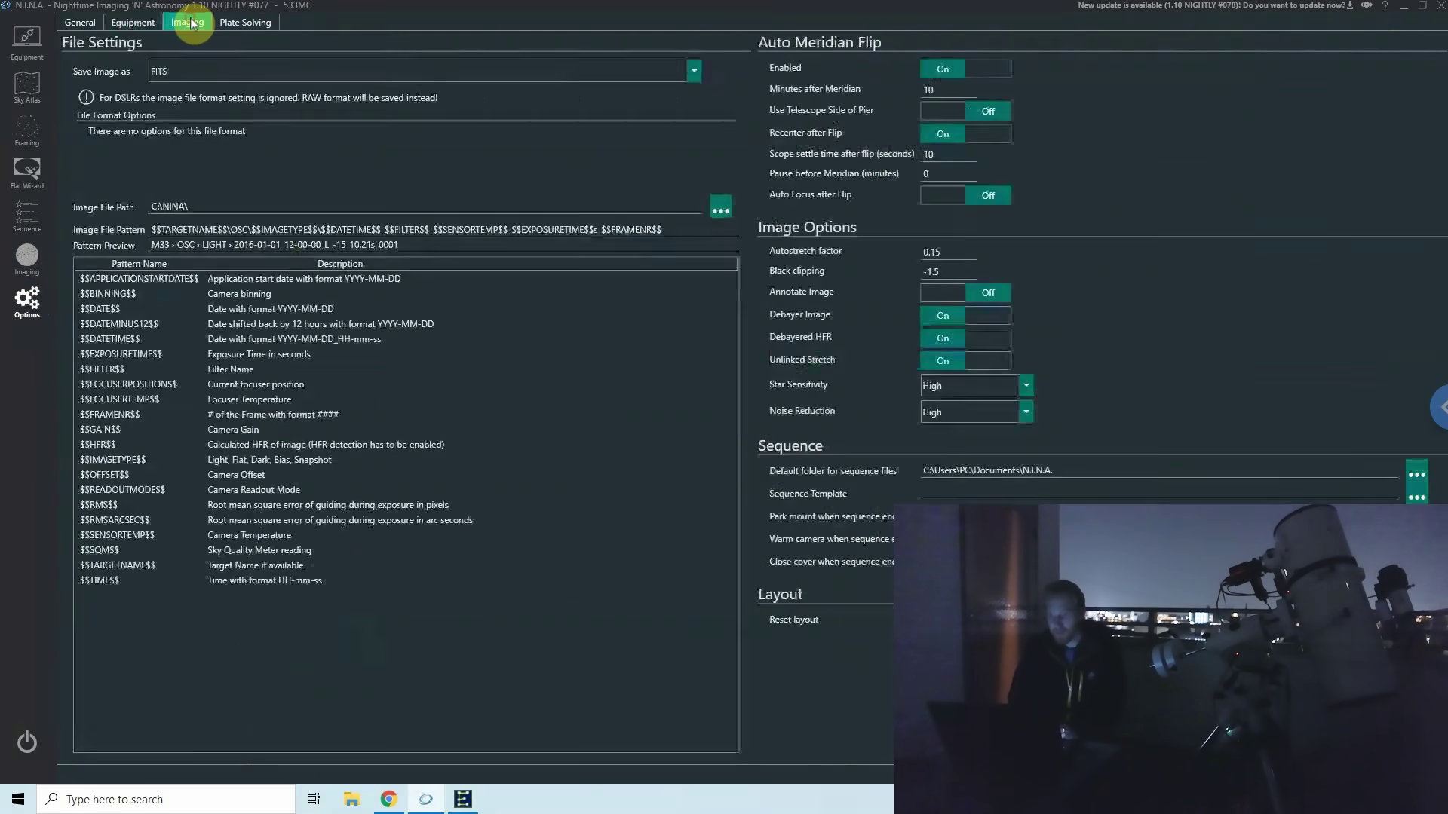
{"action": "left_click", "coordinate": [939, 292]}
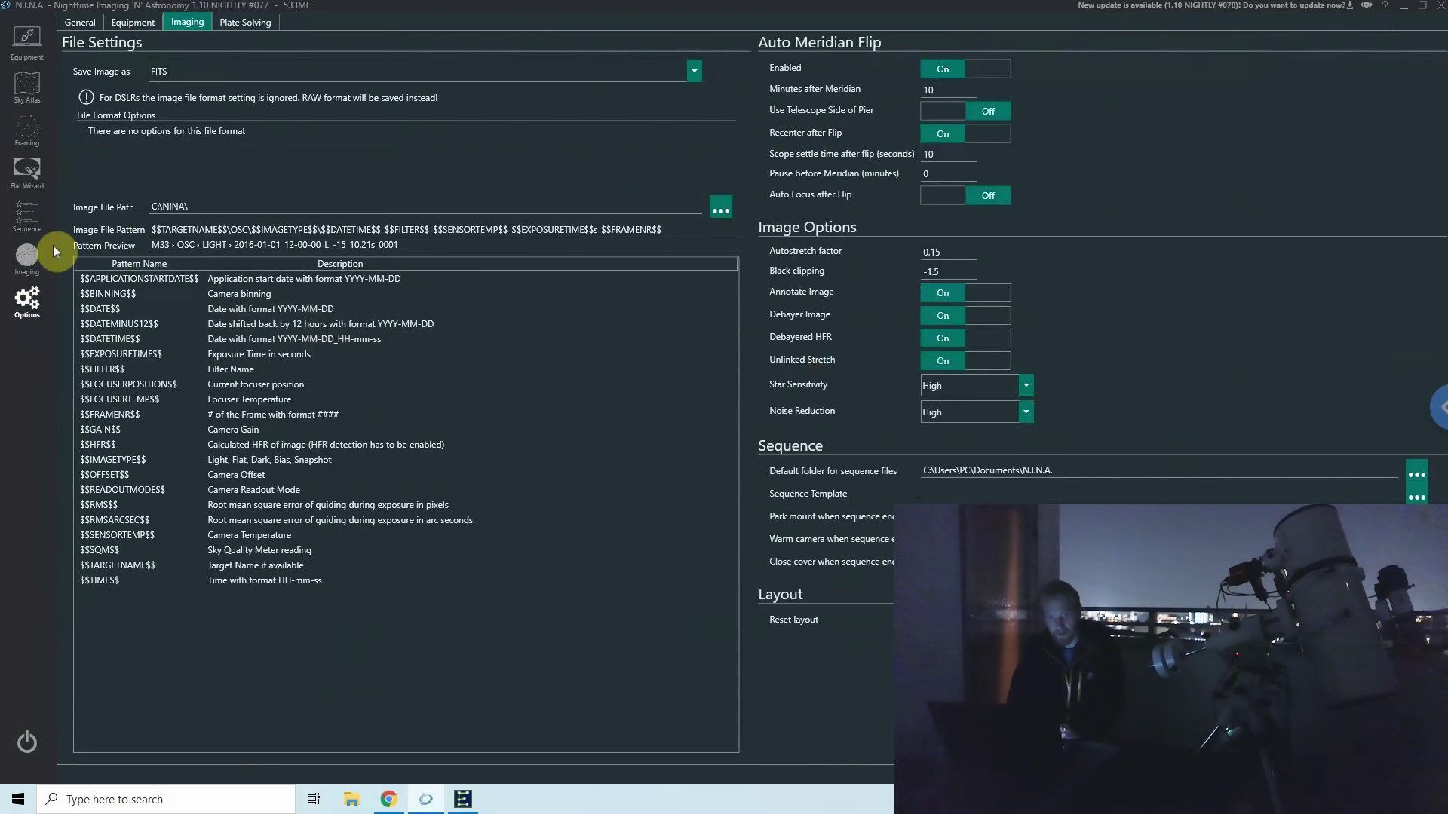
{"action": "left_click", "coordinate": [27, 257]}
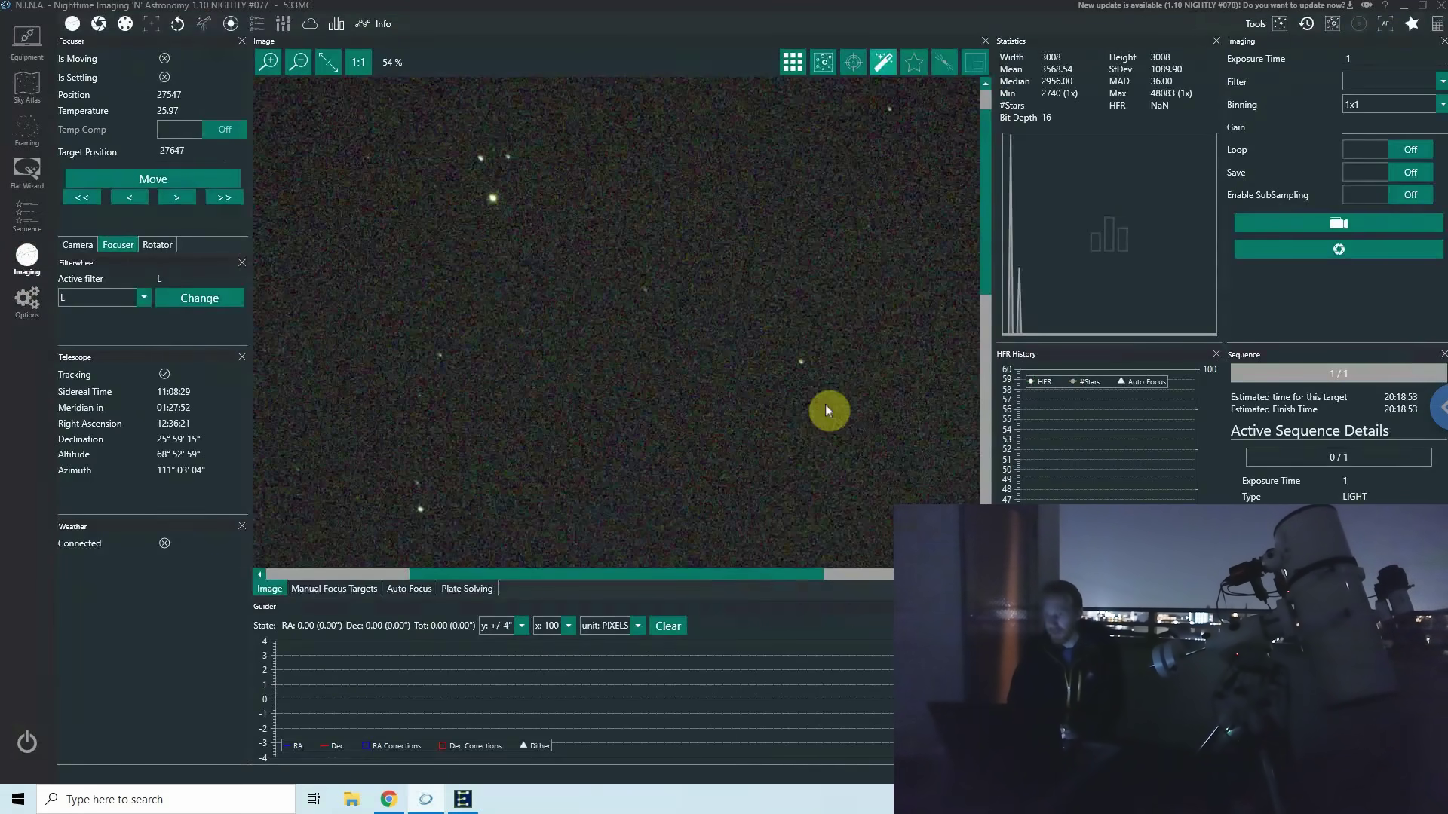
Enable star HFR detection, fit the image, and take a 5-second exposure showing 57 stars
{"action": "left_click", "coordinate": [915, 68]}
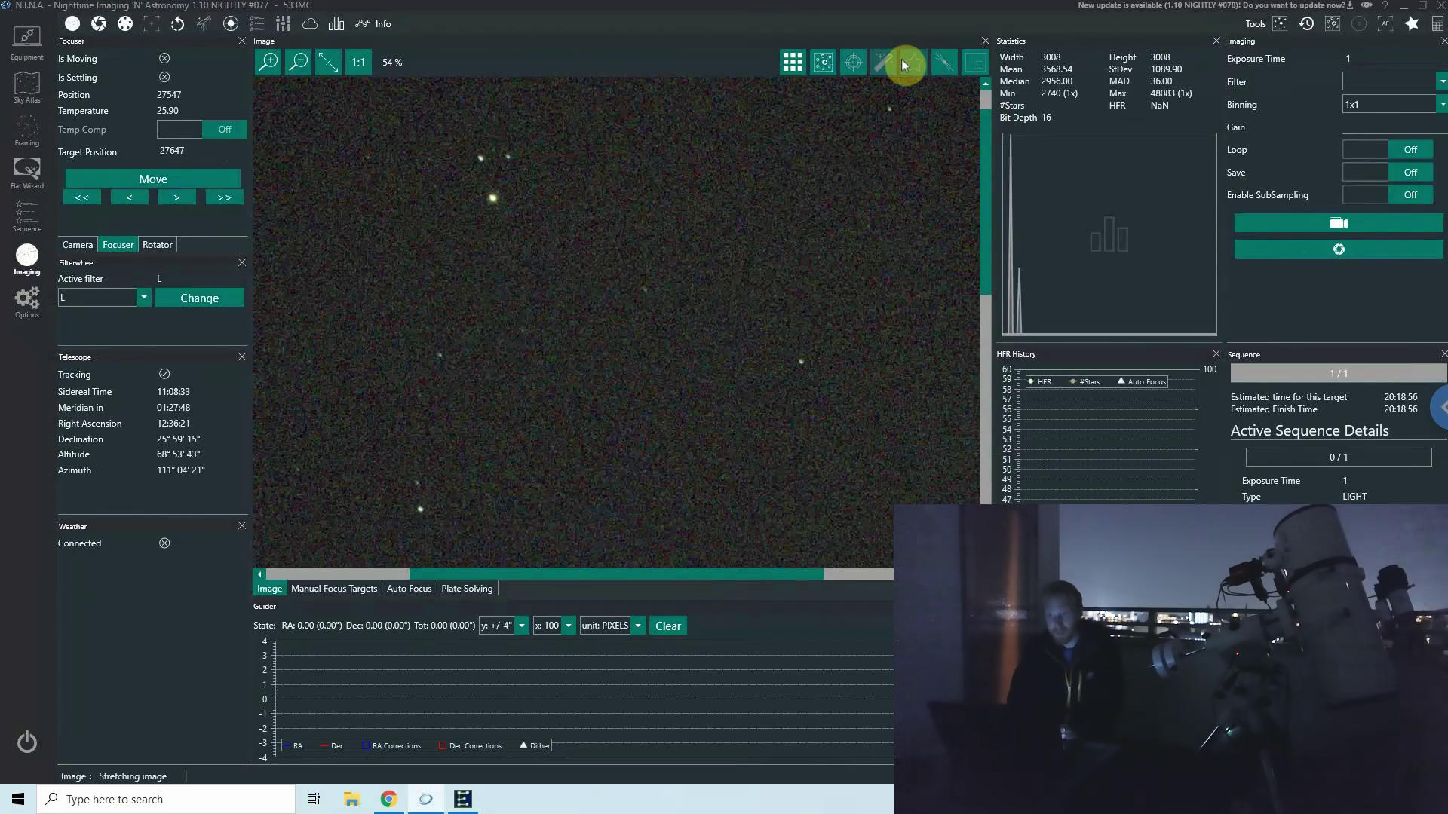
{"action": "left_click", "coordinate": [334, 62]}
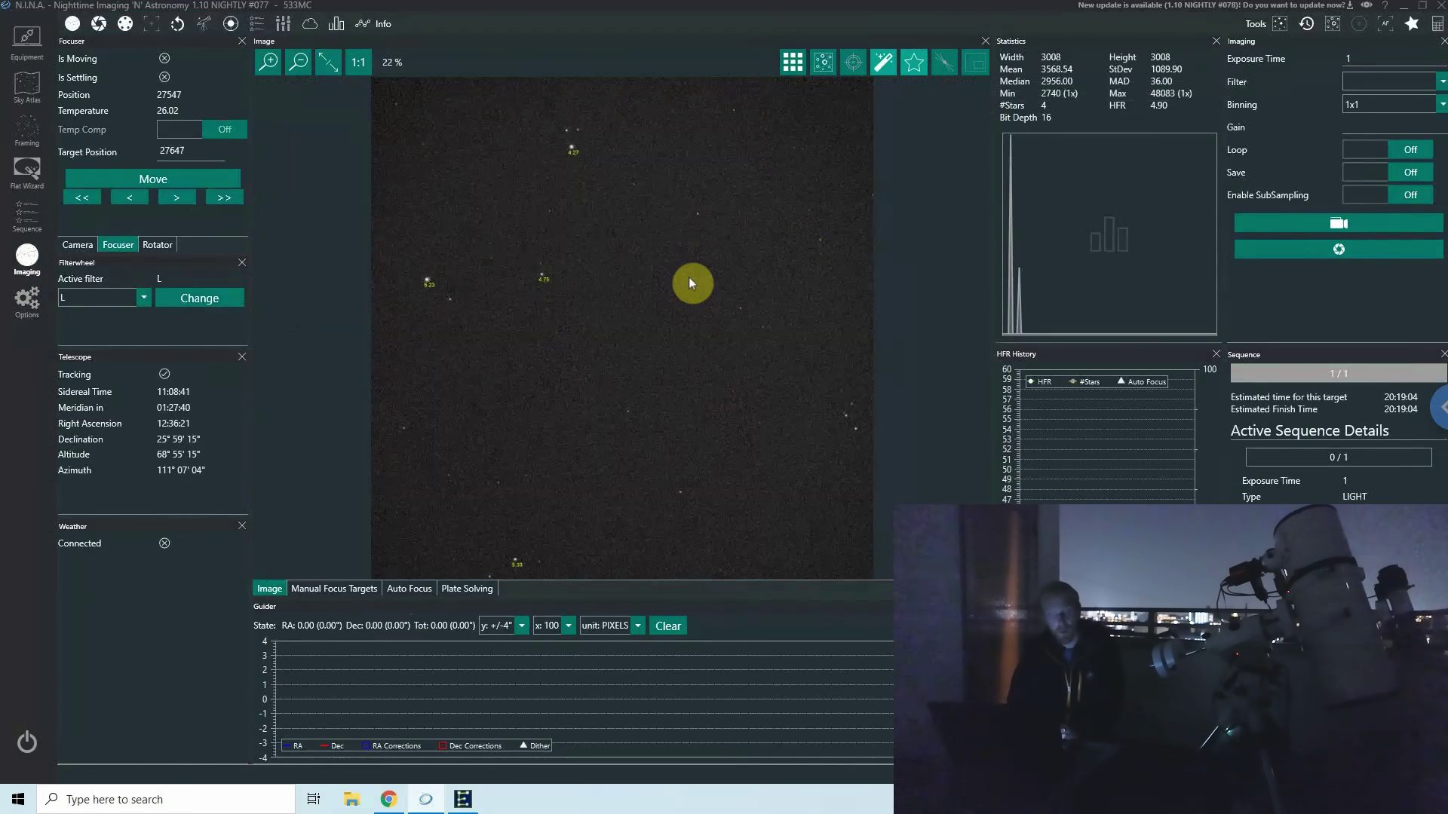
{"action": "double_click", "coordinate": [1373, 58]}
{"action": "left_click", "coordinate": [1305, 252]}
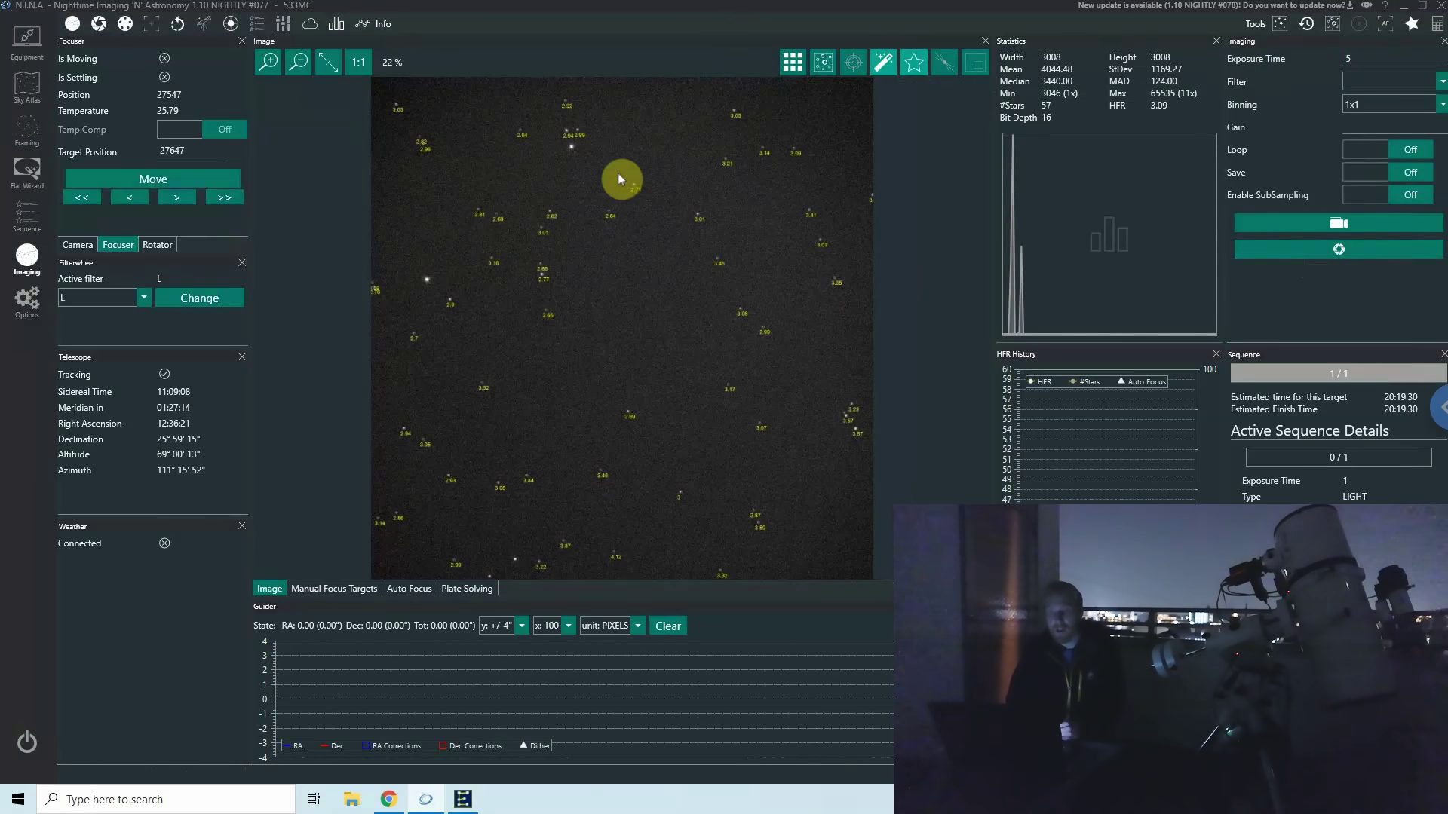
{"action": "left_click", "coordinate": [265, 70]}
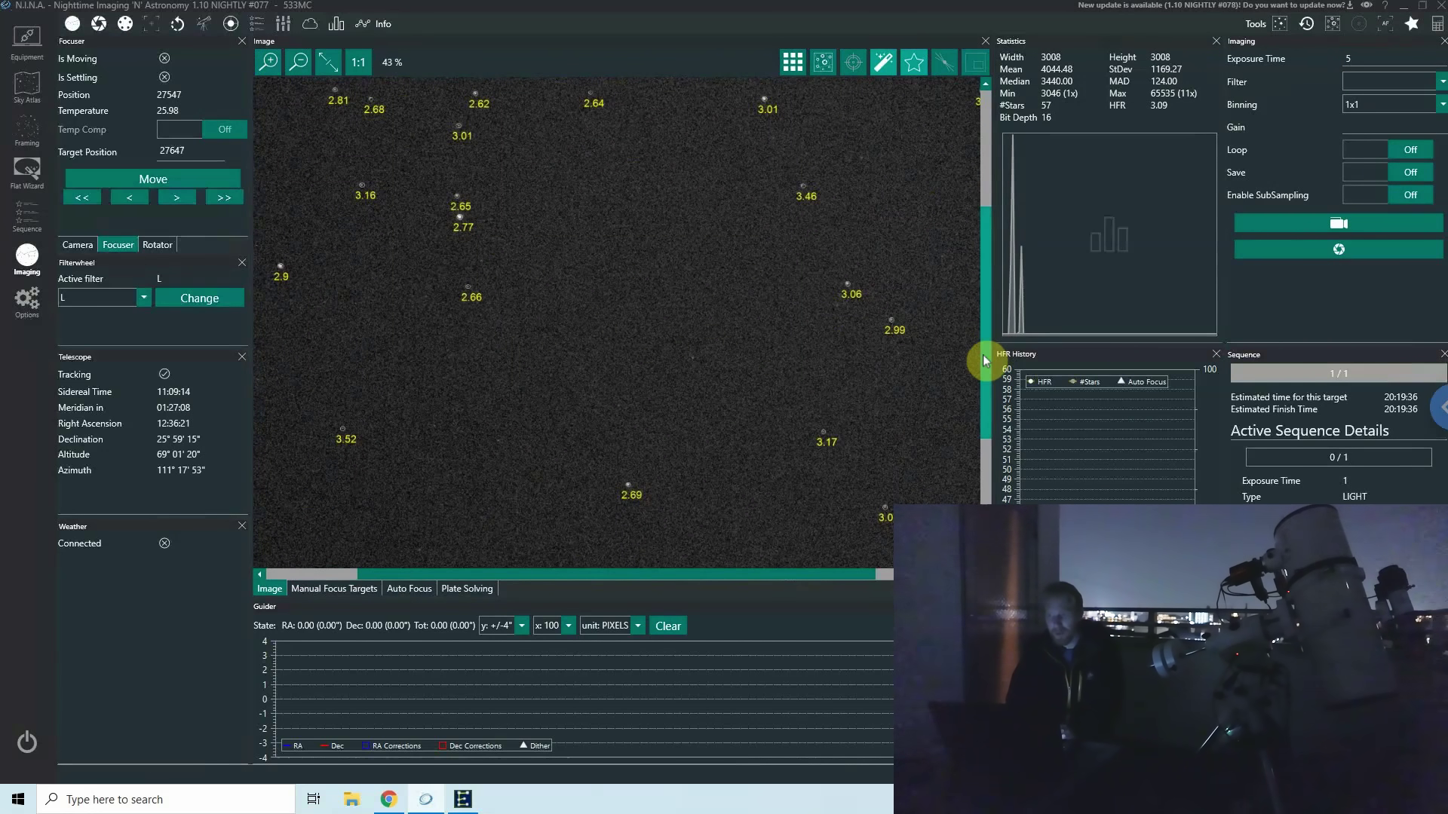
{"action": "left_click_drag", "start_coordinate": [983, 354], "coordinate": [980, 164]}
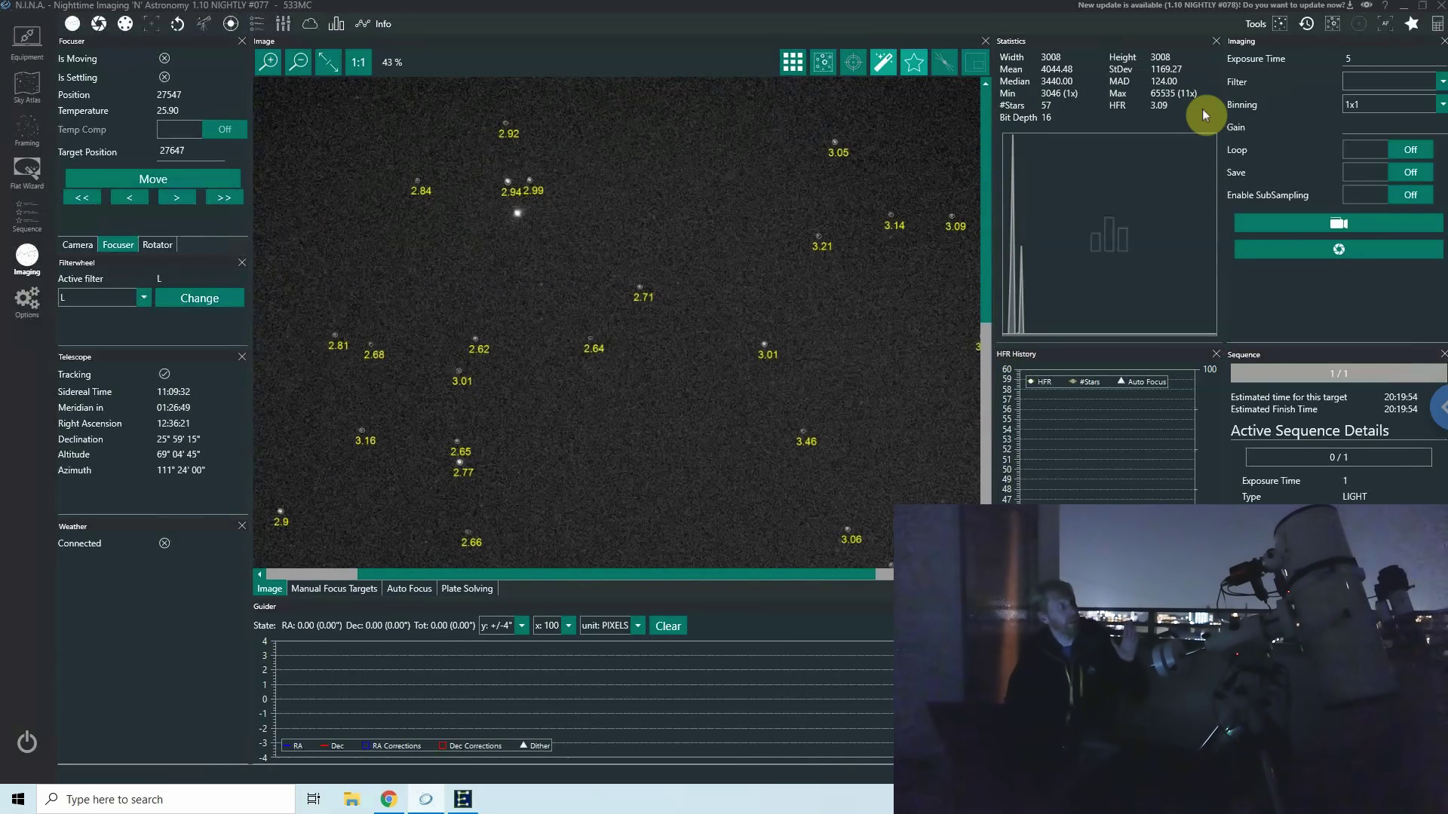
{"action": "left_click", "coordinate": [1373, 55]}
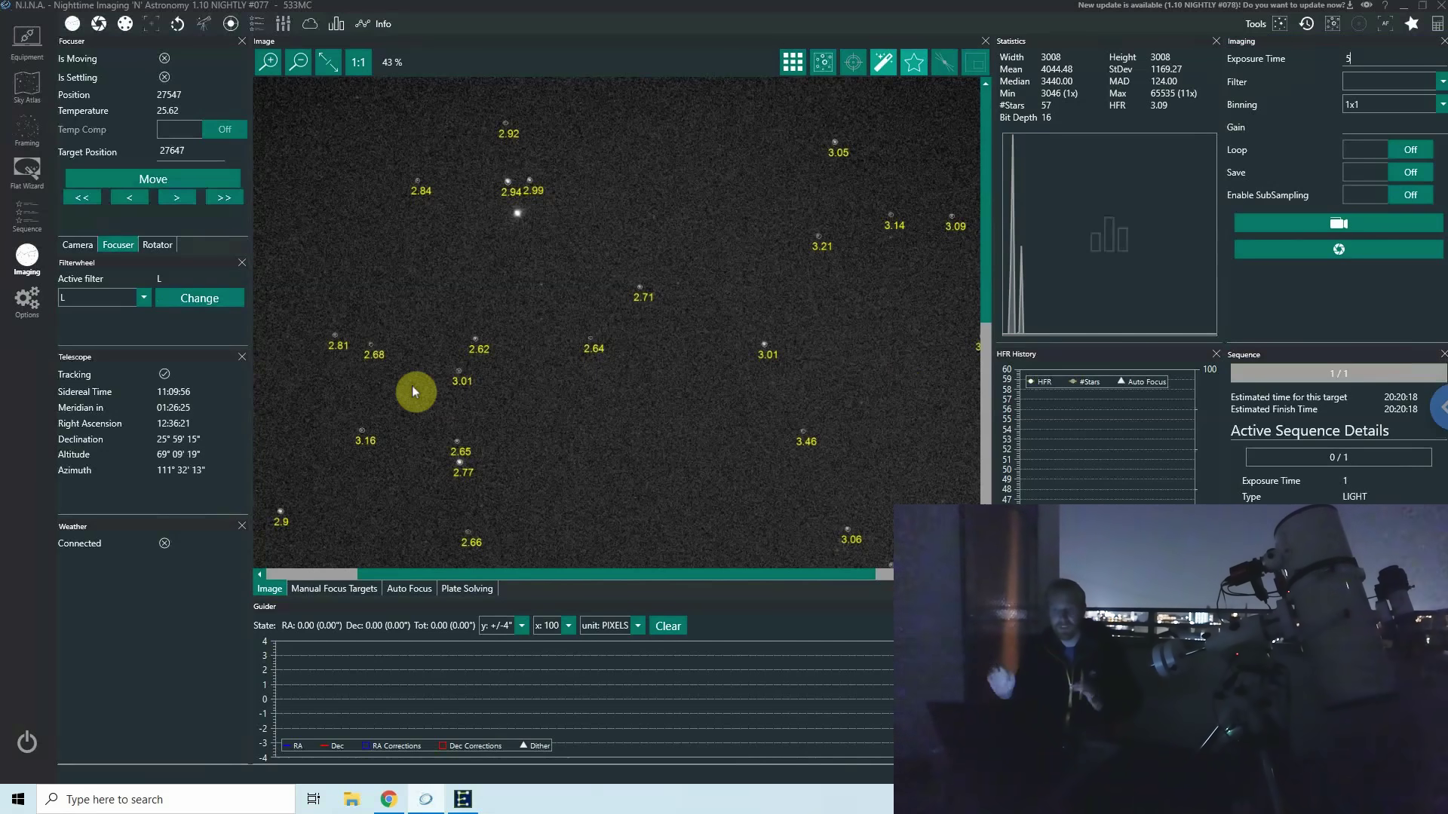
{"action": "left_click", "coordinate": [298, 64]}
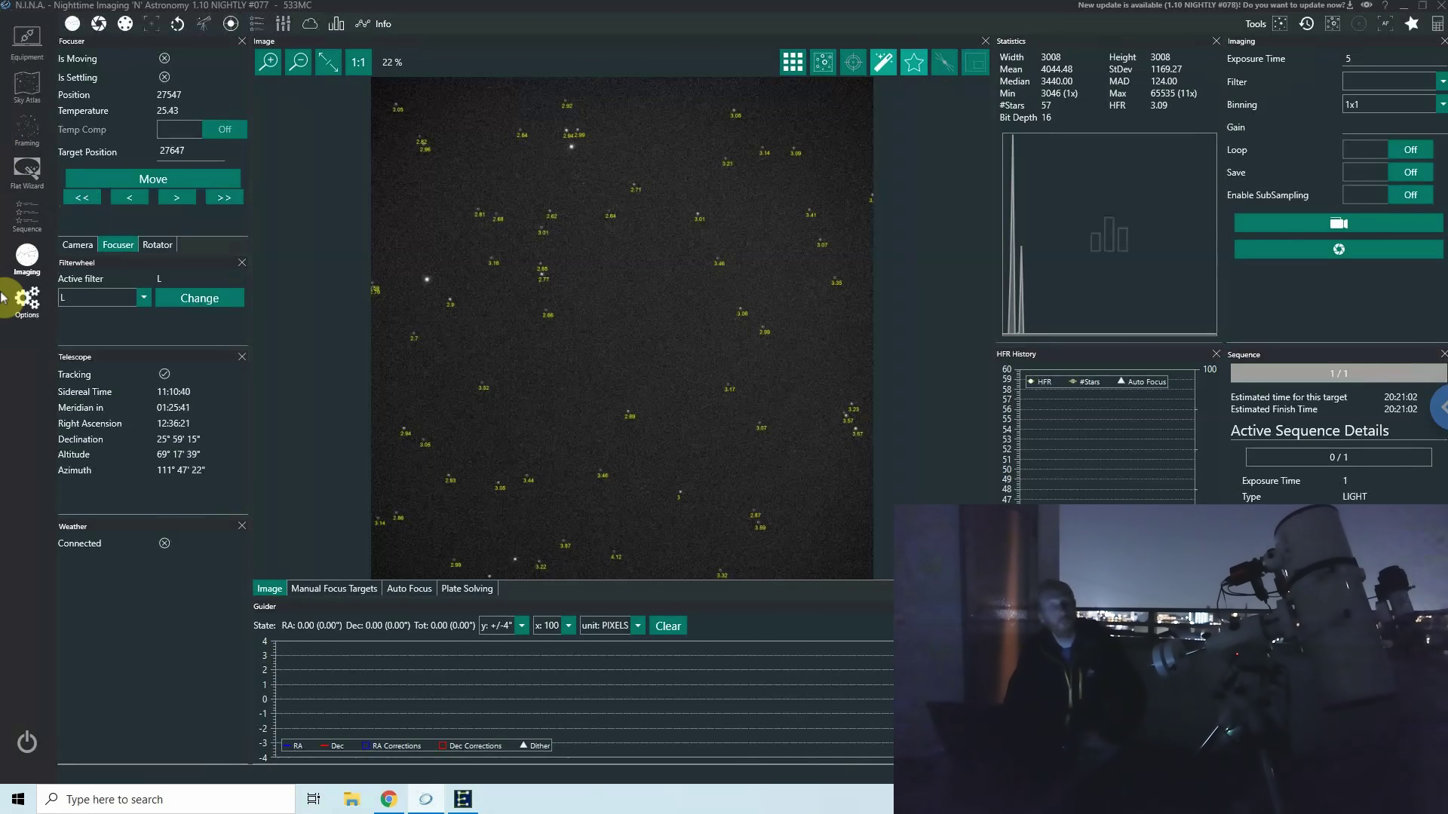
Change the focuser's Auto Focus Step Size from 10 to 20 in Equipment options
{"action": "left_click", "coordinate": [27, 298]}
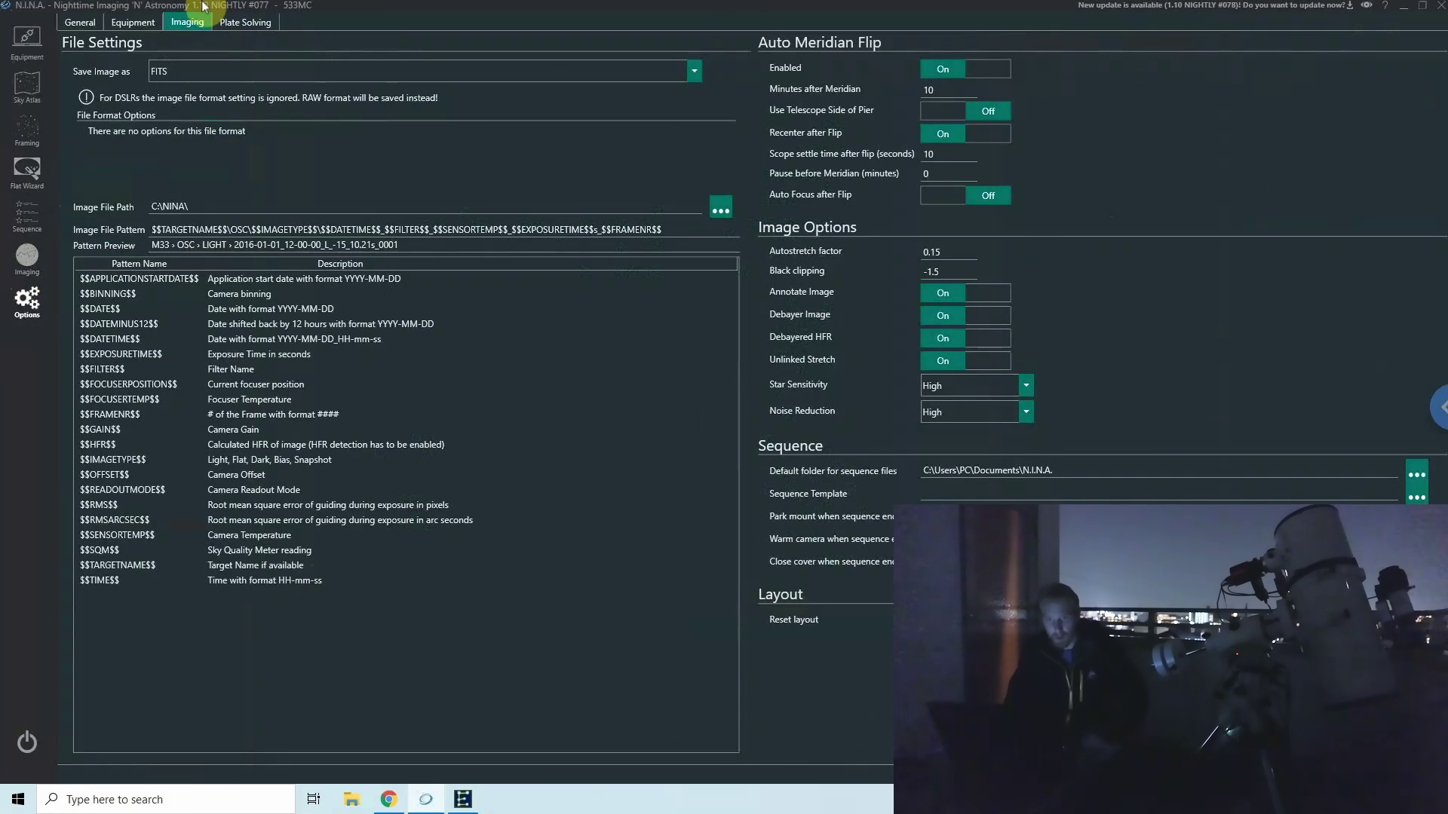
{"action": "left_click", "coordinate": [126, 22]}
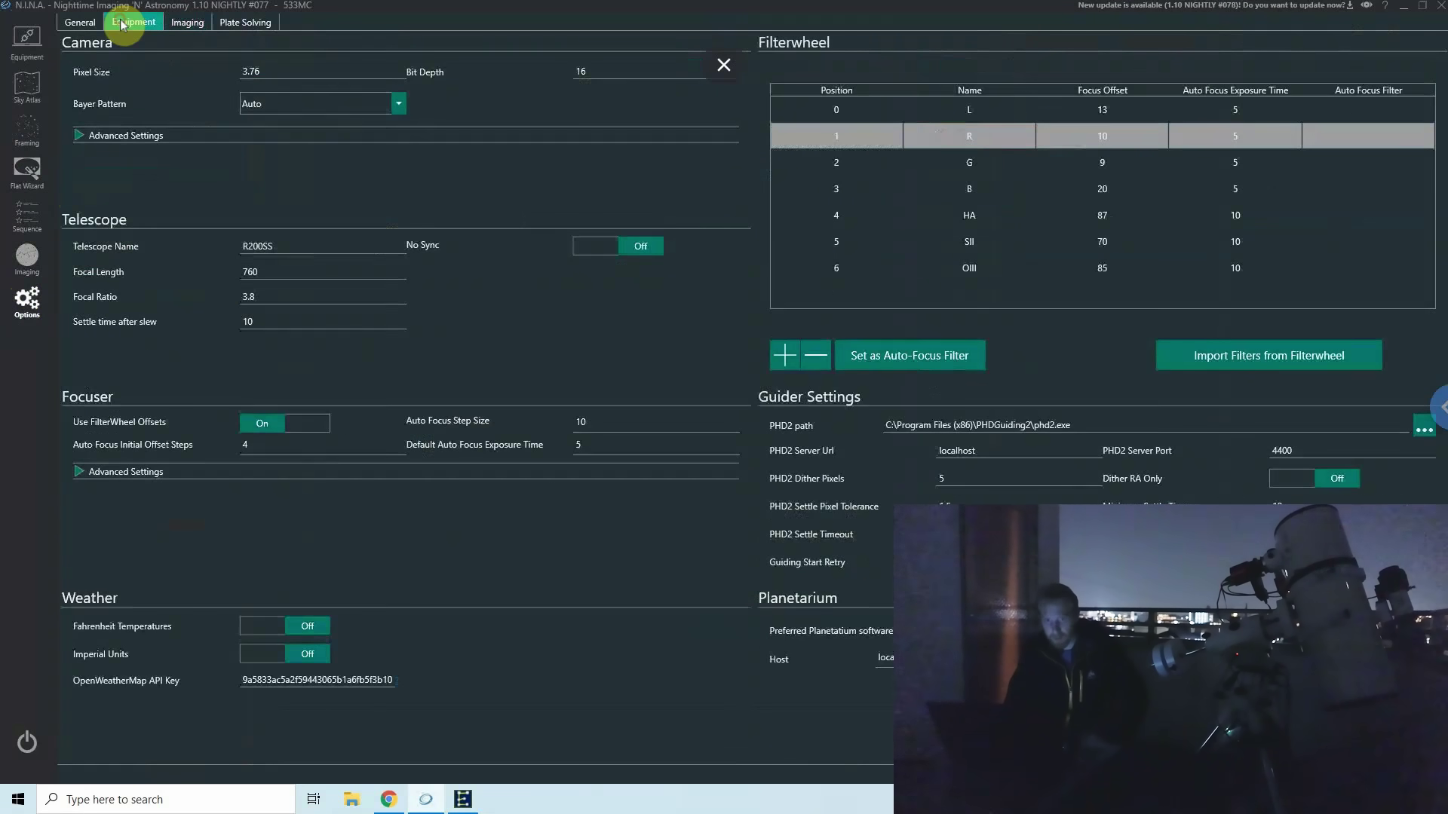
{"action": "double_click", "coordinate": [625, 421]}
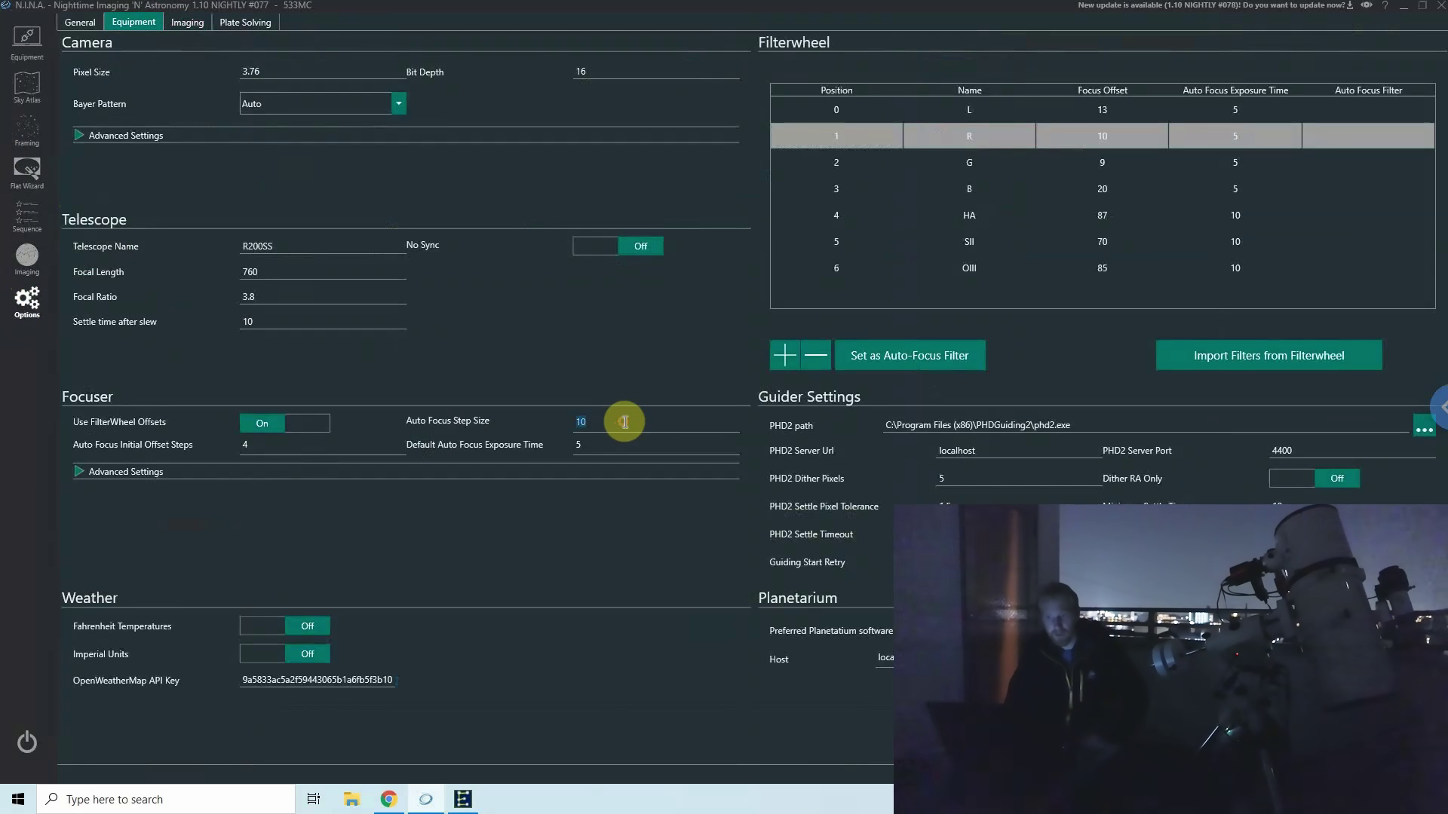
{"action": "type", "text": "2"}
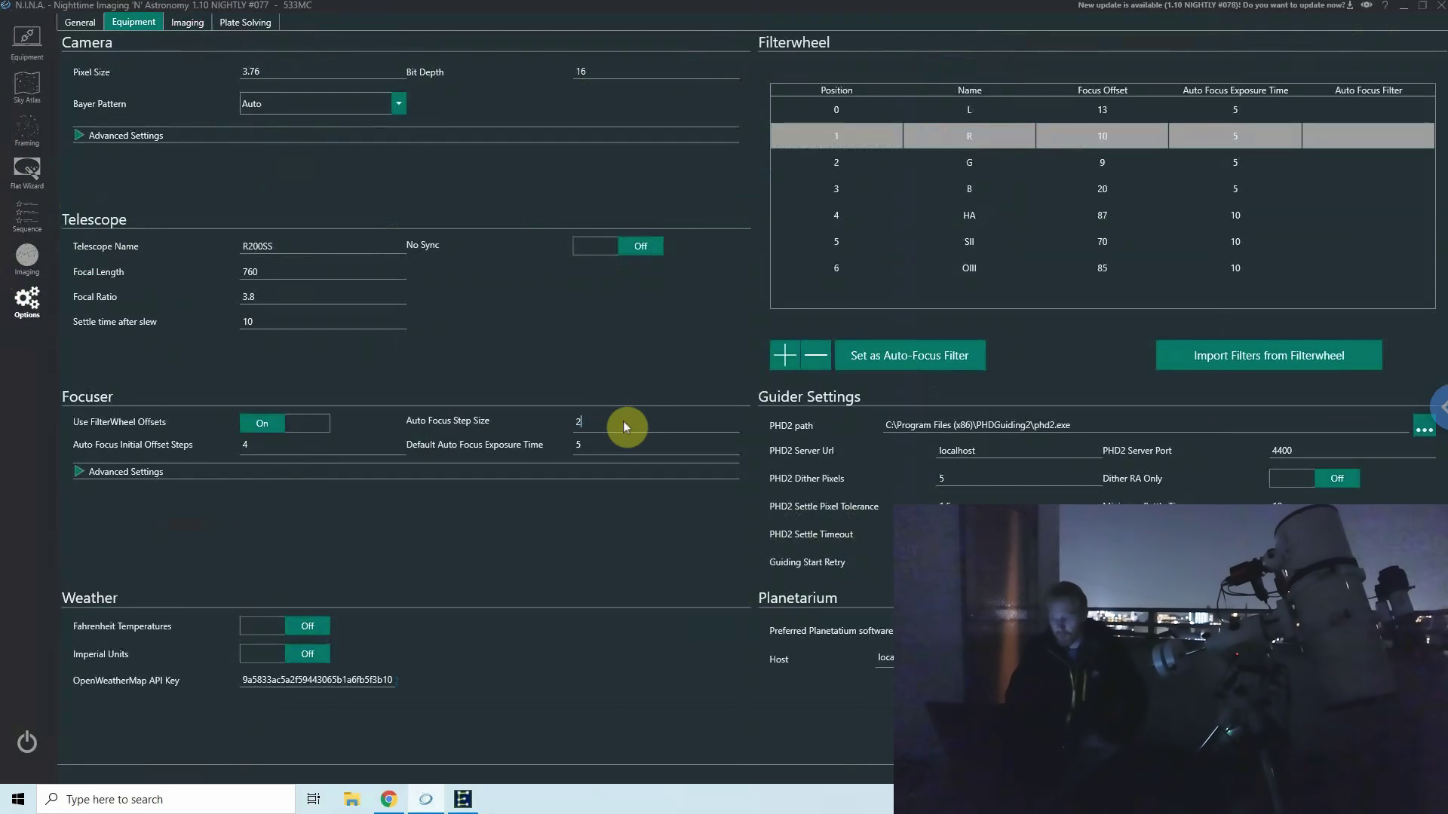
{"action": "double_click", "coordinate": [285, 444]}
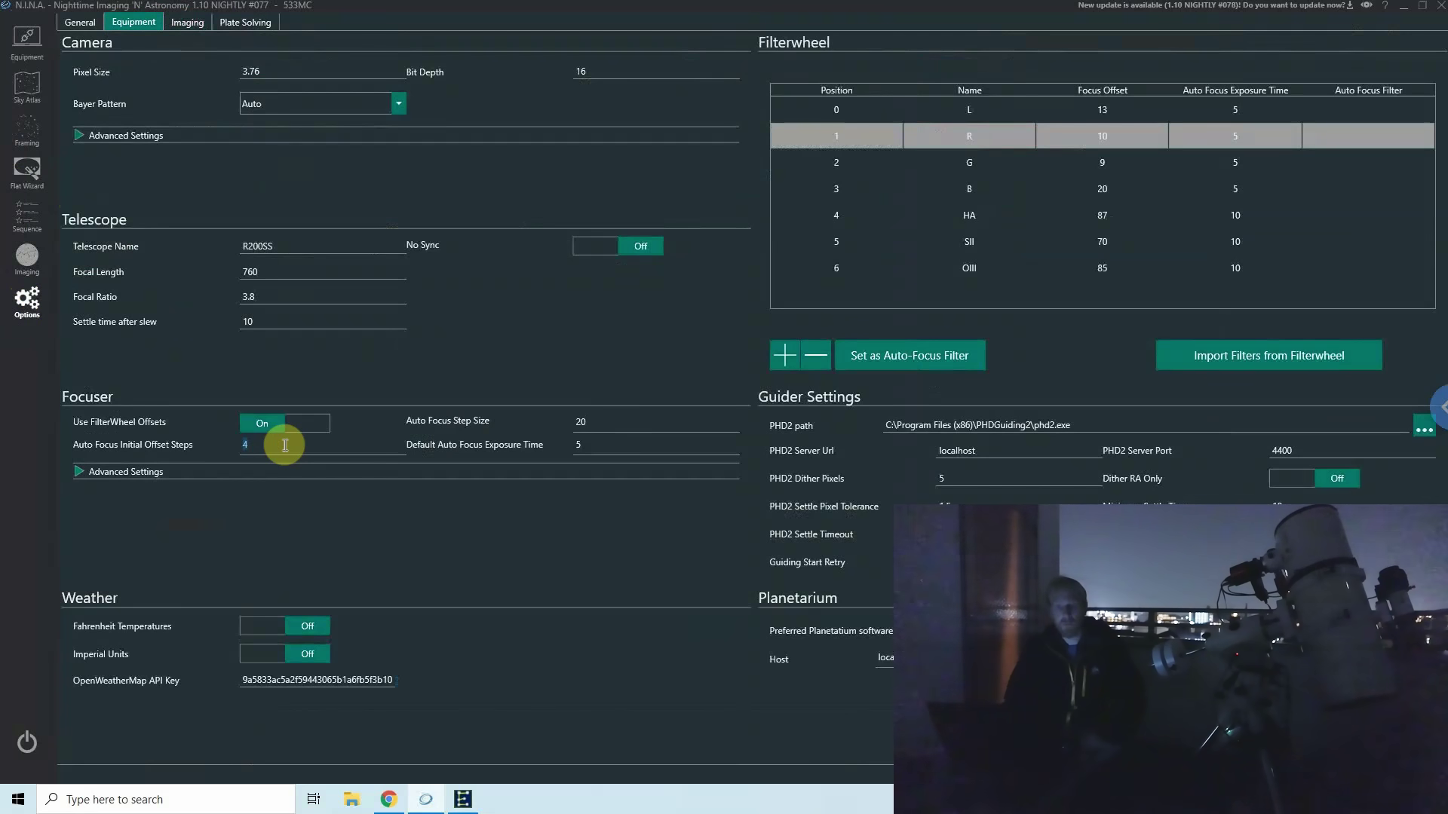
Move the focuser in six 10-step moves from 27547 to 27487
{"action": "left_click", "coordinate": [26, 260]}
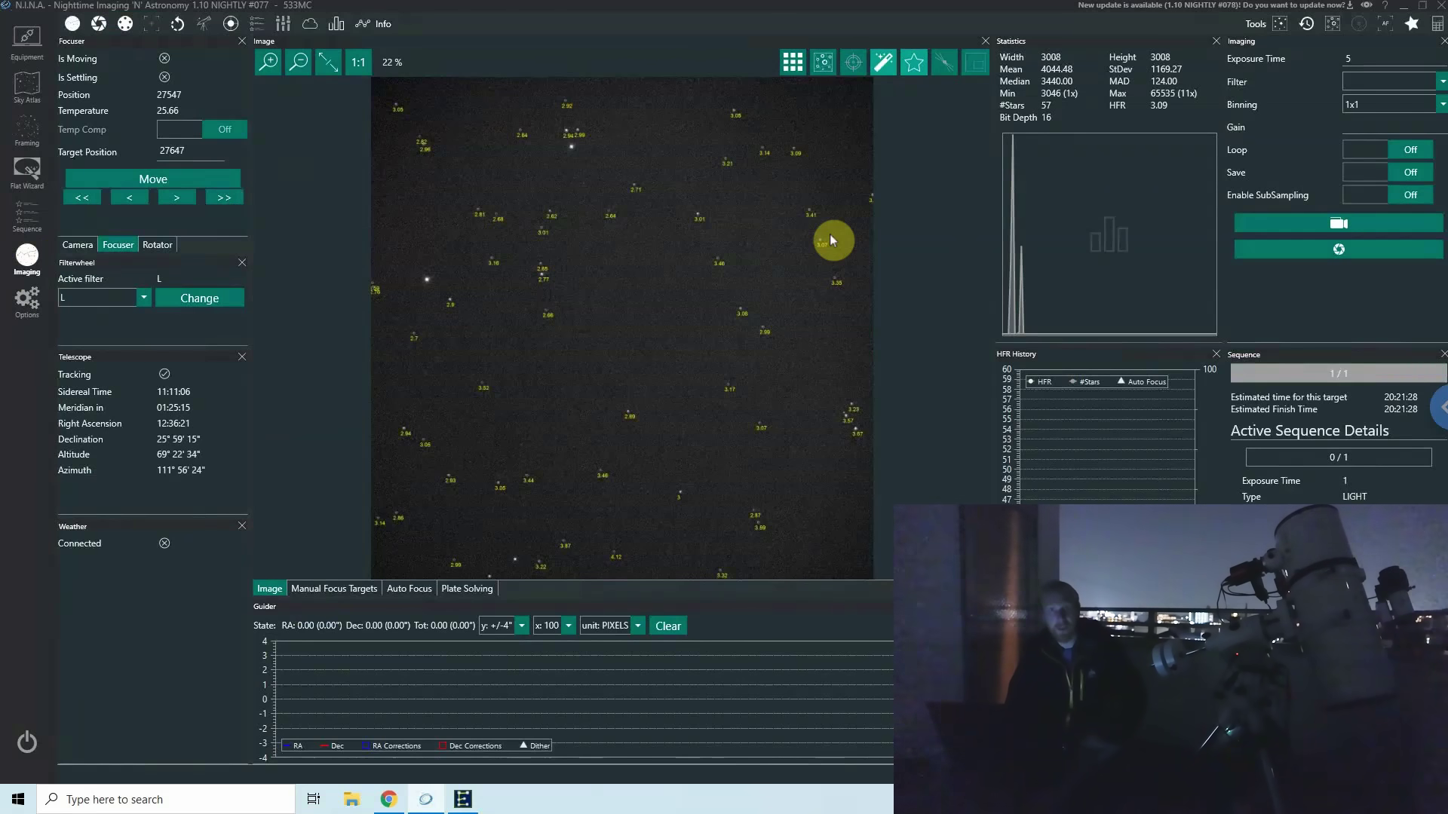
{"action": "left_click", "coordinate": [131, 201]}
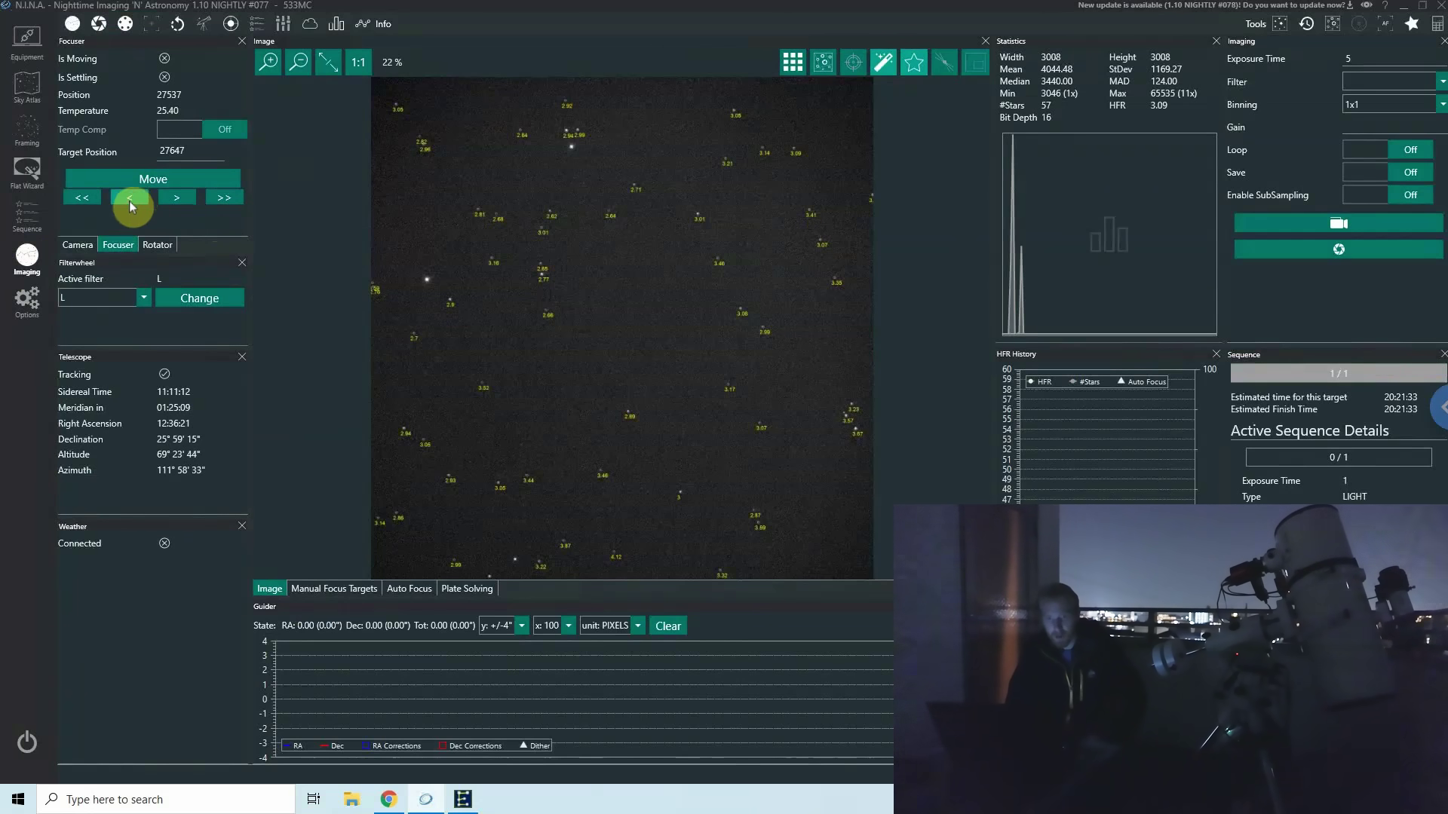
{"action": "left_click", "coordinate": [129, 201]}
{"action": "left_click", "coordinate": [128, 199]}
{"action": "left_click", "coordinate": [128, 200]}
{"action": "left_click", "coordinate": [128, 200]}
{"action": "left_click", "coordinate": [128, 200]}
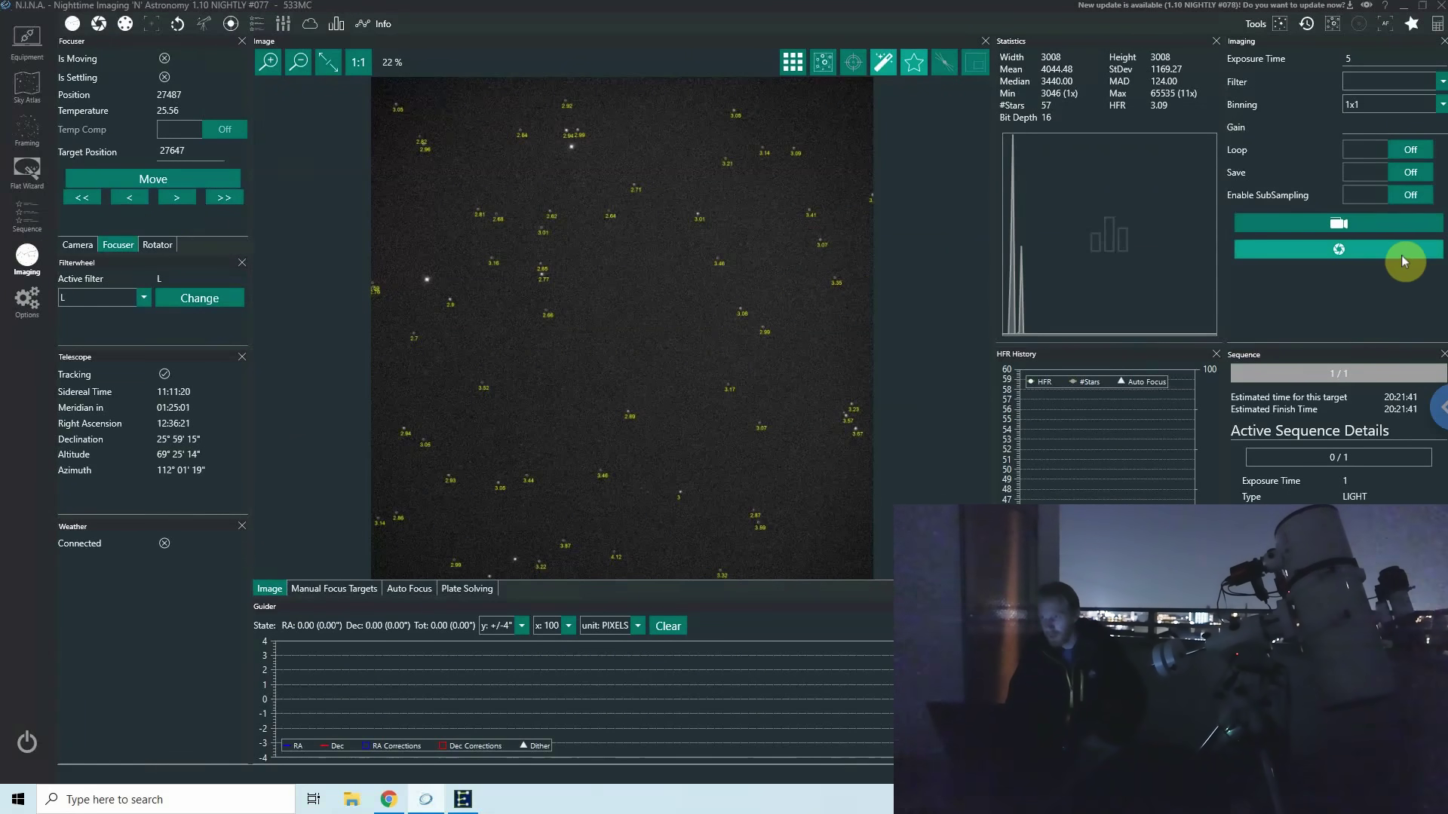
Capture a test frame at 27487 (69 stars, HFR 2.78) and zoom in and back out
{"action": "left_click", "coordinate": [1377, 257]}
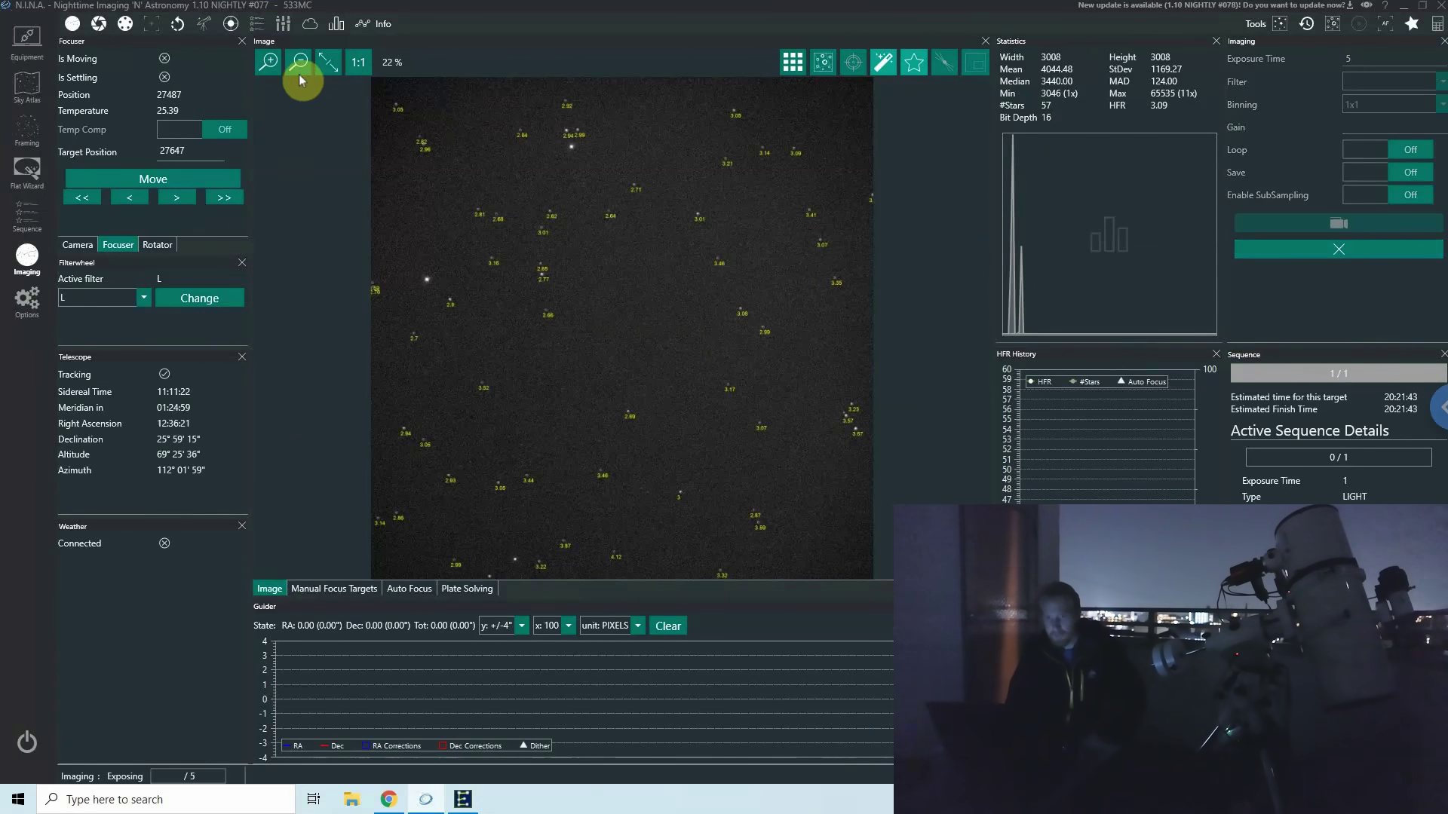
{"action": "left_click", "coordinate": [270, 63]}
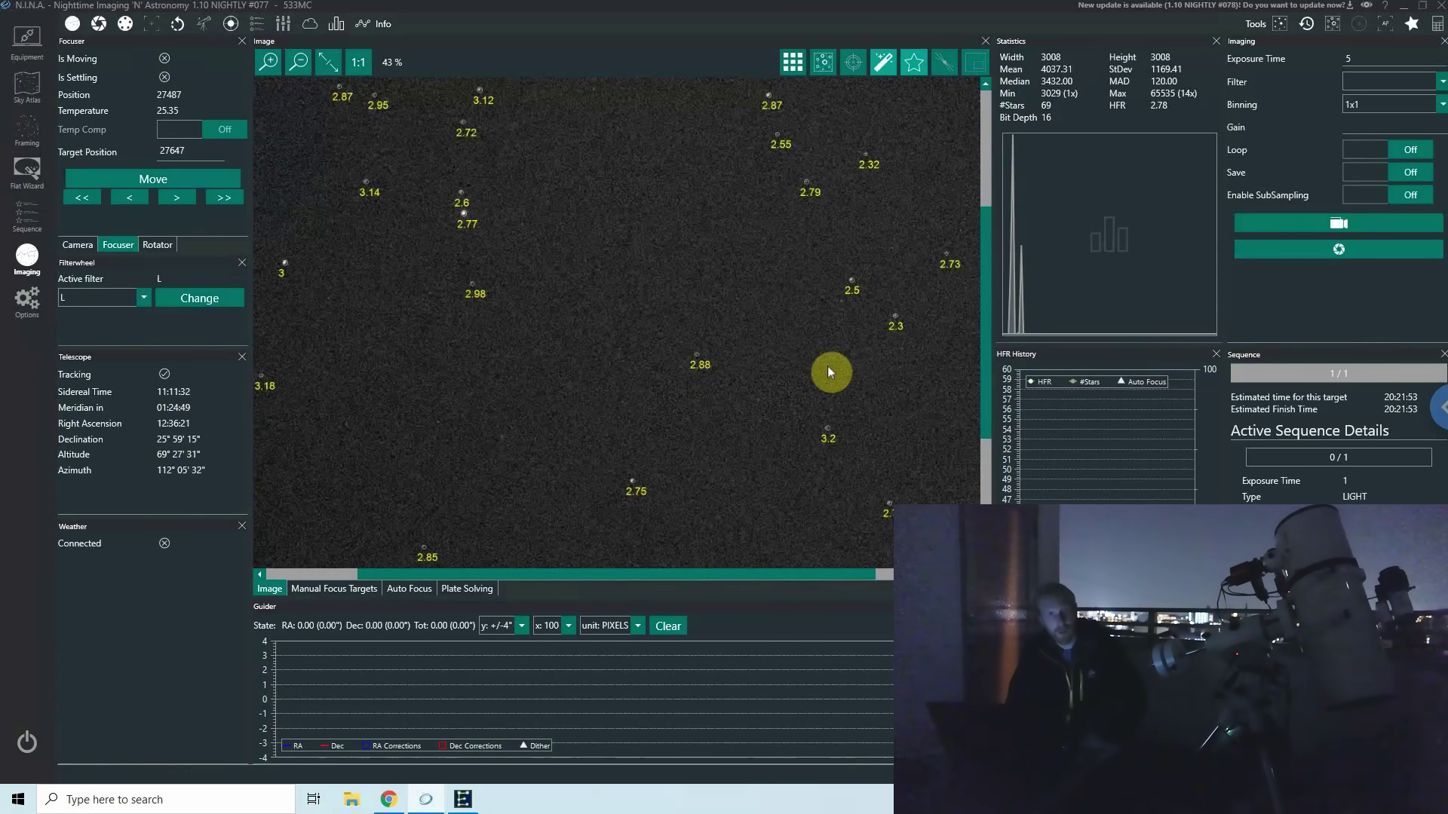
{"action": "left_click", "coordinate": [297, 68]}
{"action": "left_click", "coordinate": [298, 68]}
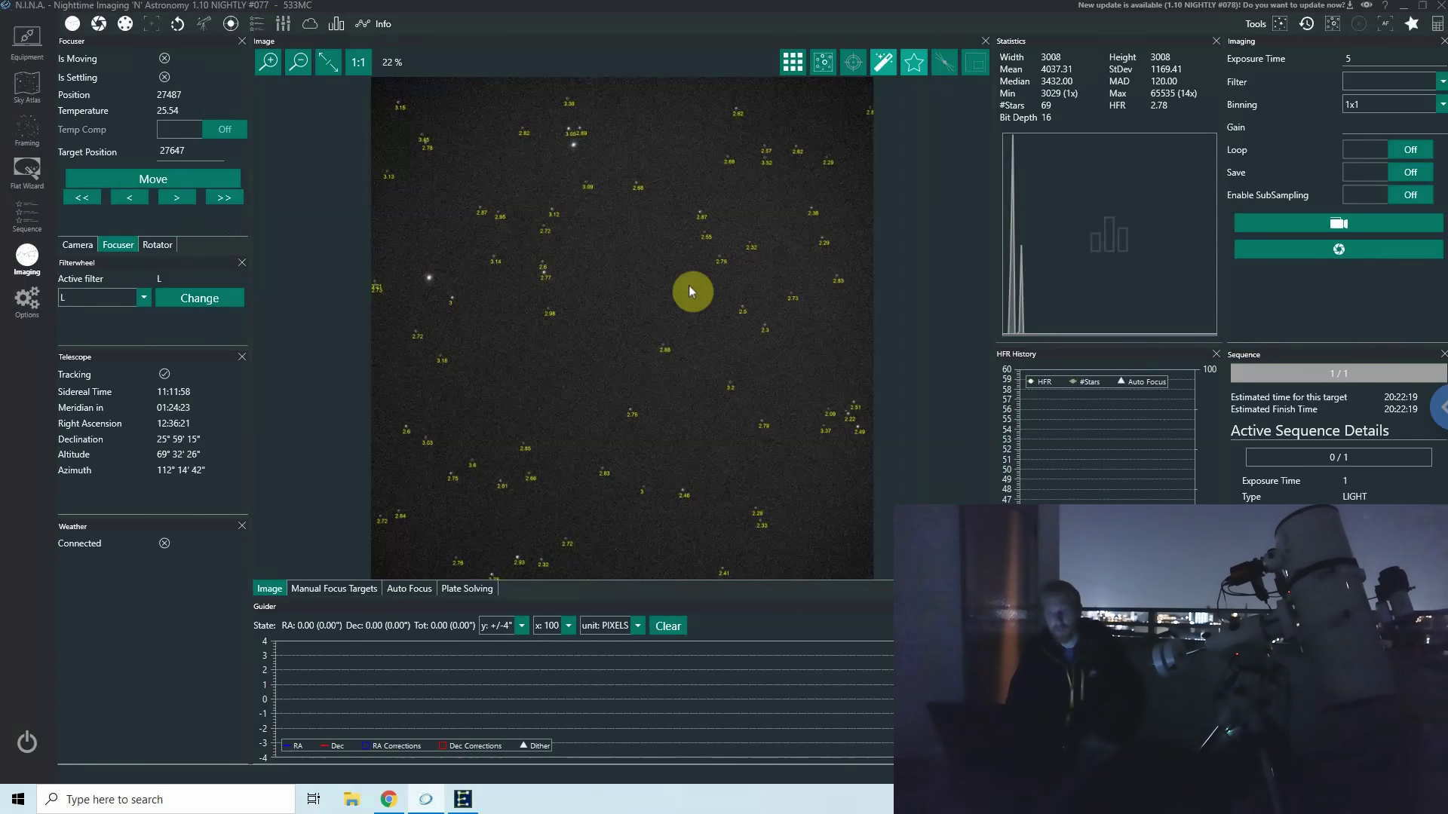
Move the focuser out two large steps to 27687 and capture a test exposure
{"action": "left_click", "coordinate": [226, 199]}
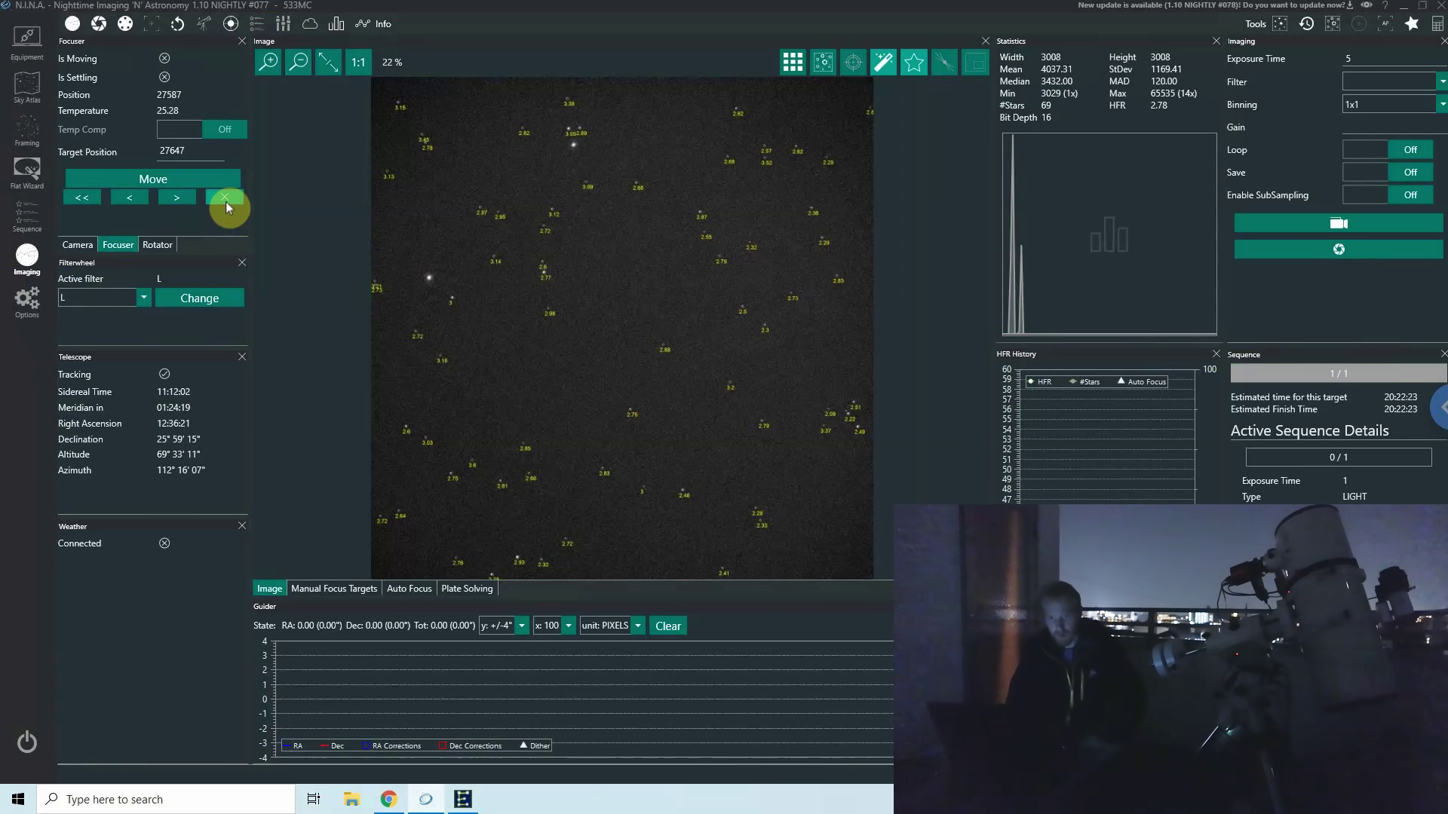
{"action": "left_click", "coordinate": [225, 199]}
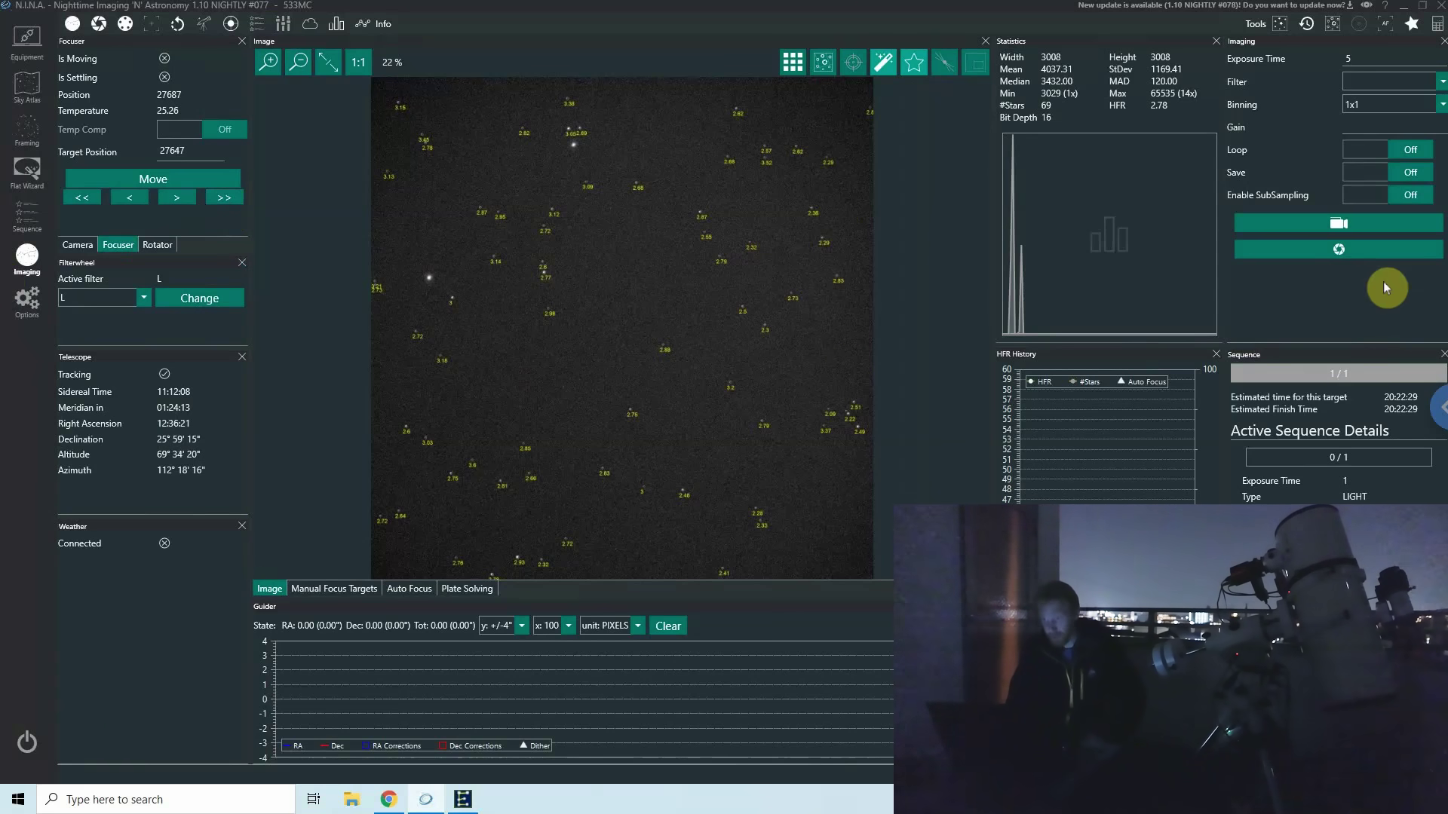
{"action": "left_click", "coordinate": [1329, 251]}
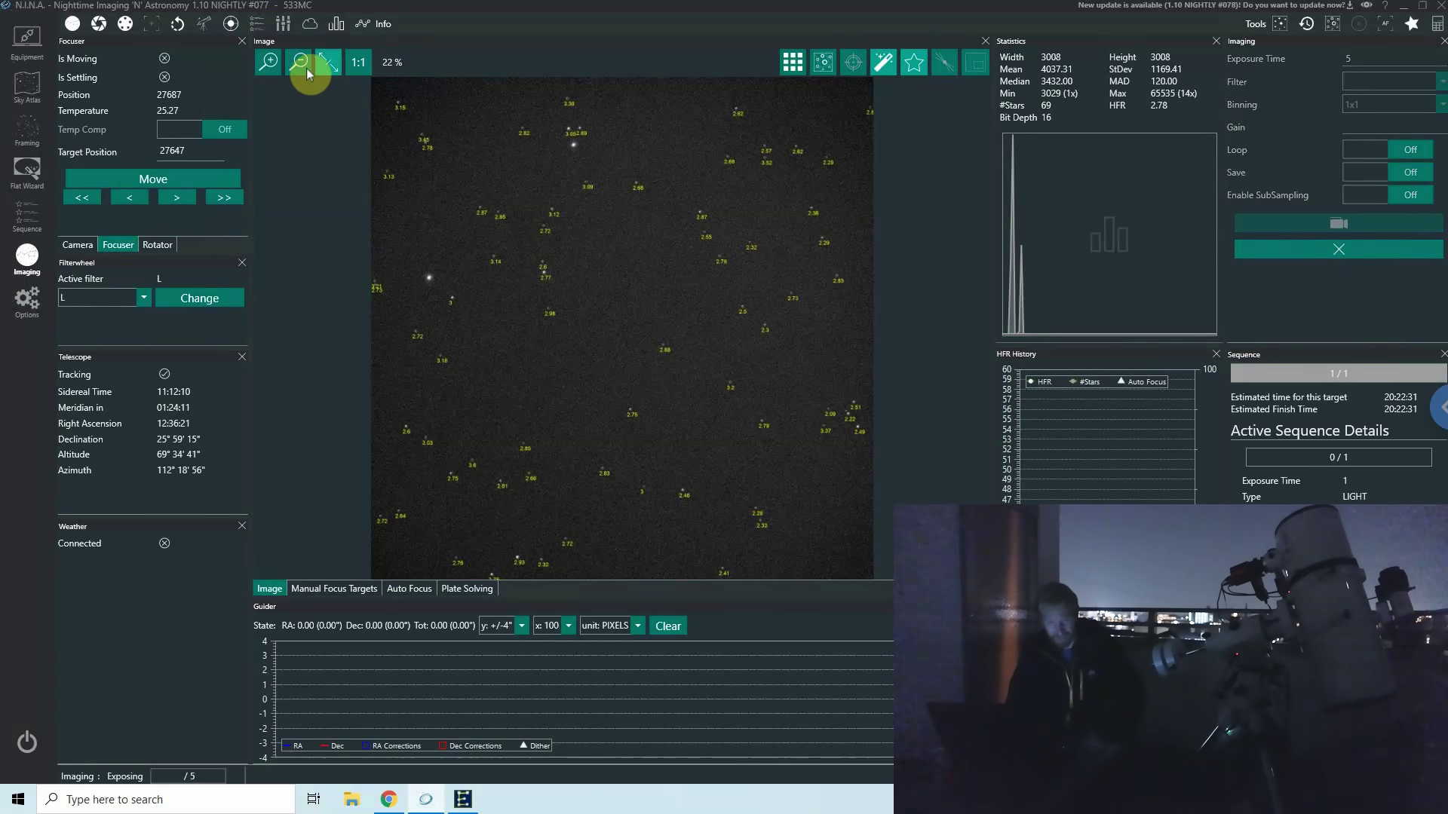
Zoom into the defocused frame to inspect the bloated stars (HFR 7.89), then back to full view
{"action": "left_click", "coordinate": [270, 62]}
{"action": "left_click", "coordinate": [270, 63]}
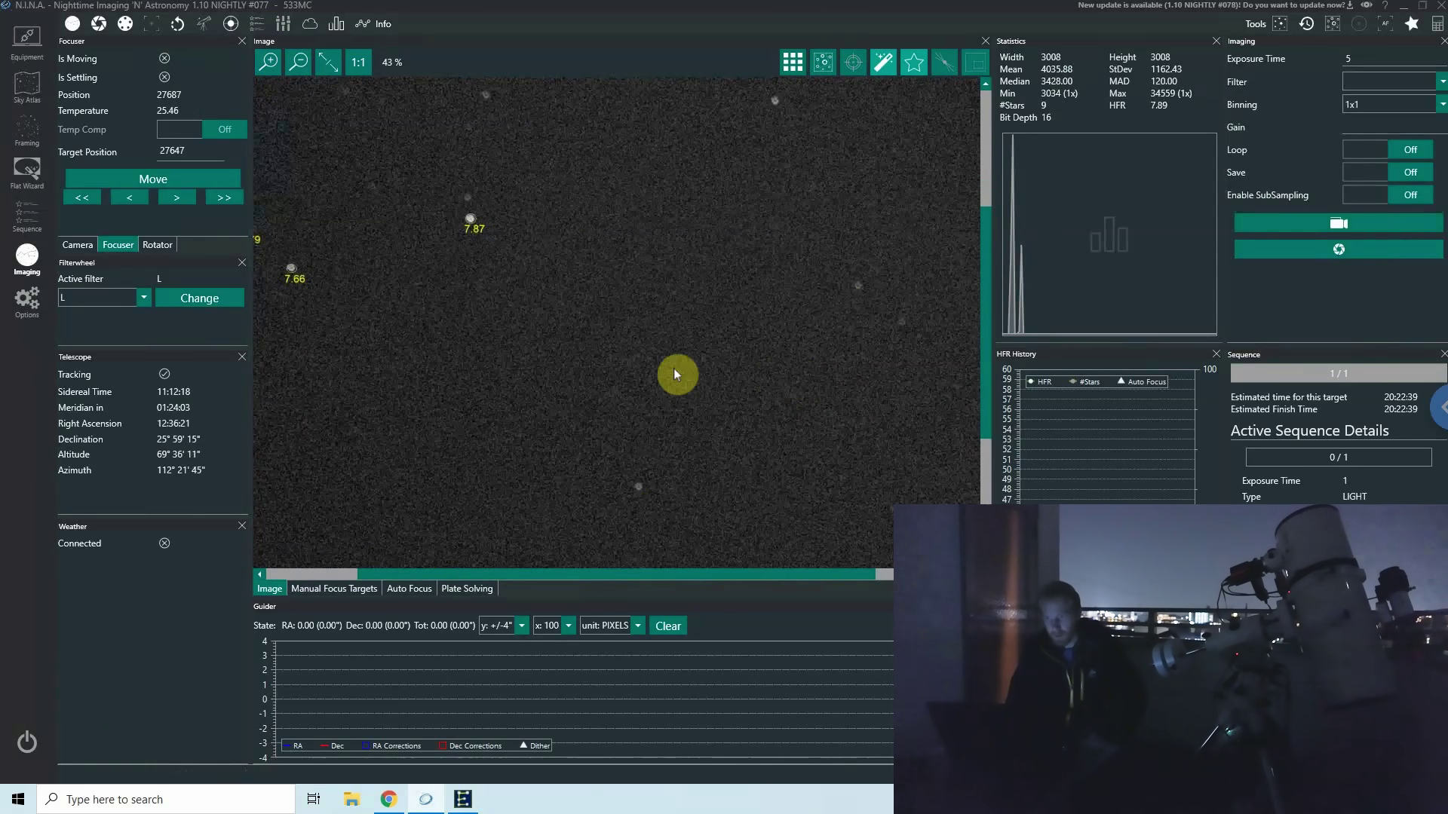
{"action": "left_click", "coordinate": [307, 66]}
{"action": "left_click", "coordinate": [307, 65]}
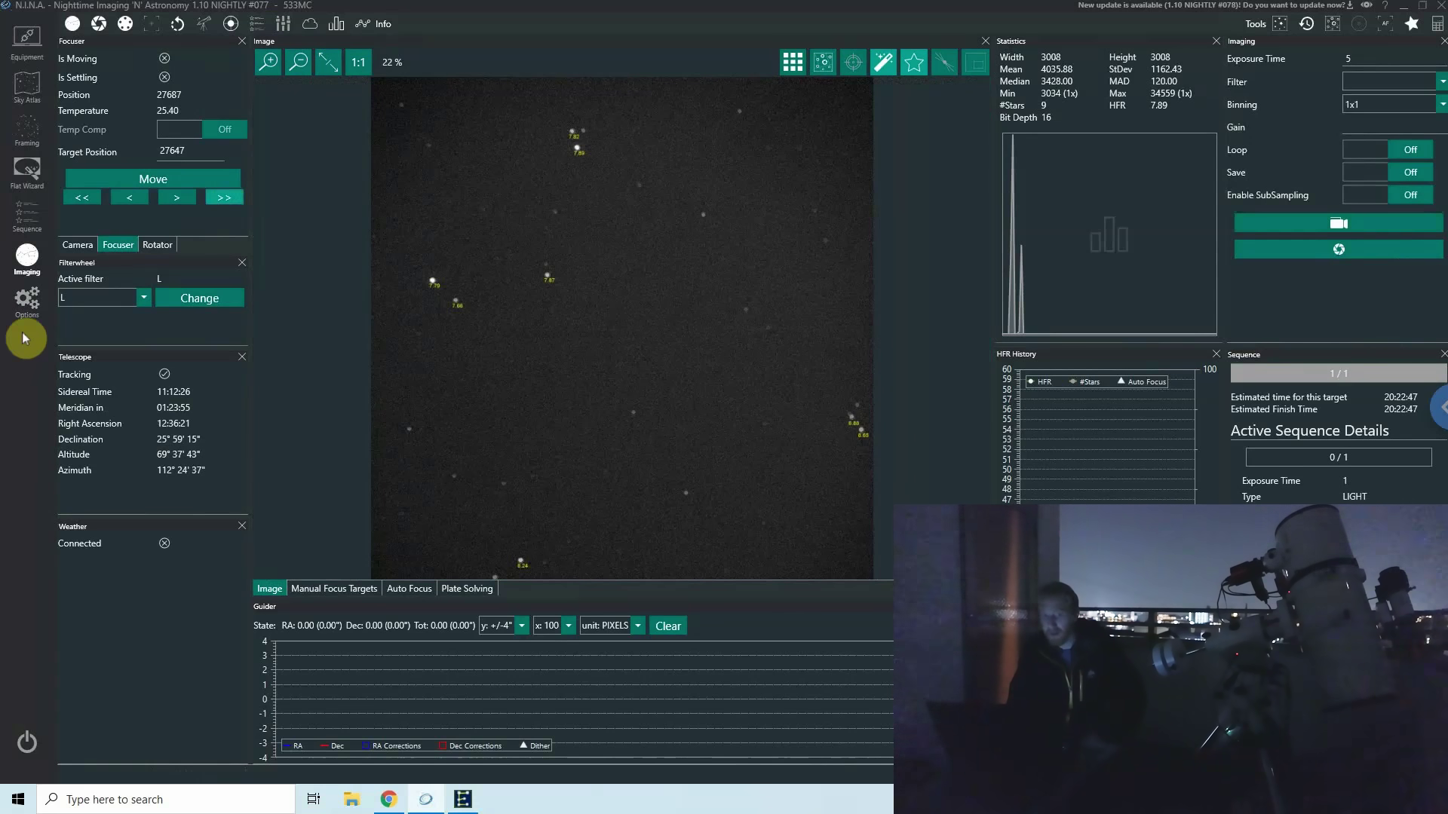
Briefly check the Equipment advanced autofocus settings, then go back to Imaging
{"action": "left_click", "coordinate": [26, 303]}
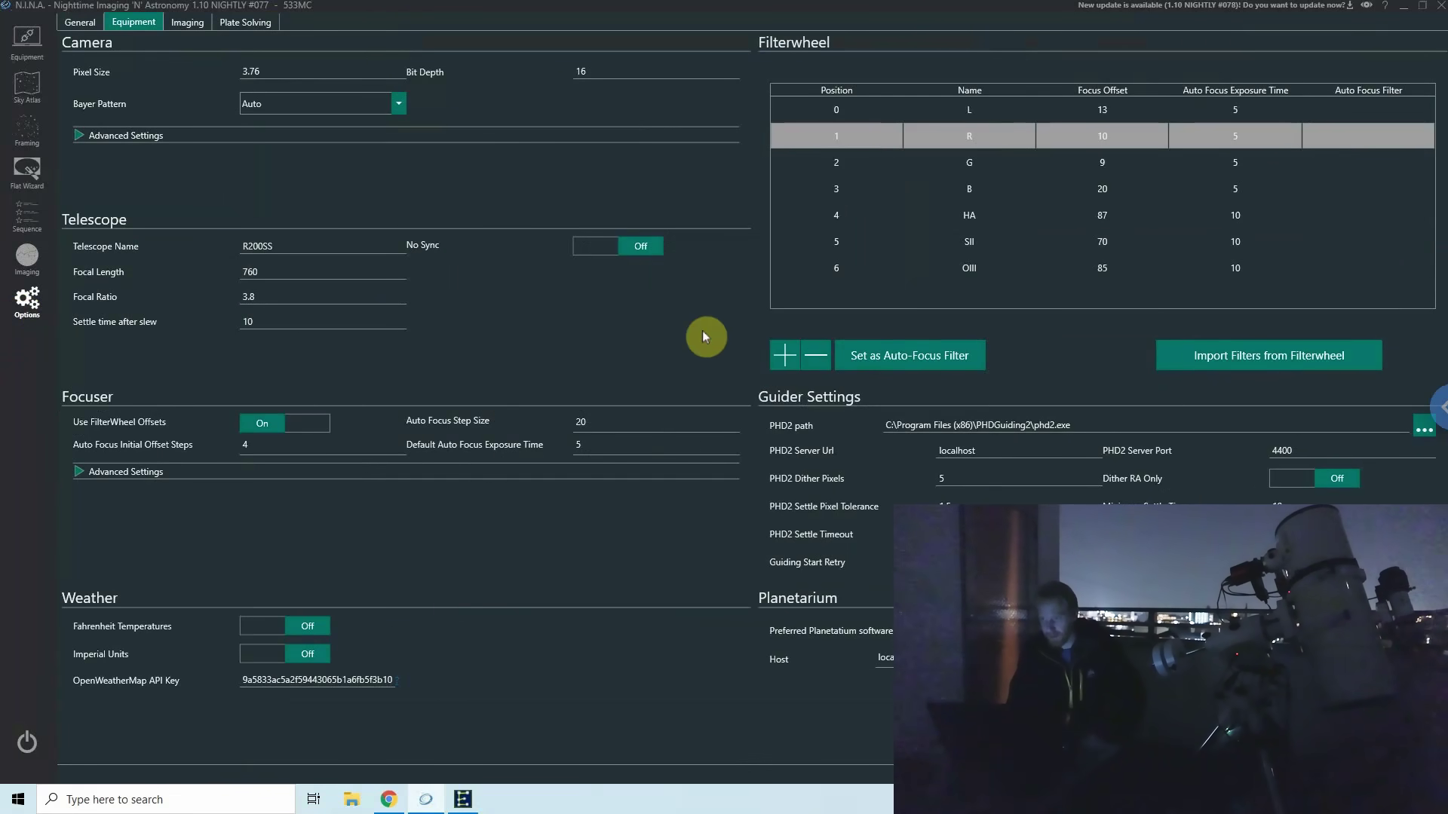
{"action": "left_click", "coordinate": [94, 474]}
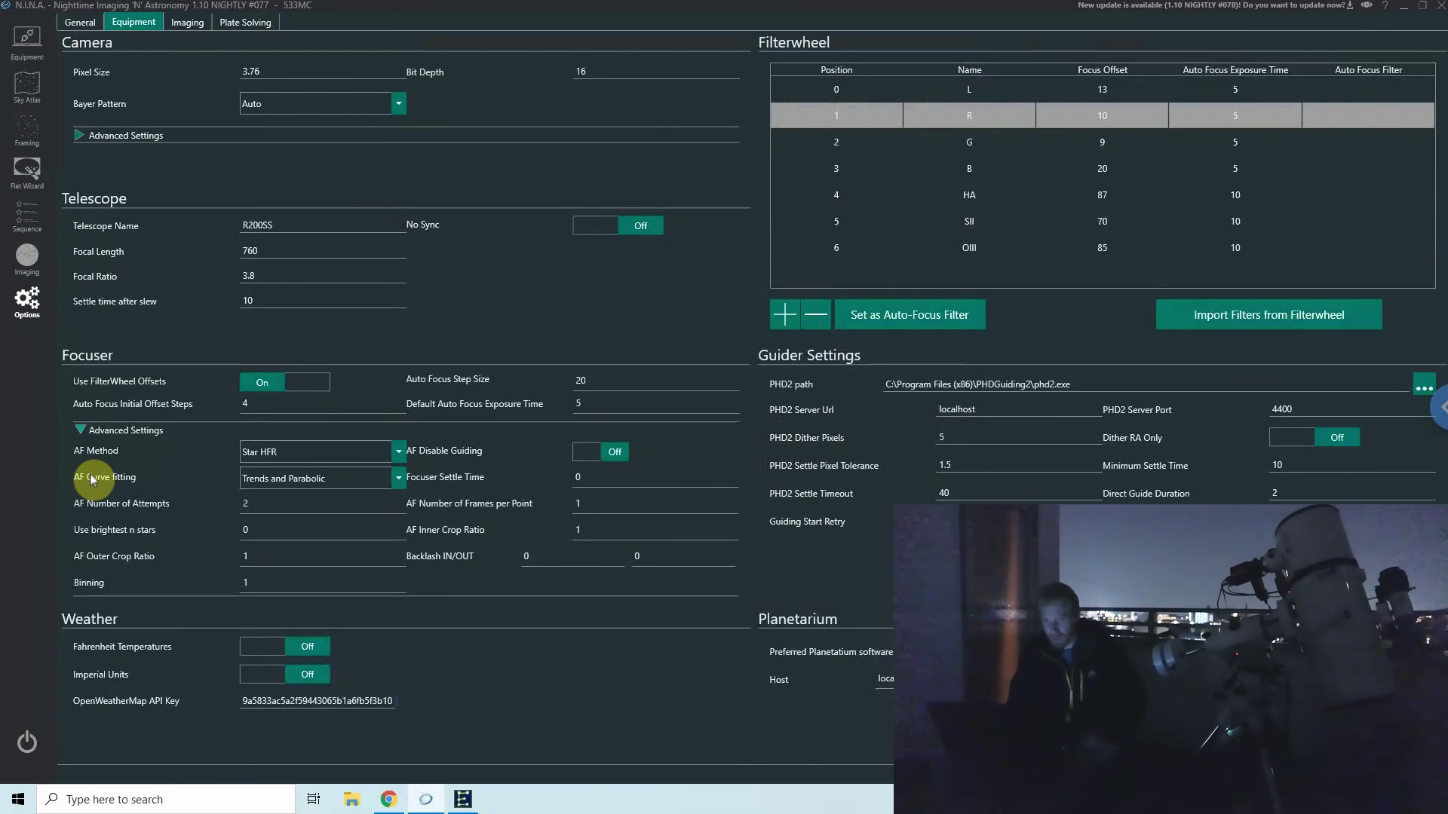
{"action": "left_click", "coordinate": [101, 429]}
{"action": "left_click", "coordinate": [37, 259]}
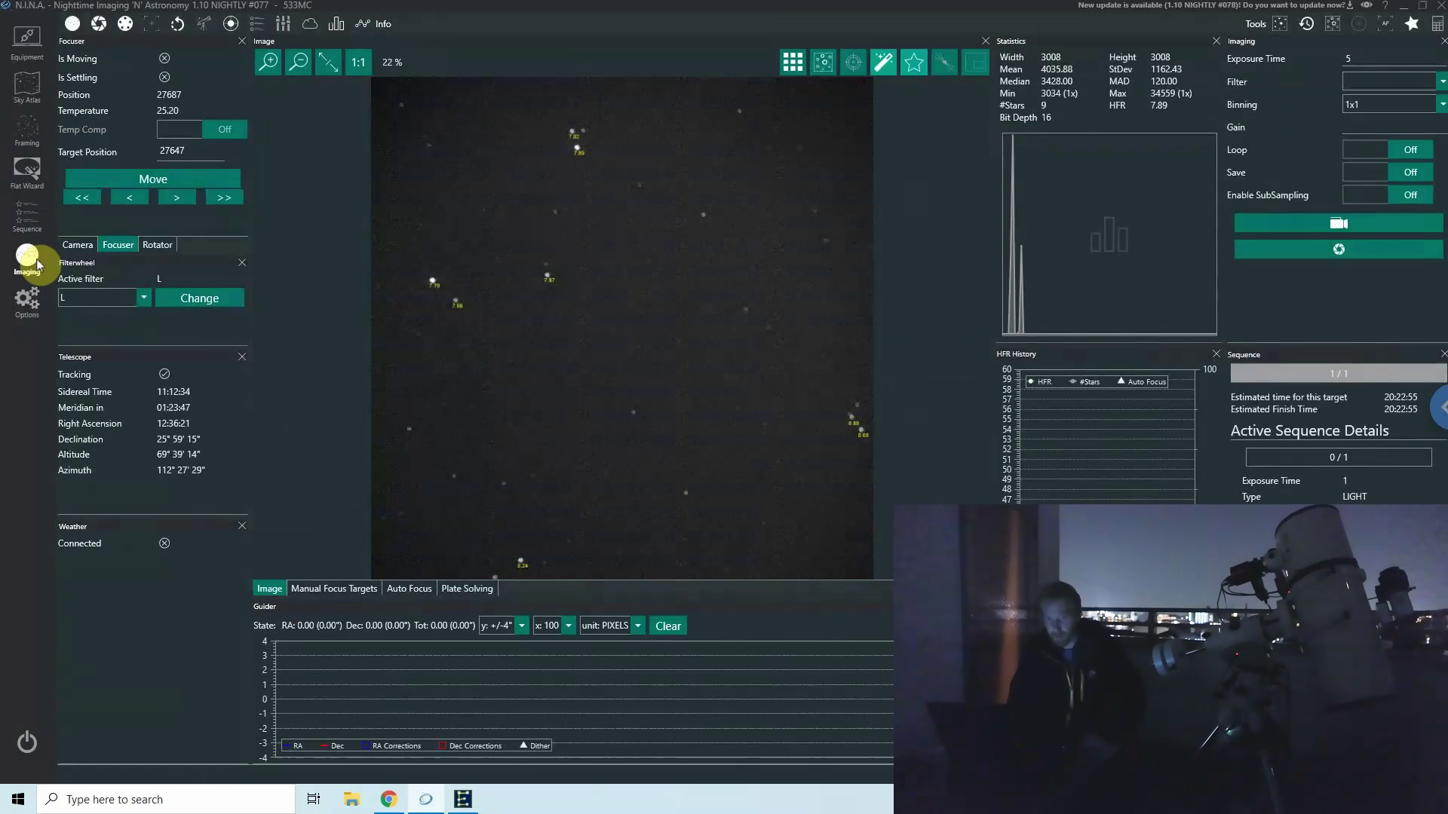
Run autofocus from the Auto Focus chart, settling the focuser at 27433 with HFR 2.71
{"action": "left_click", "coordinate": [411, 588]}
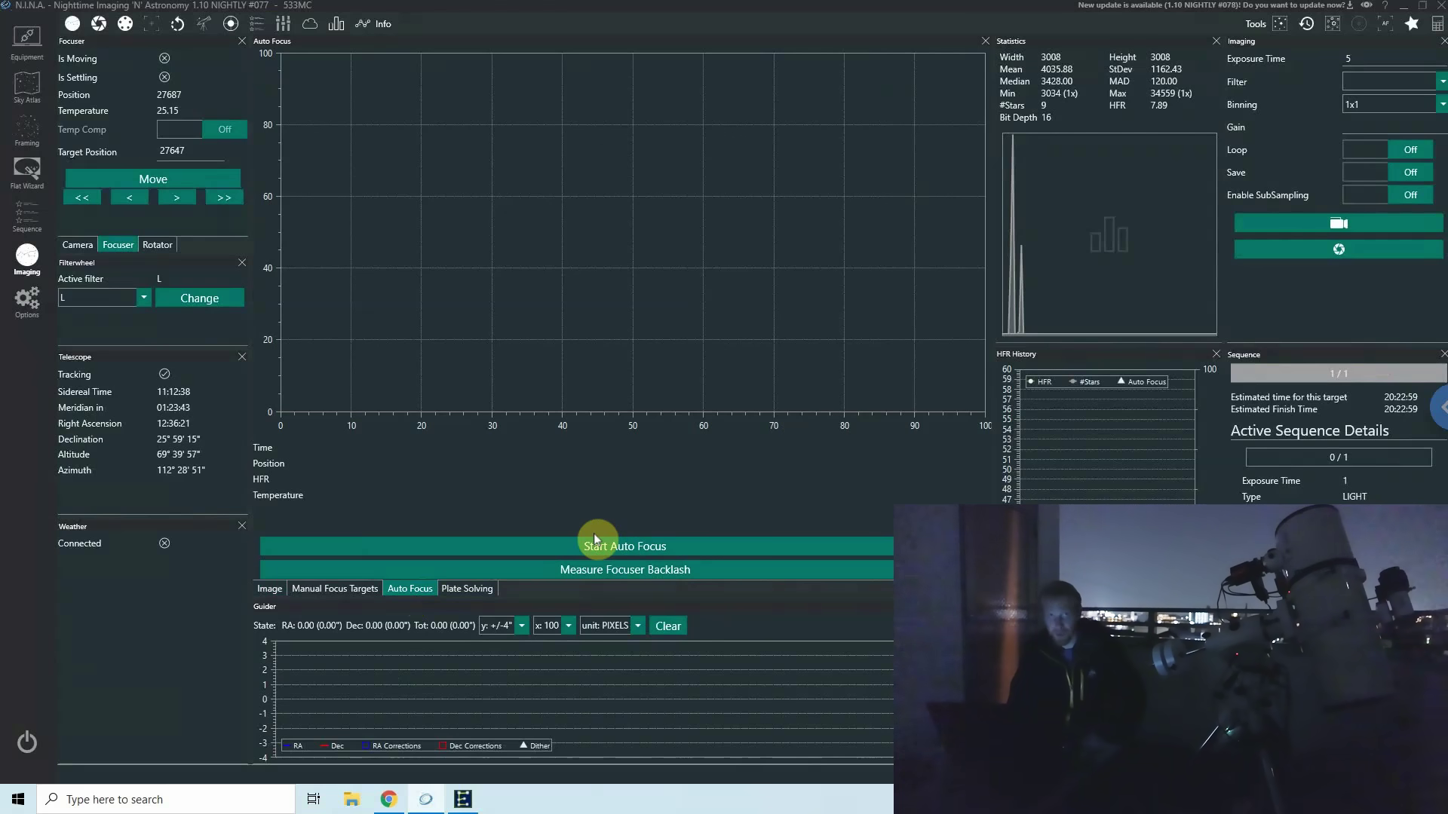
{"action": "double_click", "coordinate": [1359, 59]}
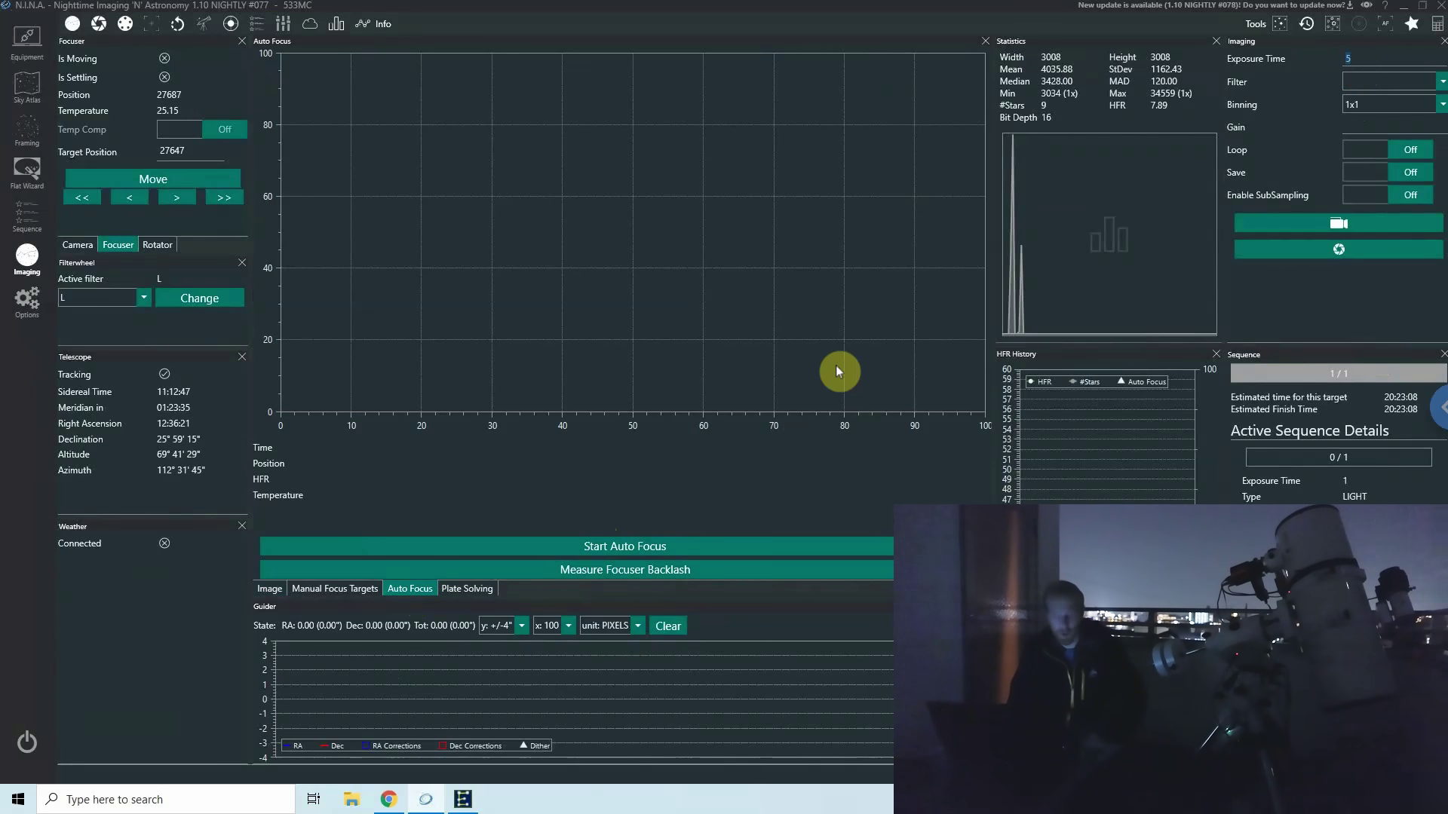
{"action": "left_click", "coordinate": [601, 547]}
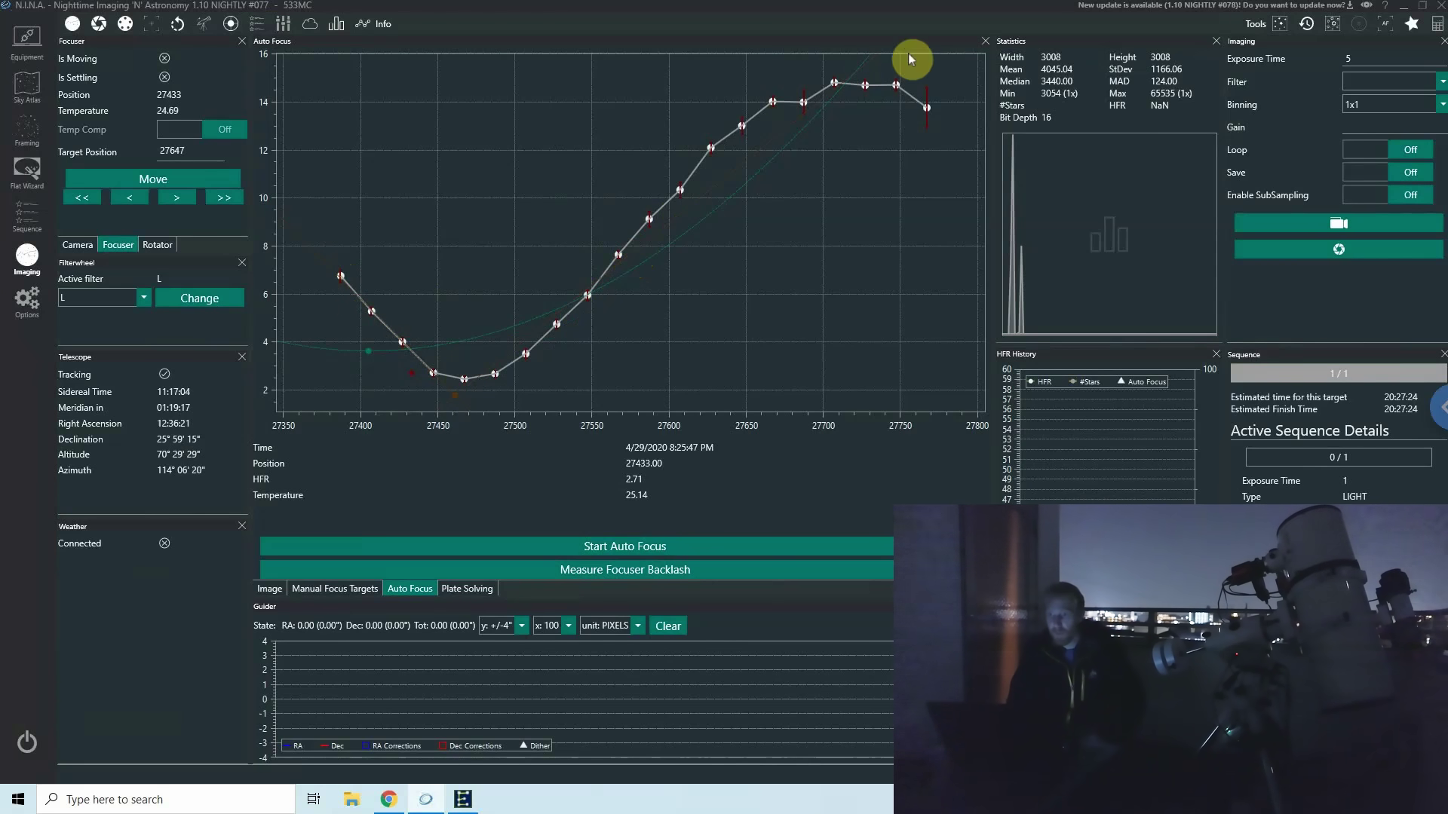
Leave the autofocus curve and show Equipment options with step size 20 and initial offset 4
{"action": "left_click", "coordinate": [764, 55]}
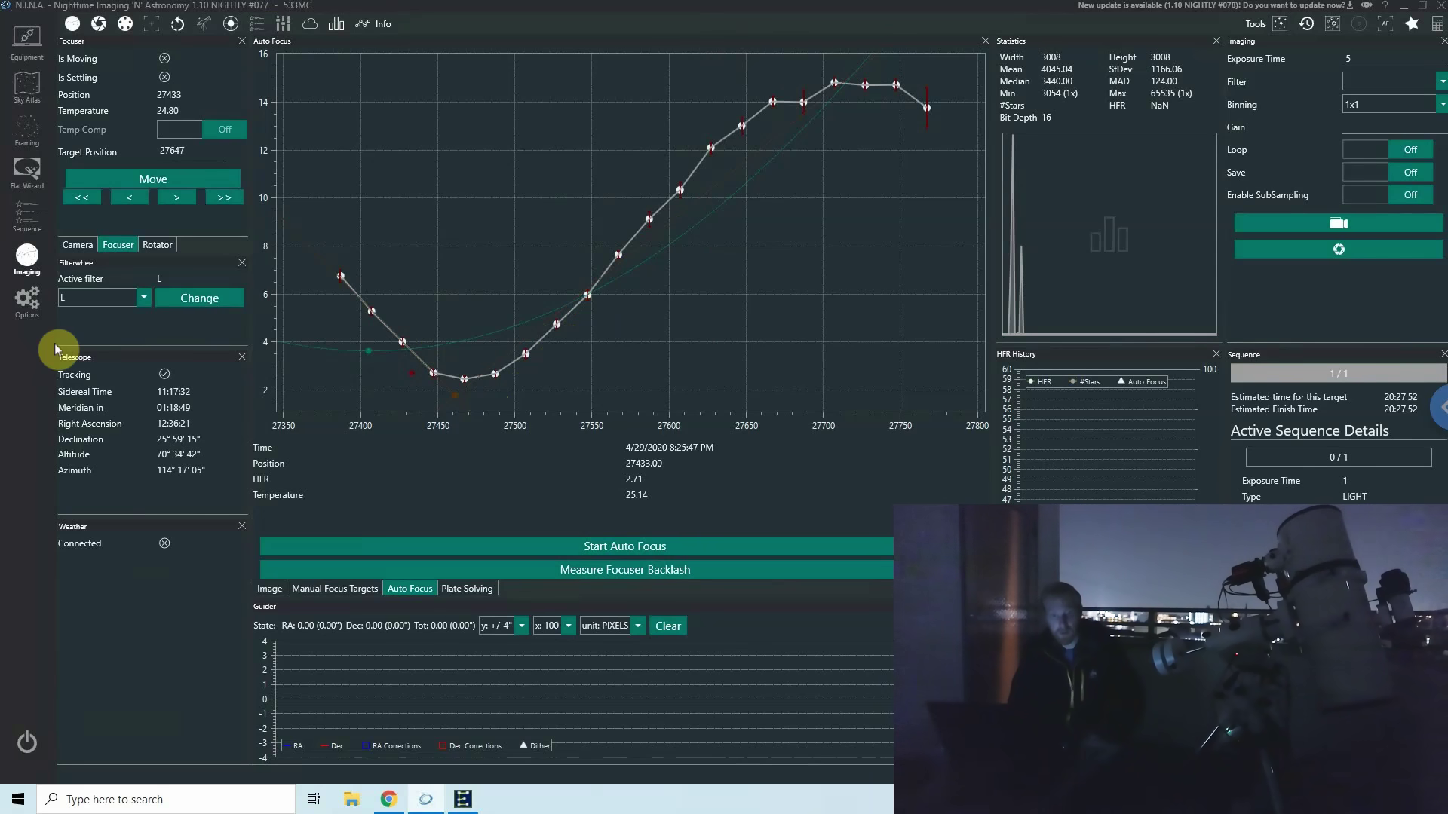
{"action": "left_click", "coordinate": [37, 305]}
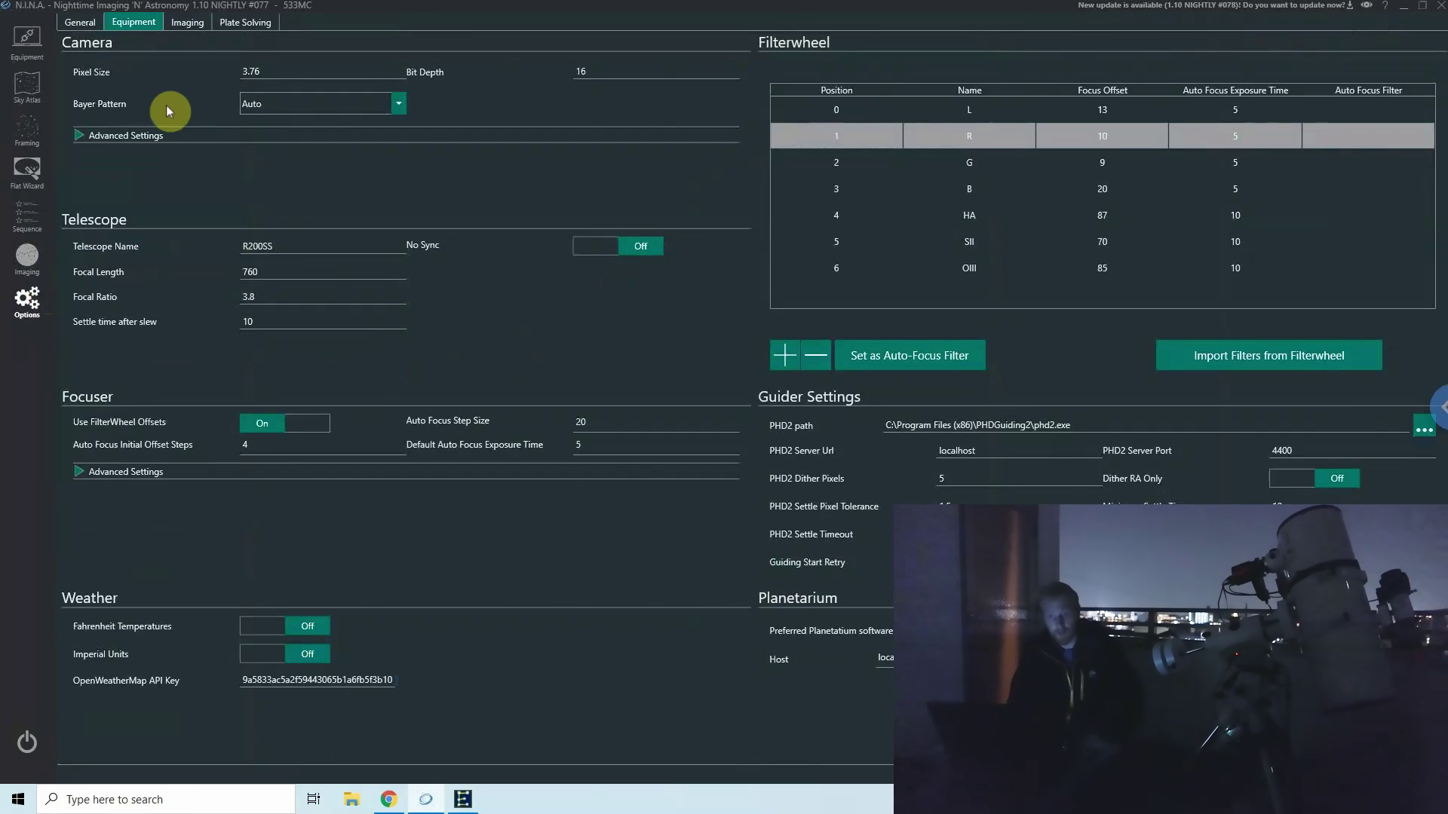
Enter 100 for both focuser Backlash IN and Backlash OUT in the advanced settings
{"action": "left_click", "coordinate": [129, 472]}
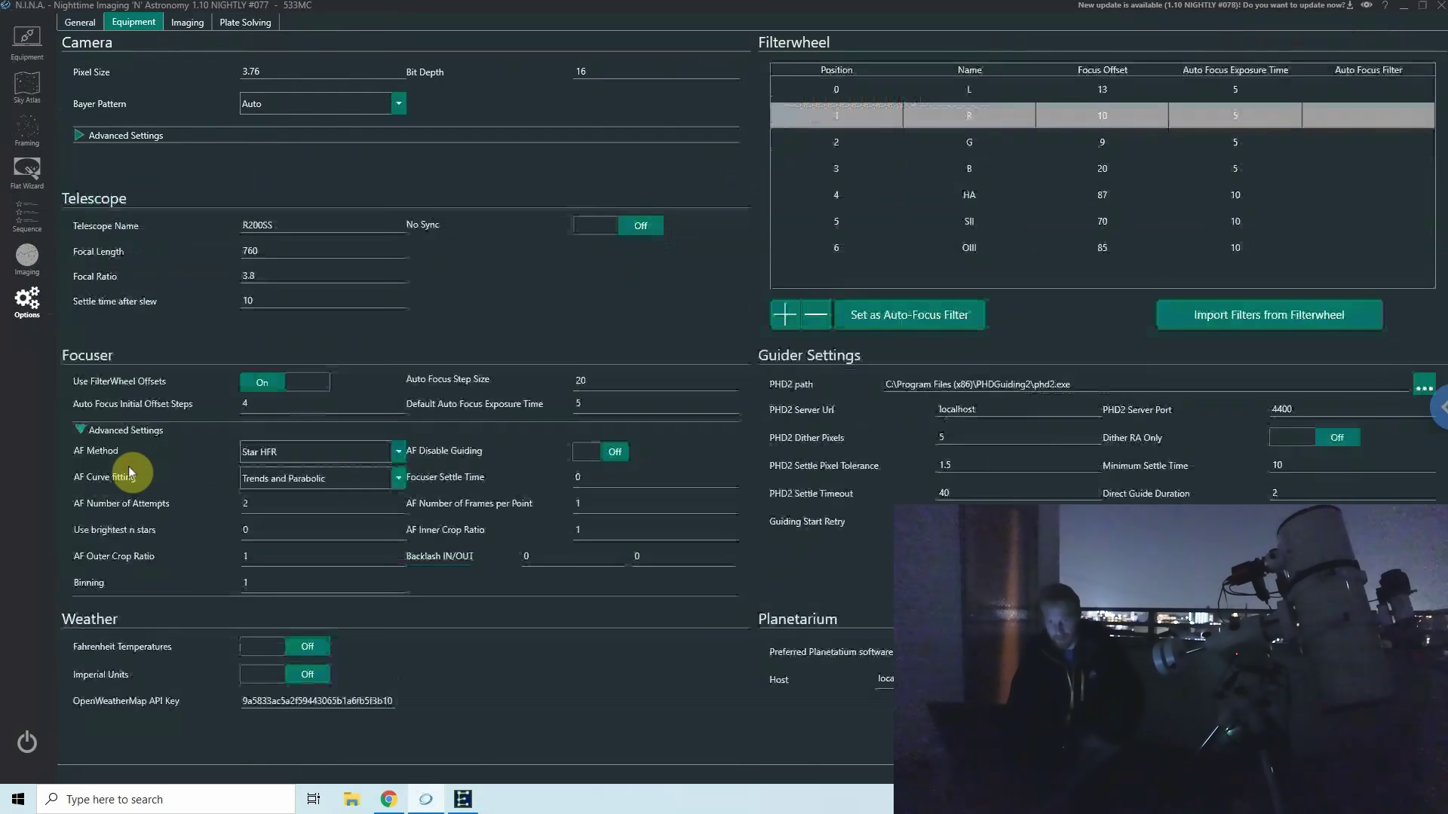
{"action": "double_click", "coordinate": [558, 554]}
{"action": "type", "text": "100"}
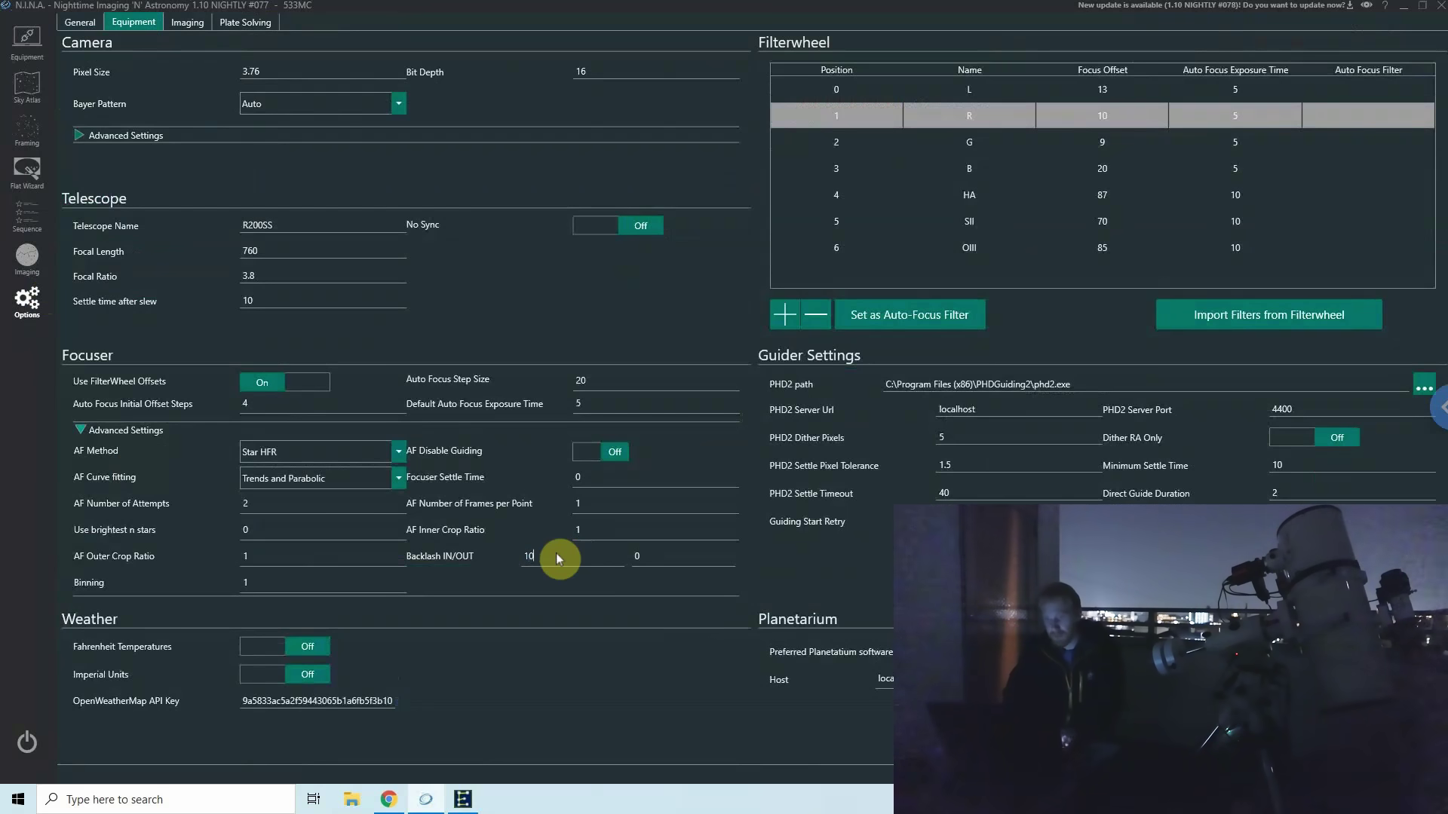
{"action": "double_click", "coordinate": [680, 555]}
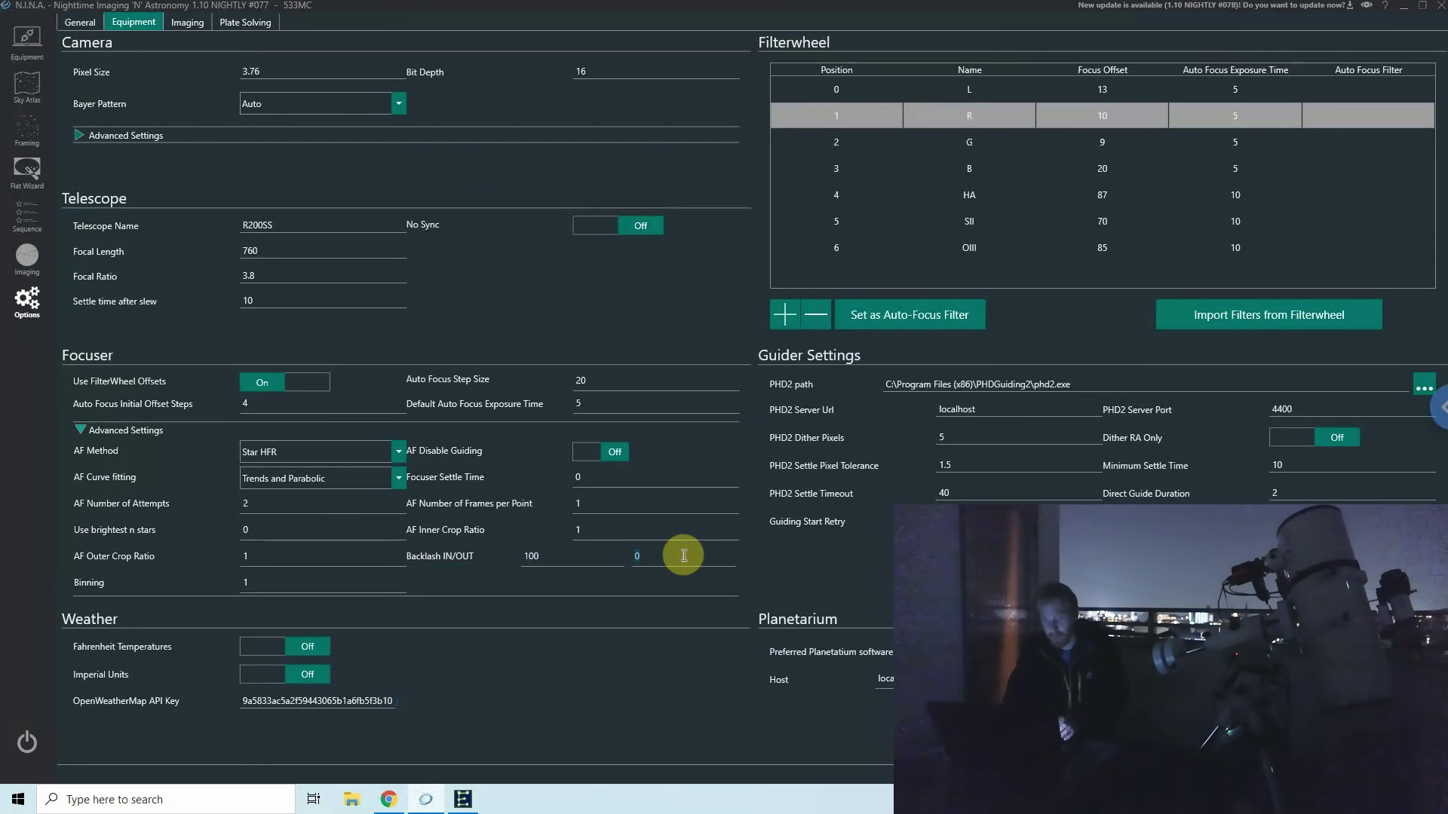
{"action": "type", "text": "100"}
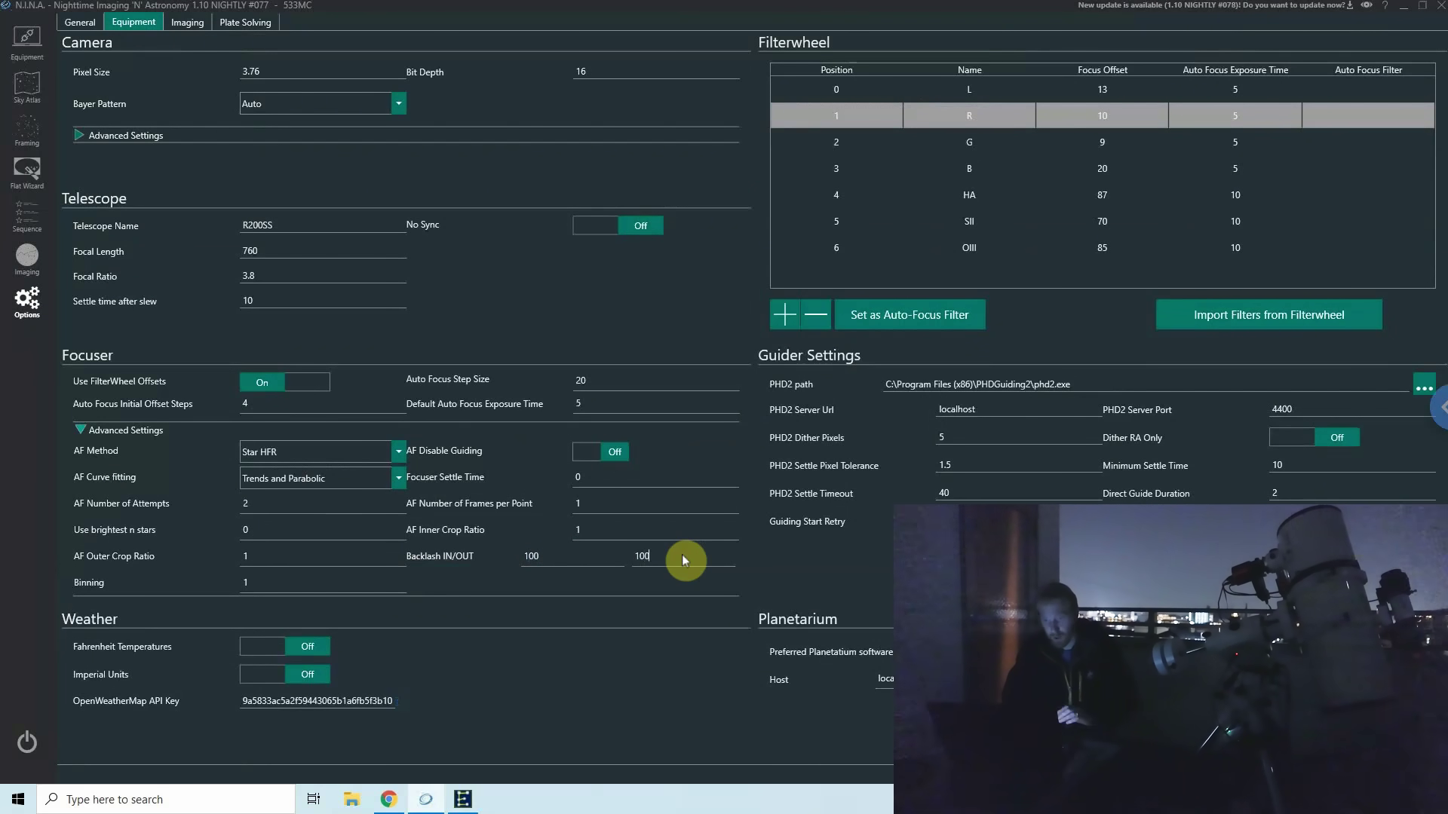
{"action": "left_click", "coordinate": [639, 535]}
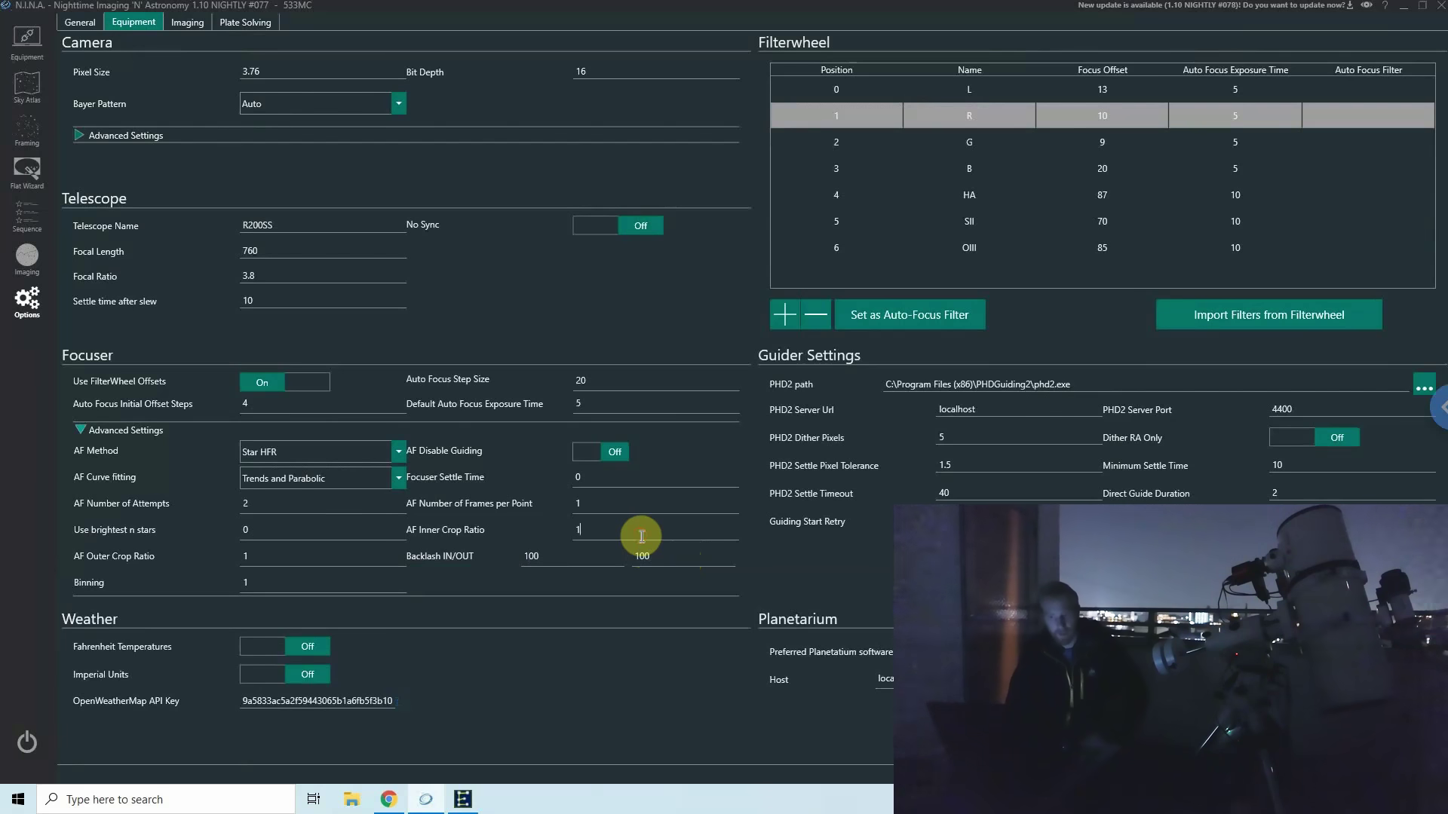
{"action": "left_click", "coordinate": [27, 268]}
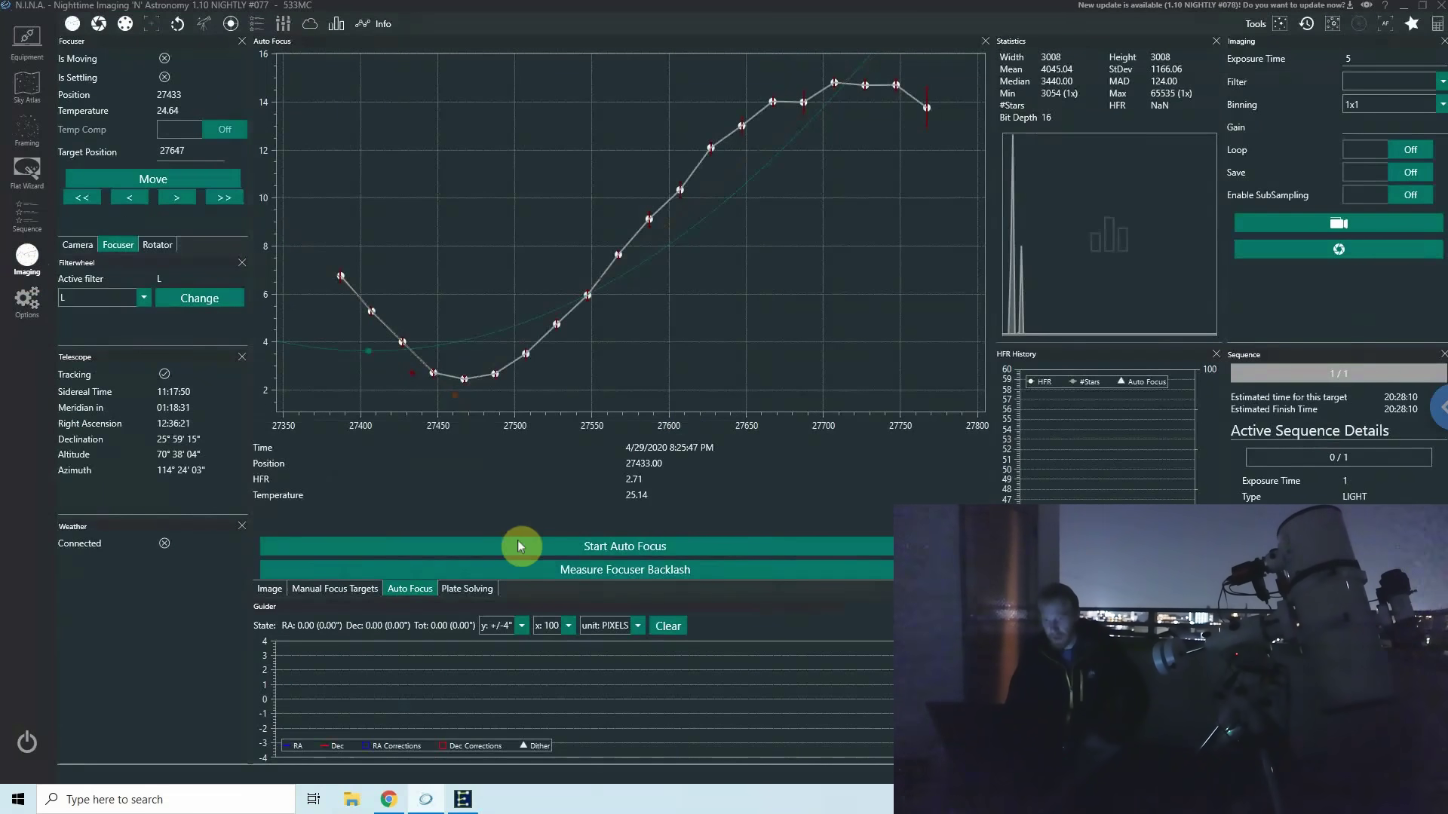
Rerun autofocus with backlash compensation, settling at 27546 with HFR 2.07
{"action": "left_click", "coordinate": [496, 548]}
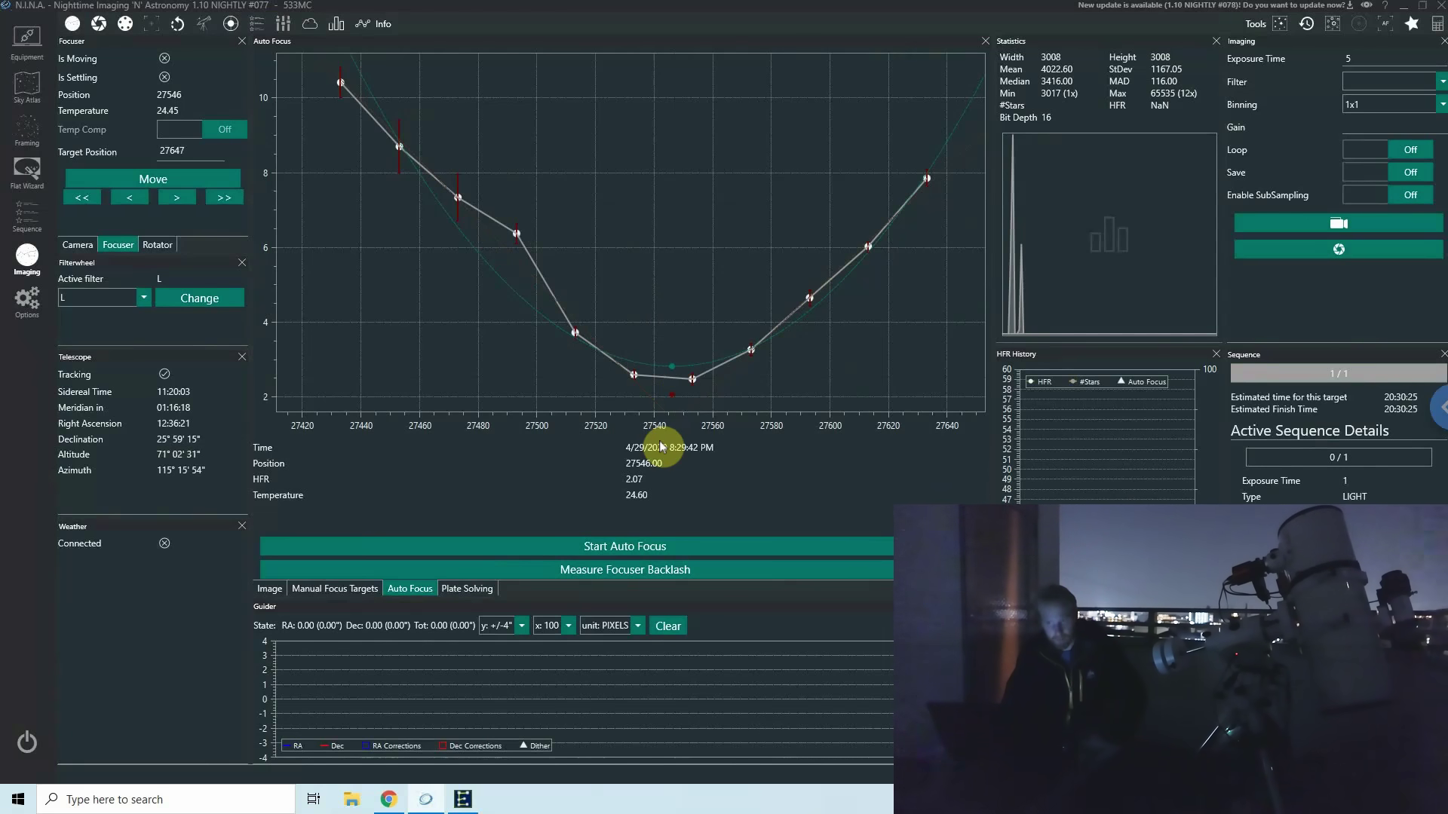
{"action": "left_click", "coordinate": [276, 594]}
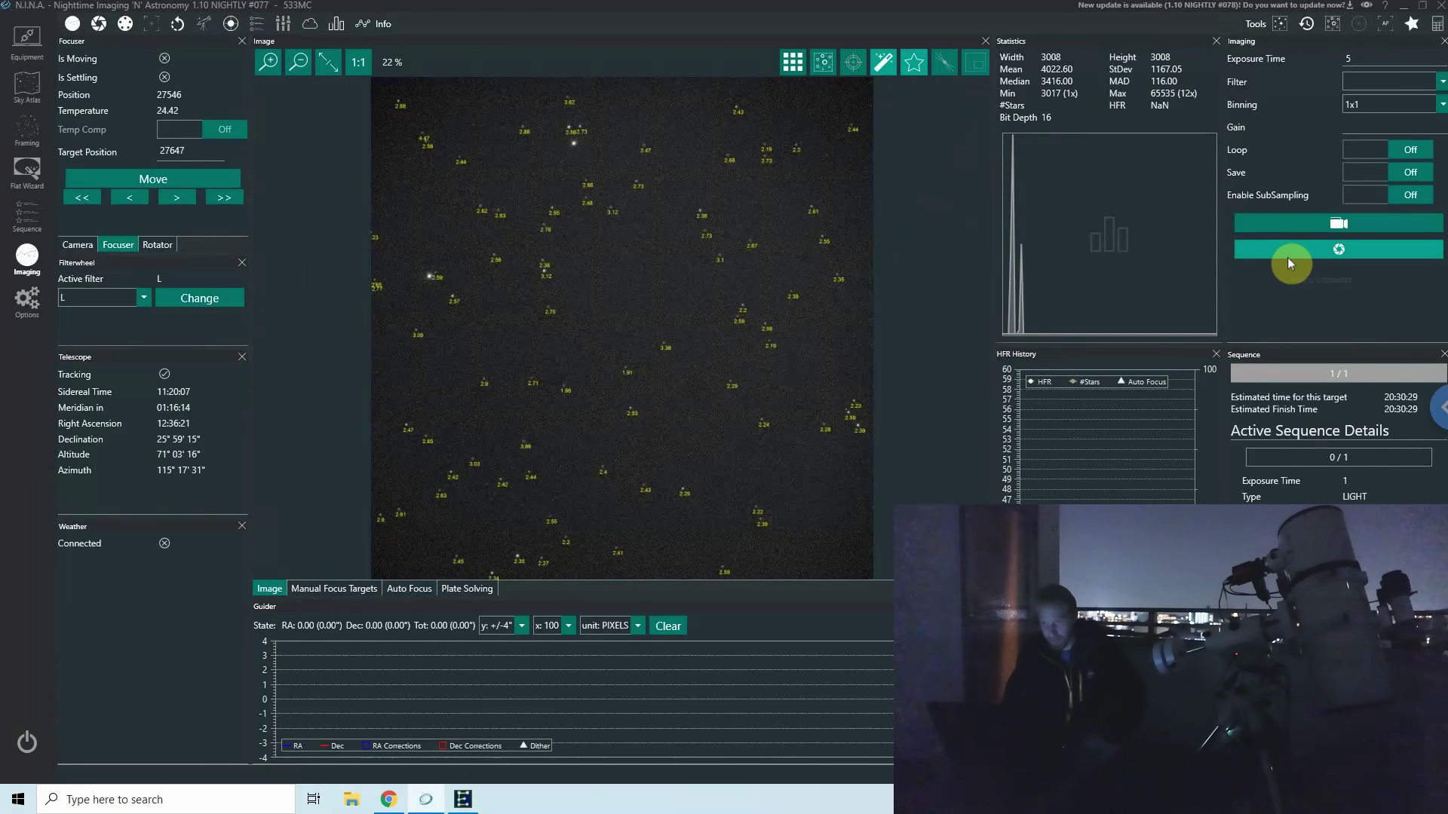
{"action": "left_click", "coordinate": [267, 62]}
{"action": "left_click", "coordinate": [268, 61]}
{"action": "left_click", "coordinate": [268, 62]}
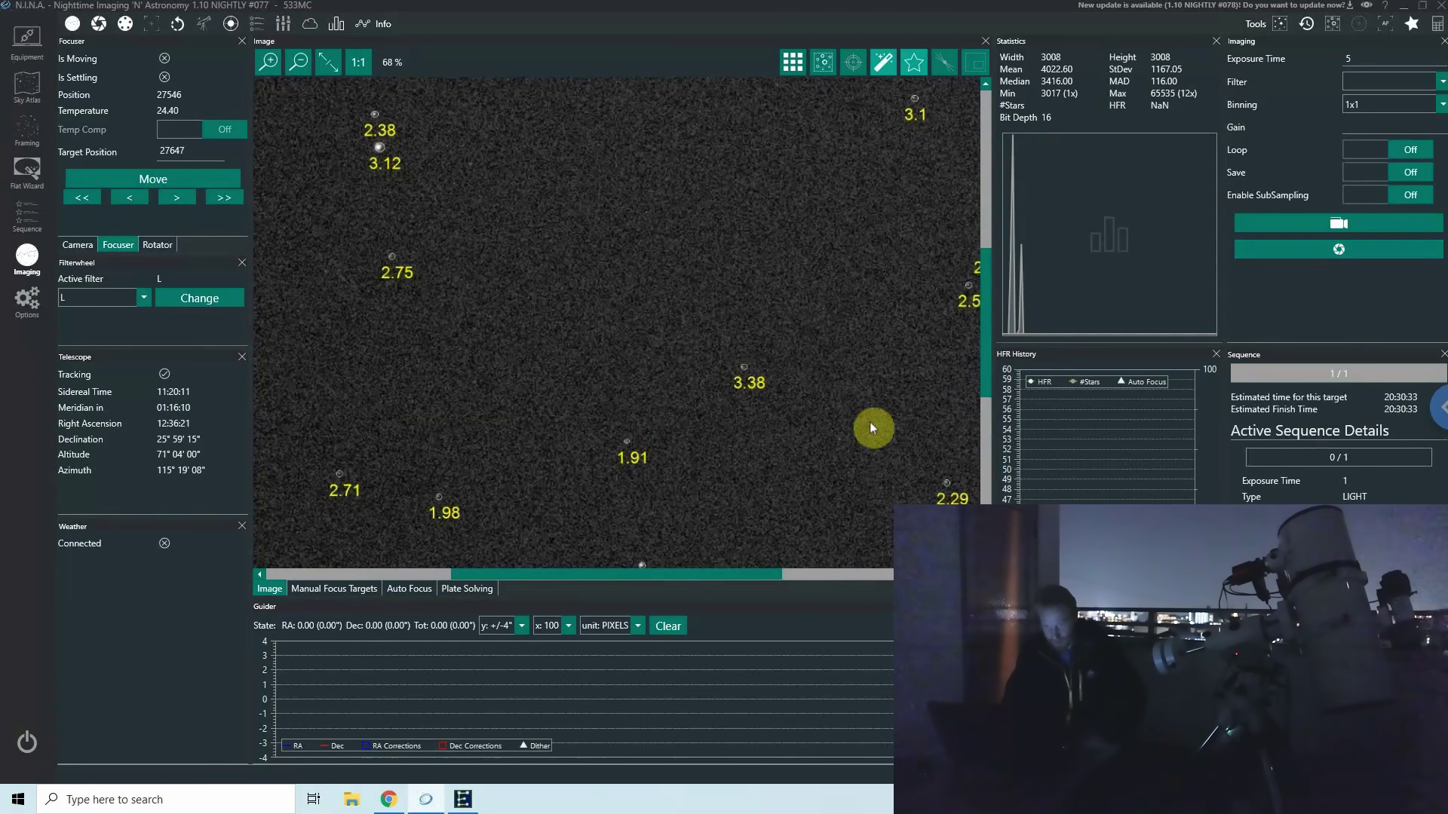
{"action": "left_click_drag", "start_coordinate": [990, 301], "coordinate": [1024, 98]}
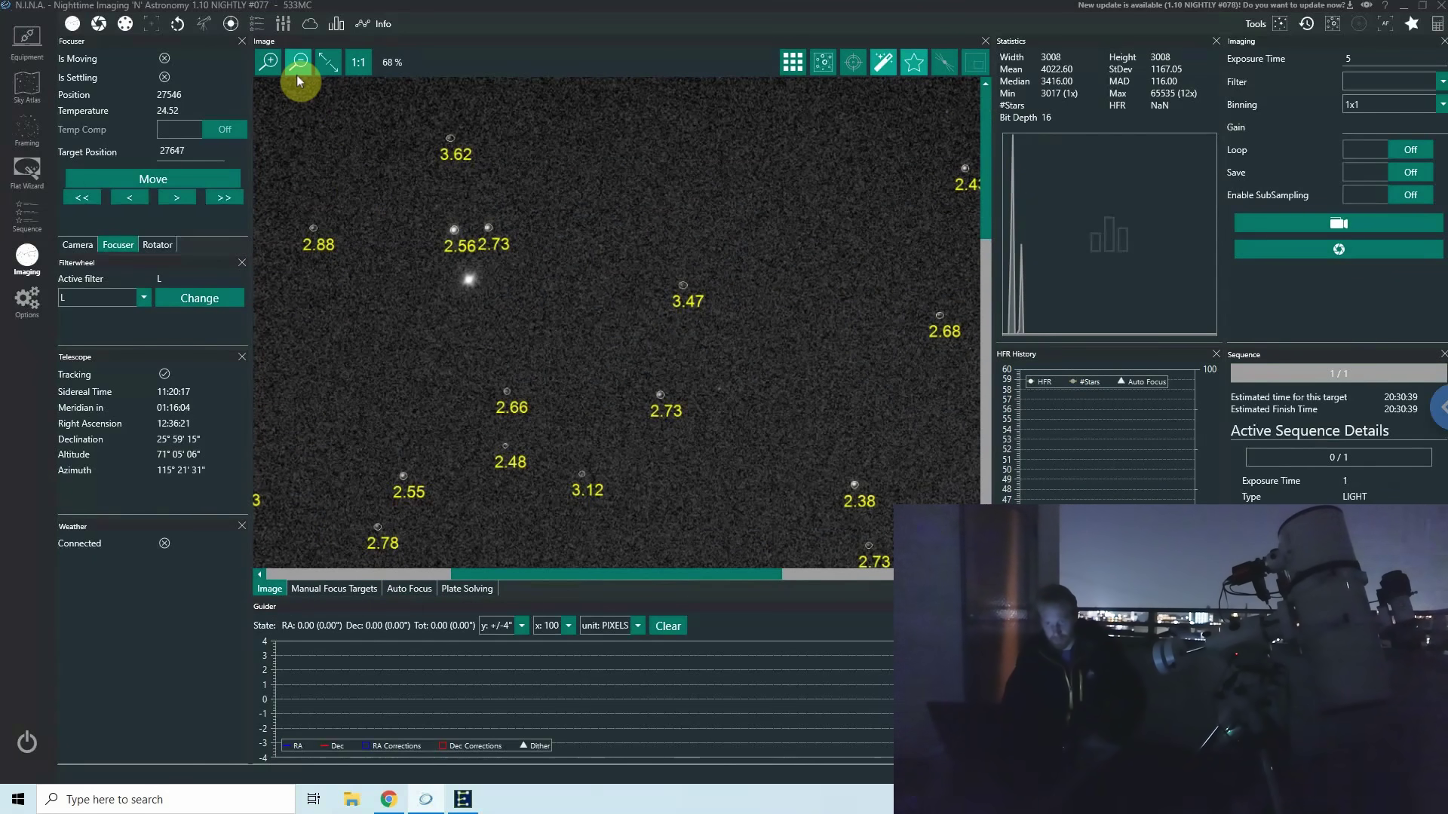
{"action": "left_click", "coordinate": [412, 593]}
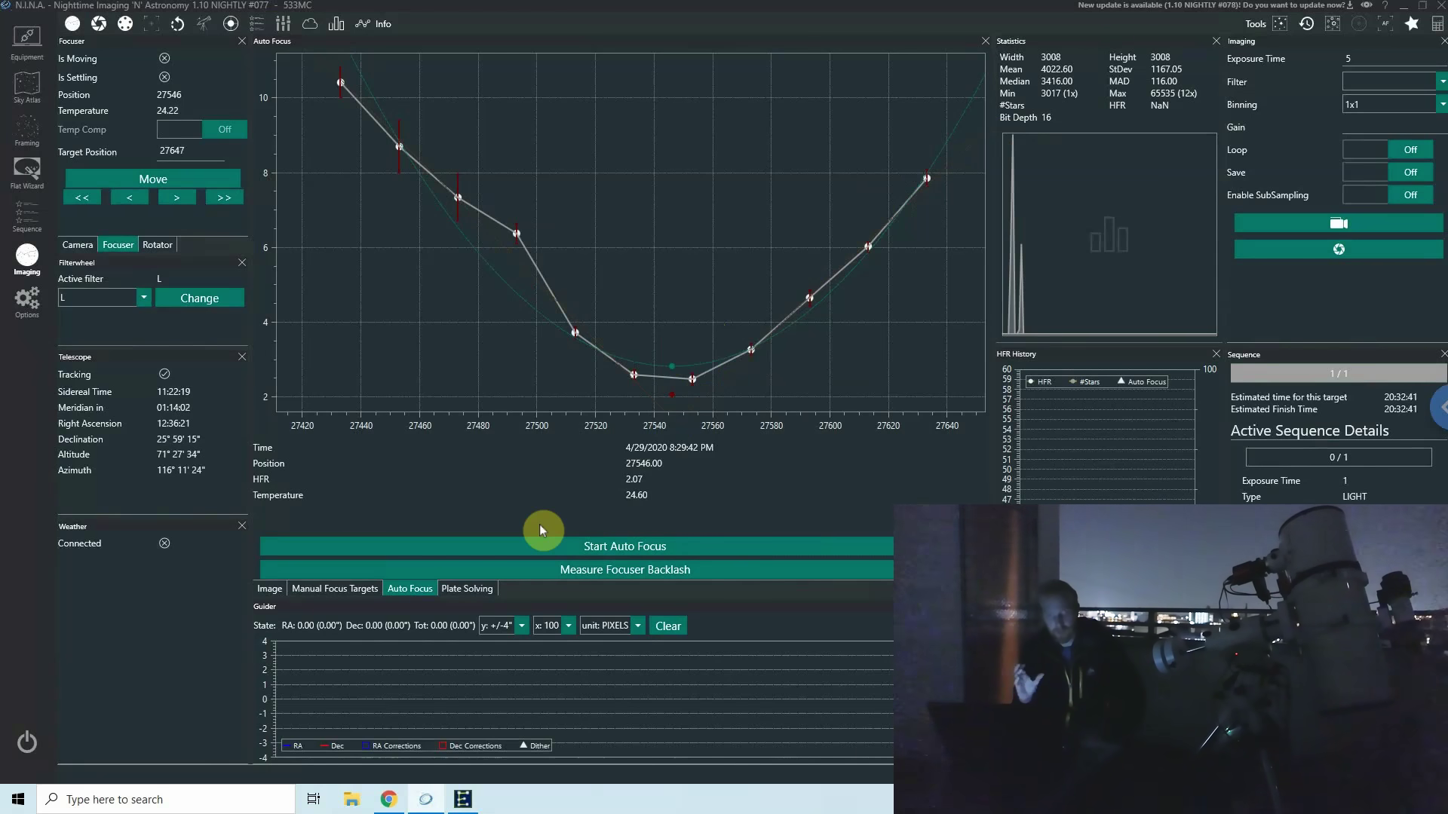
Review the autofocus step size, initial offset steps and default exposure time in Equipment options
{"action": "left_click", "coordinate": [23, 292]}
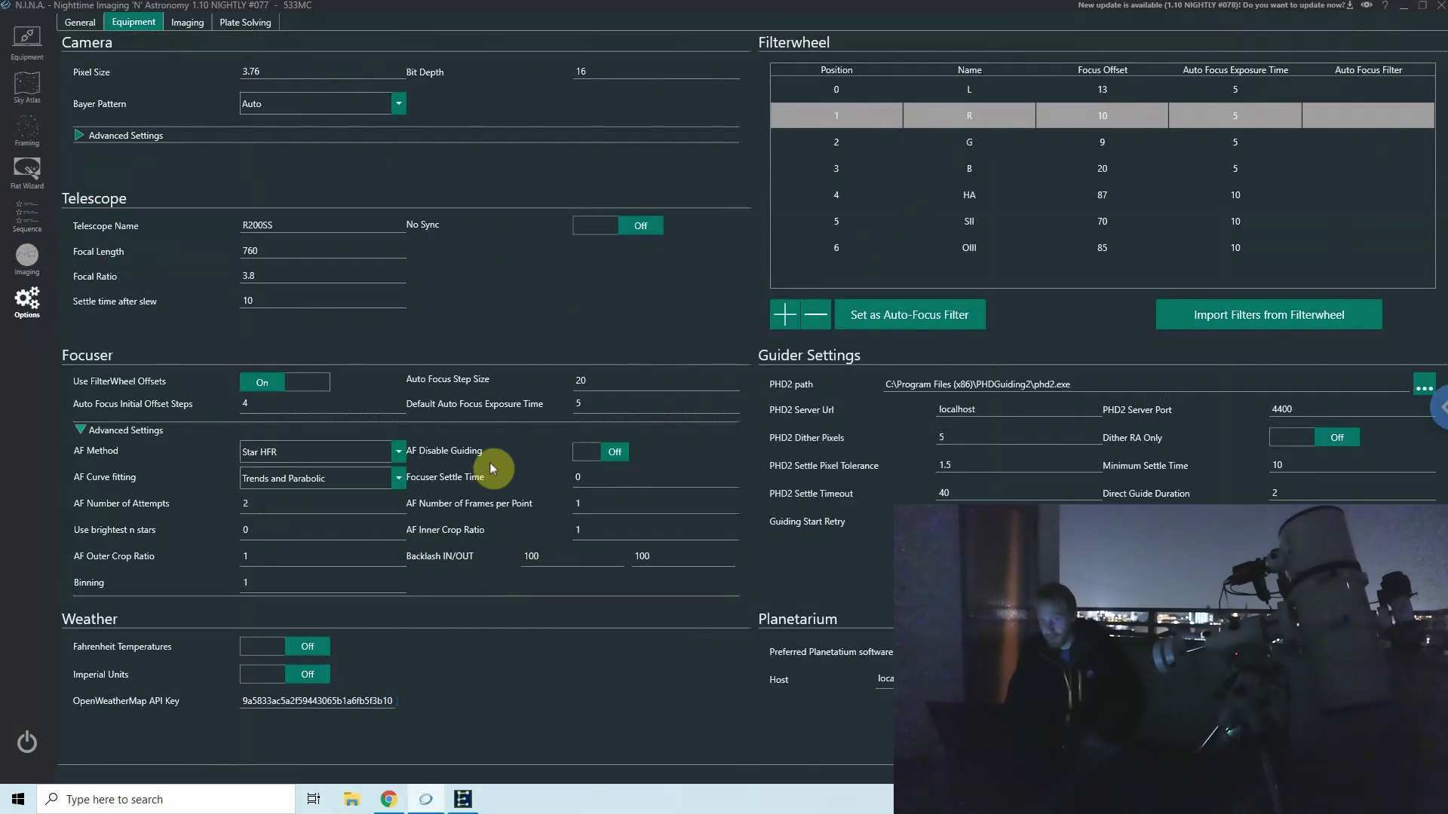
{"action": "double_click", "coordinate": [602, 387]}
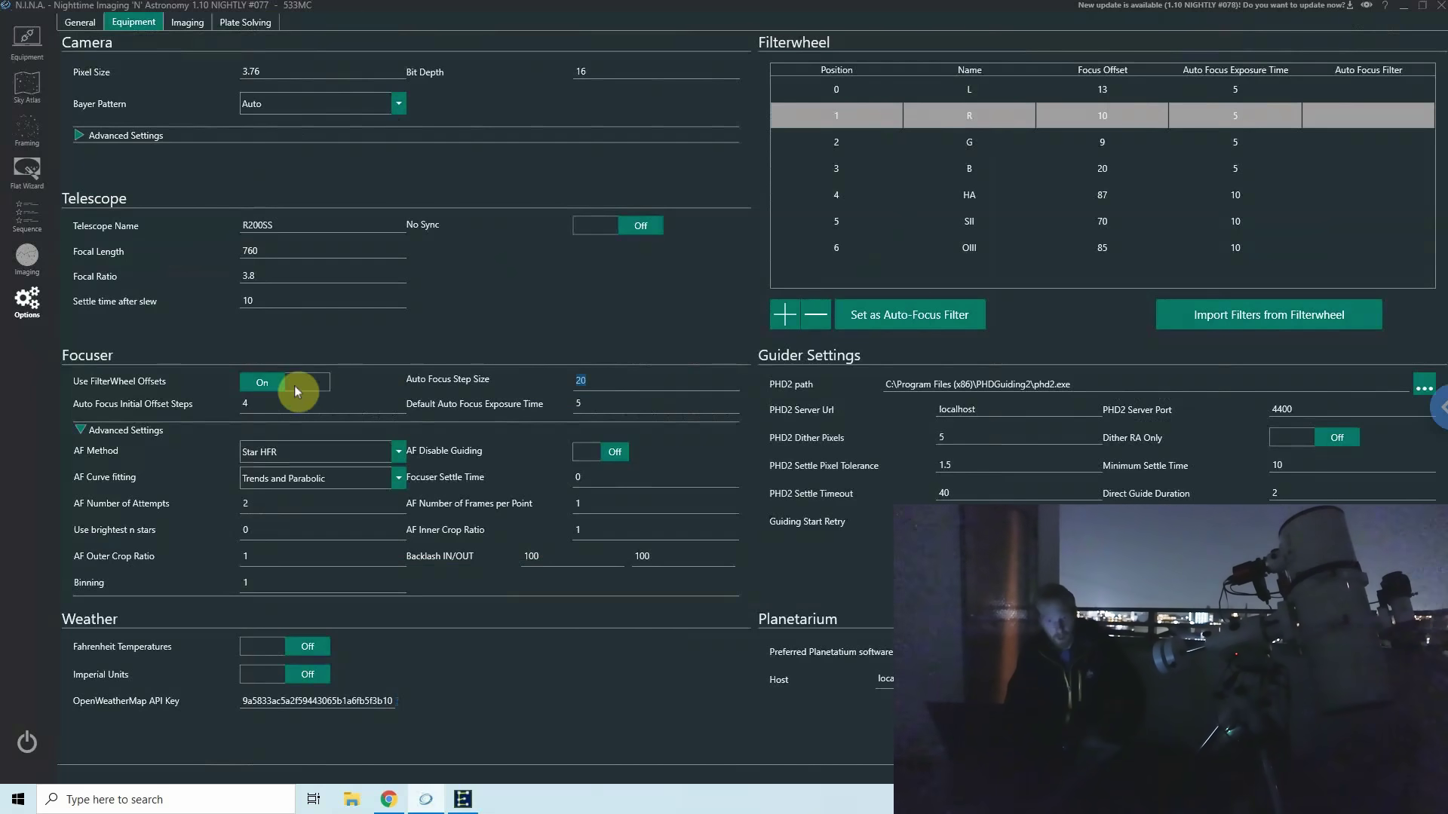
{"action": "double_click", "coordinate": [263, 408]}
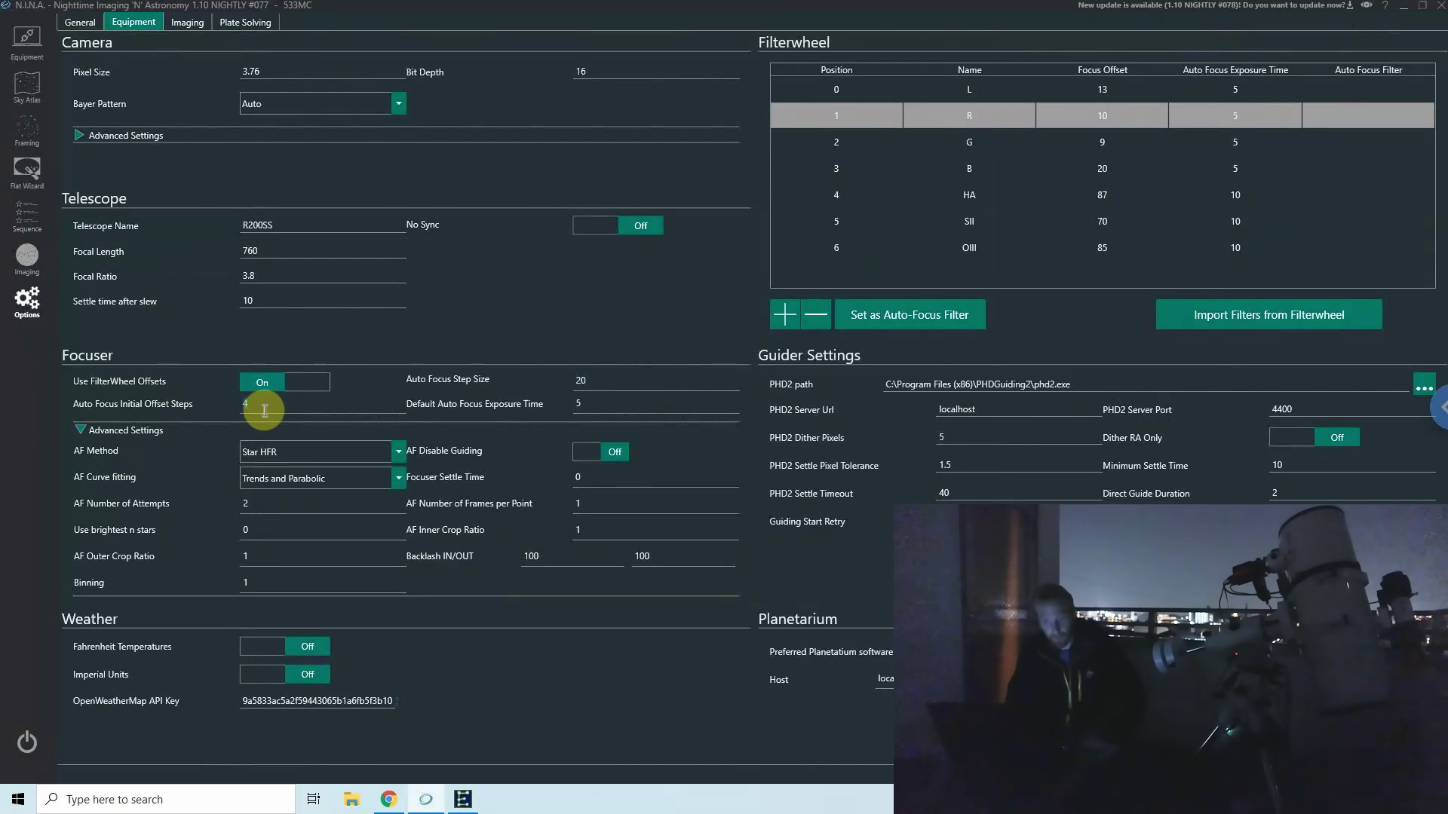
{"action": "left_click", "coordinate": [285, 405]}
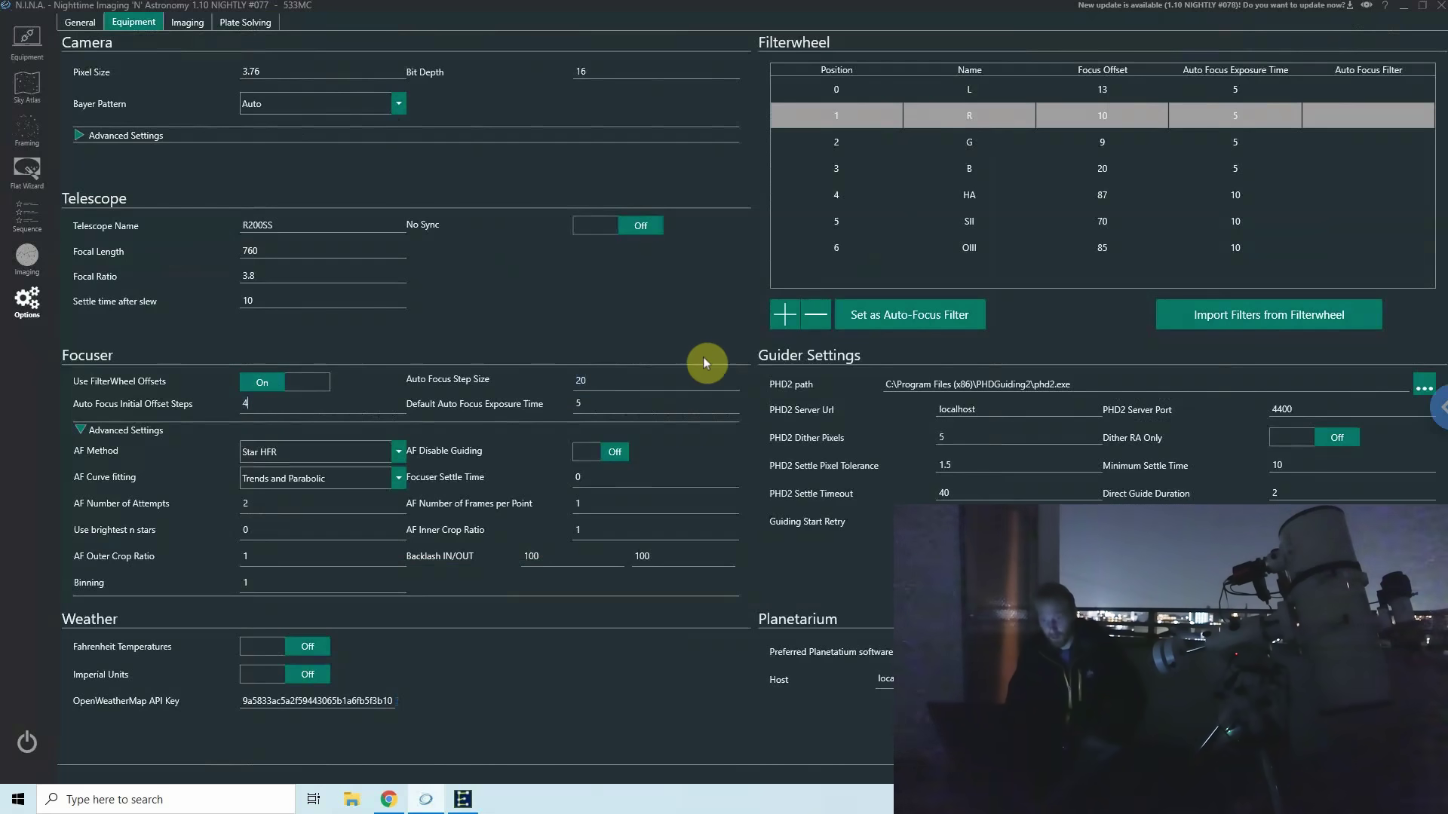
{"action": "double_click", "coordinate": [663, 396]}
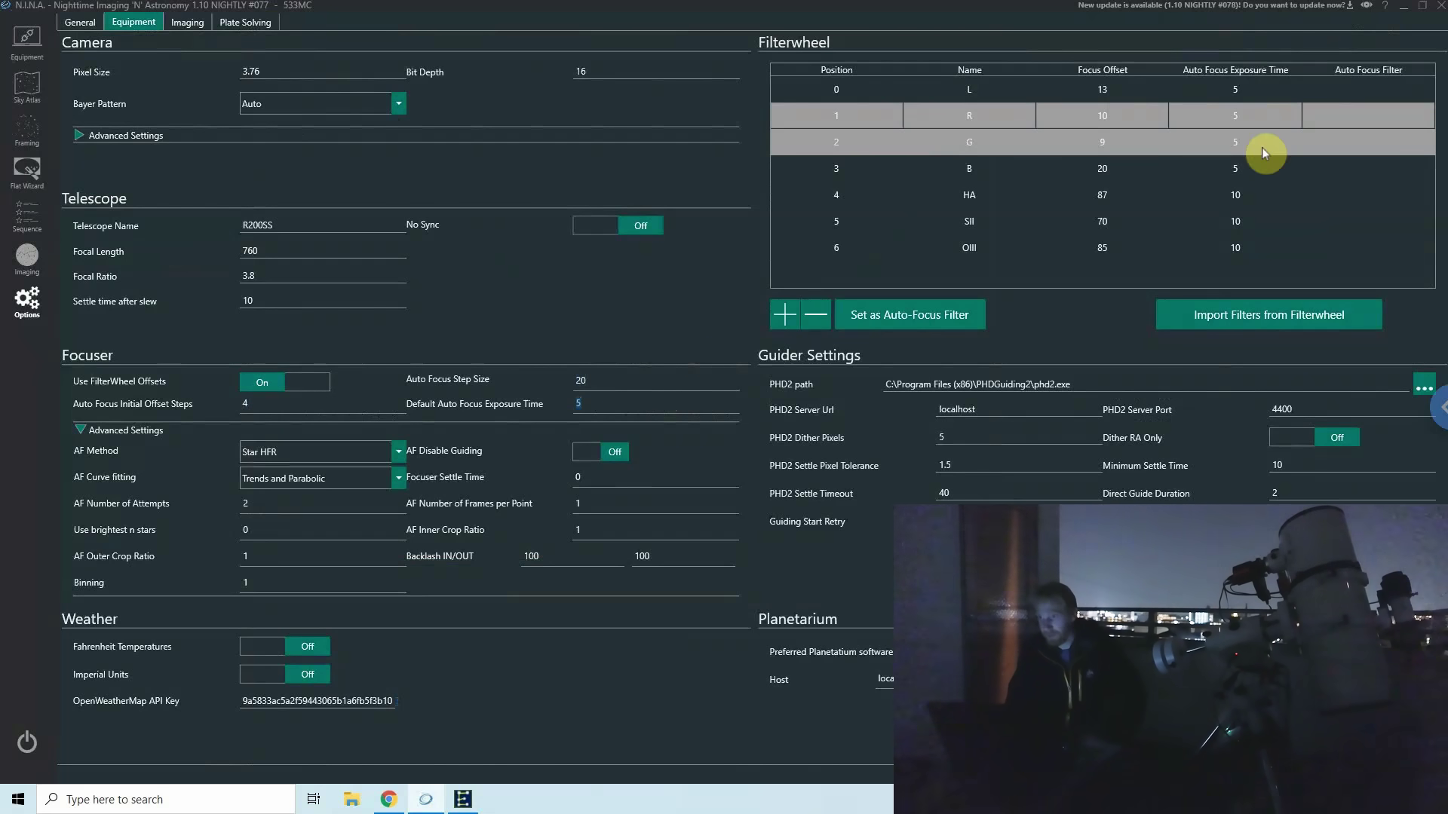
{"action": "left_click", "coordinate": [1234, 96]}
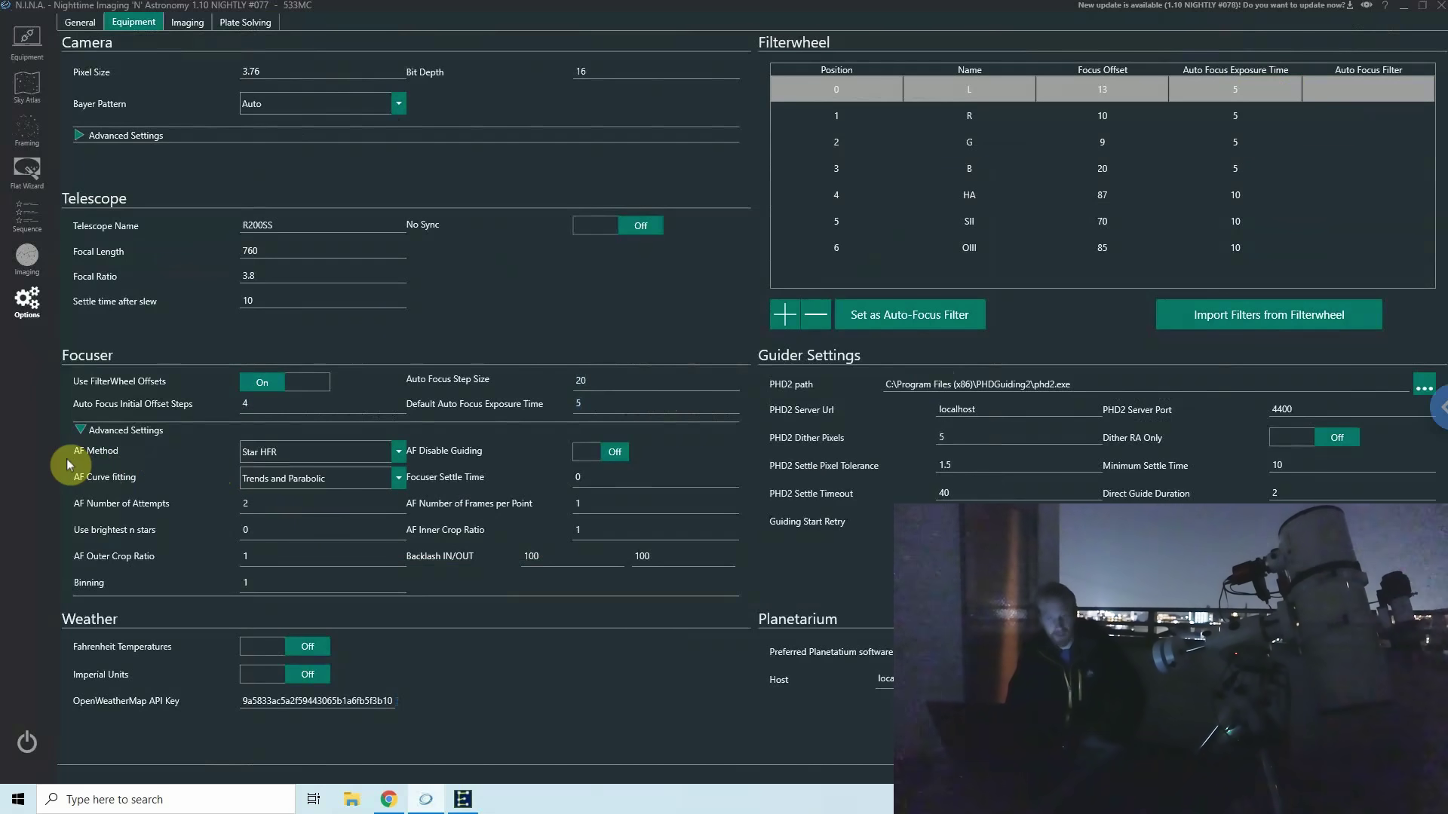
Check the AF Method list and keep Star HFR as the autofocus method
{"action": "left_click", "coordinate": [335, 451]}
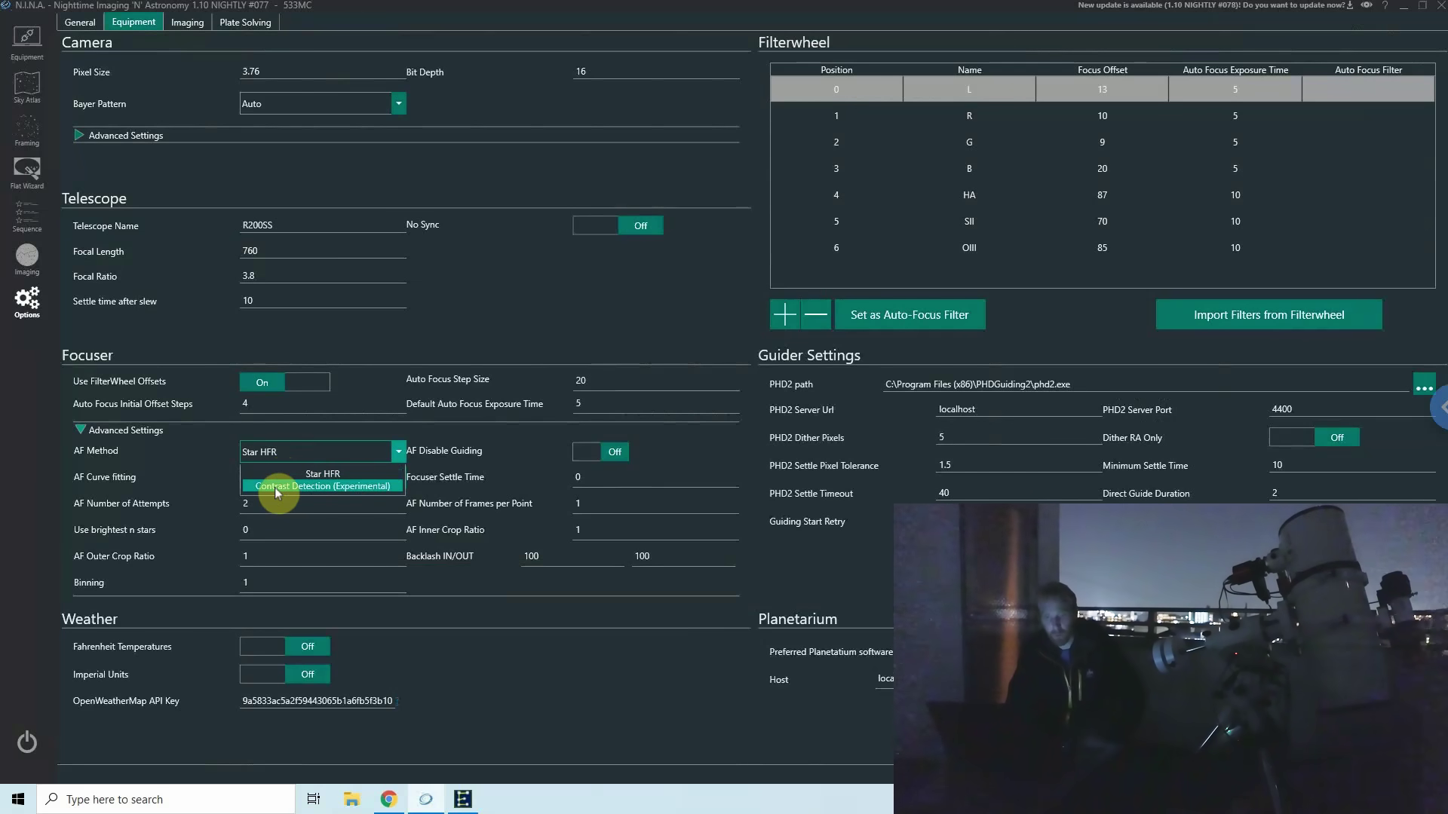
{"action": "left_click", "coordinate": [305, 475]}
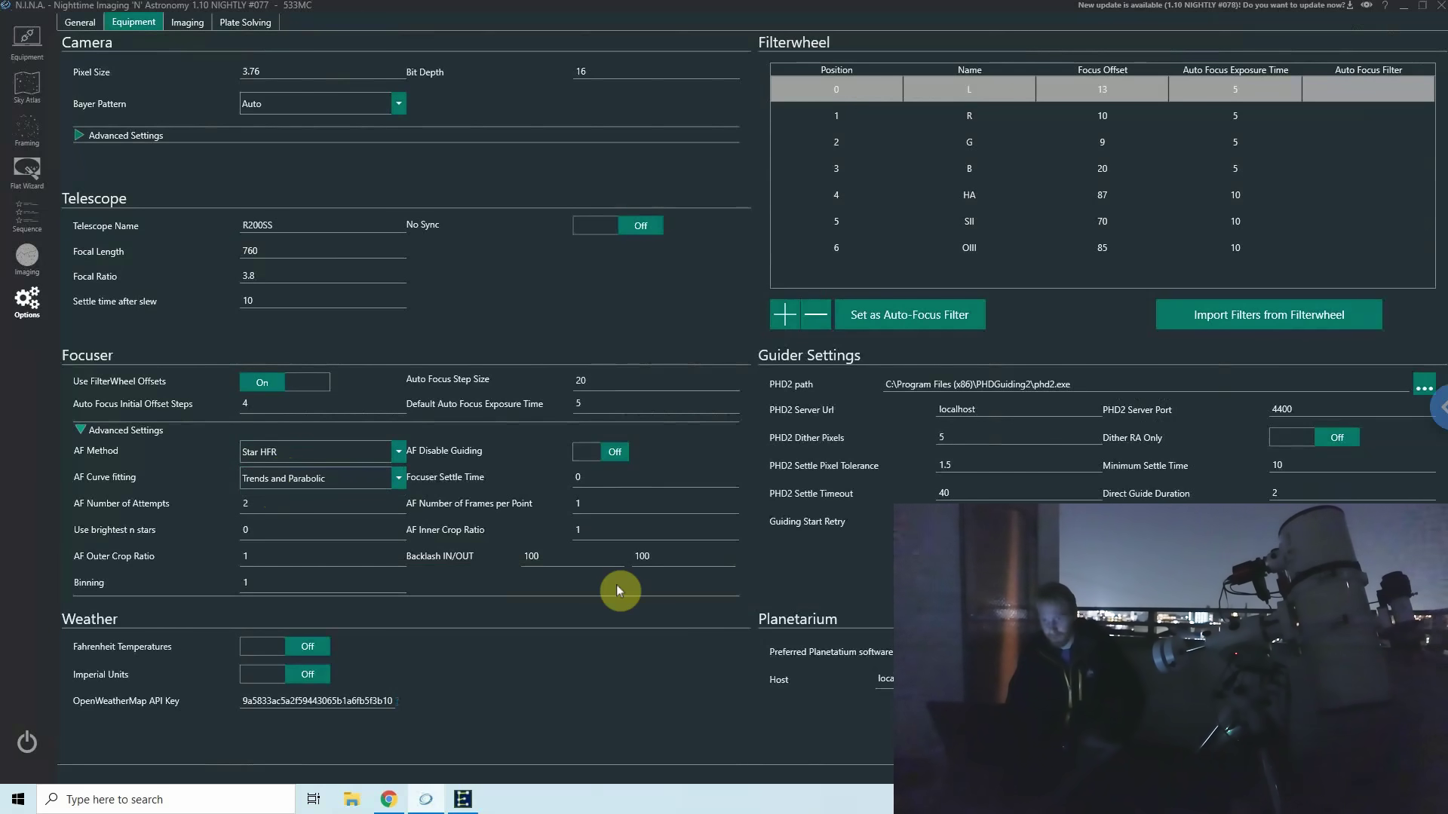
{"action": "mouse_move", "coordinate": [415, 455]}
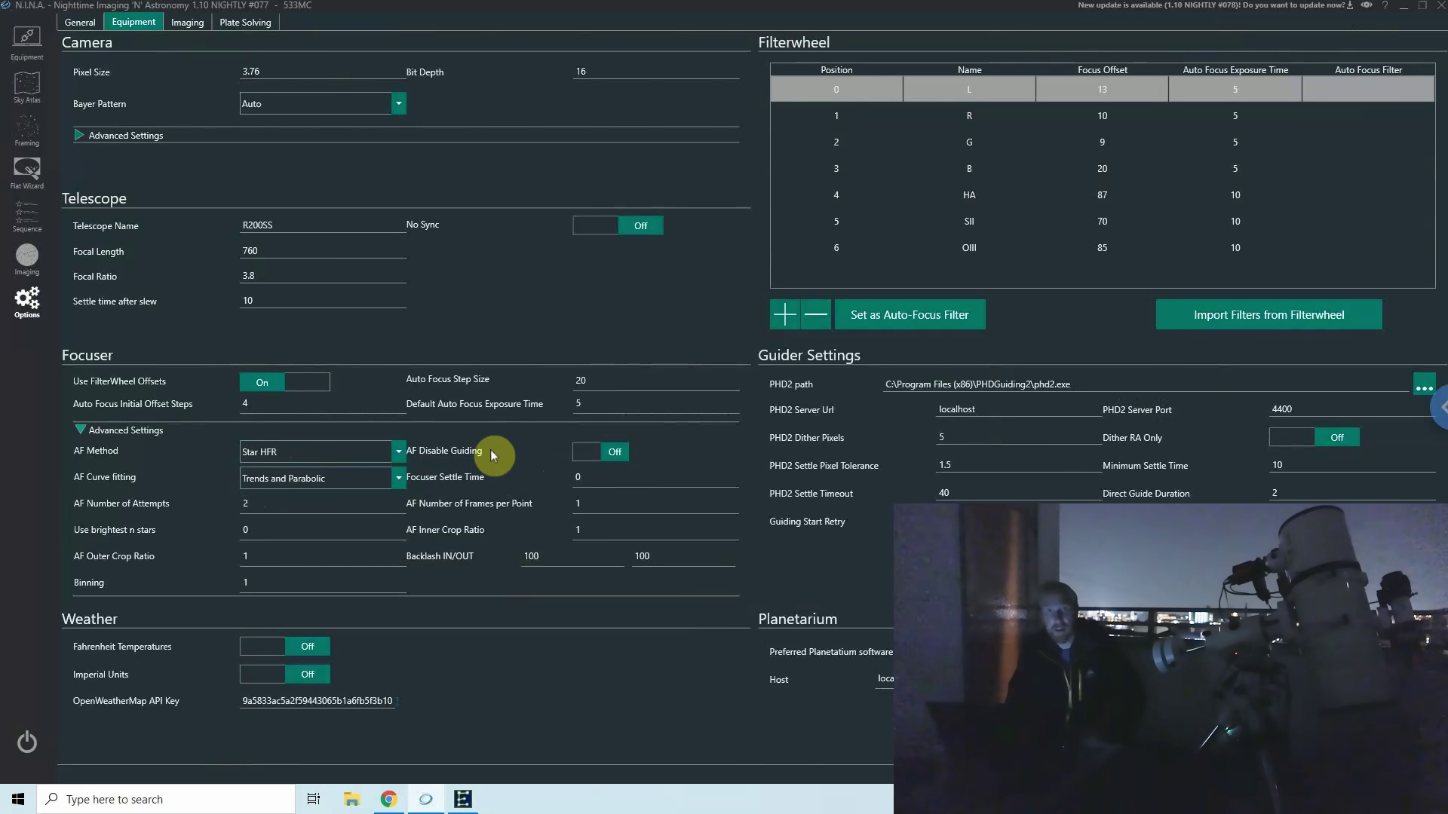
{"action": "mouse_move", "coordinate": [490, 450]}
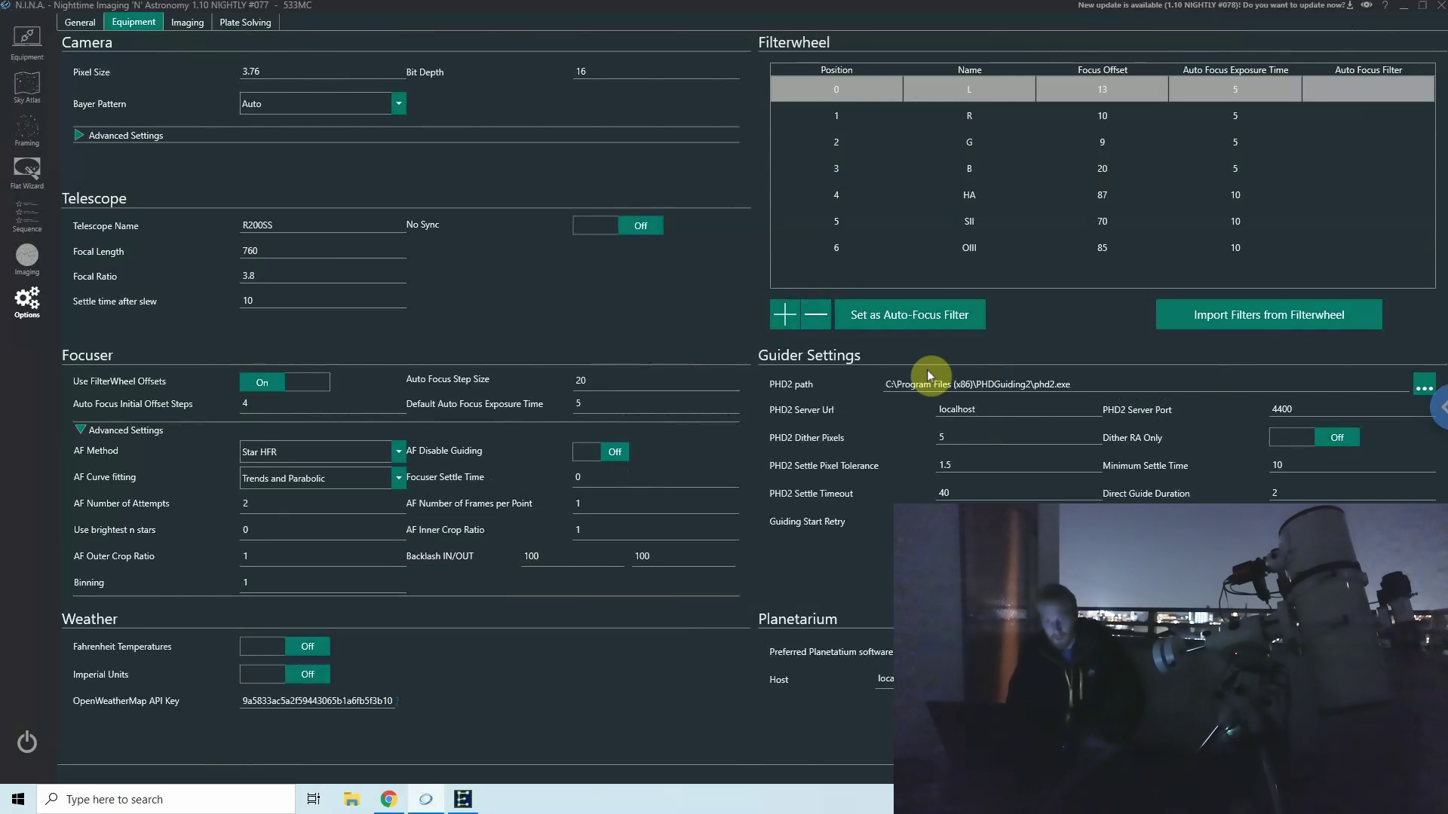
{"action": "left_click", "coordinate": [315, 480]}
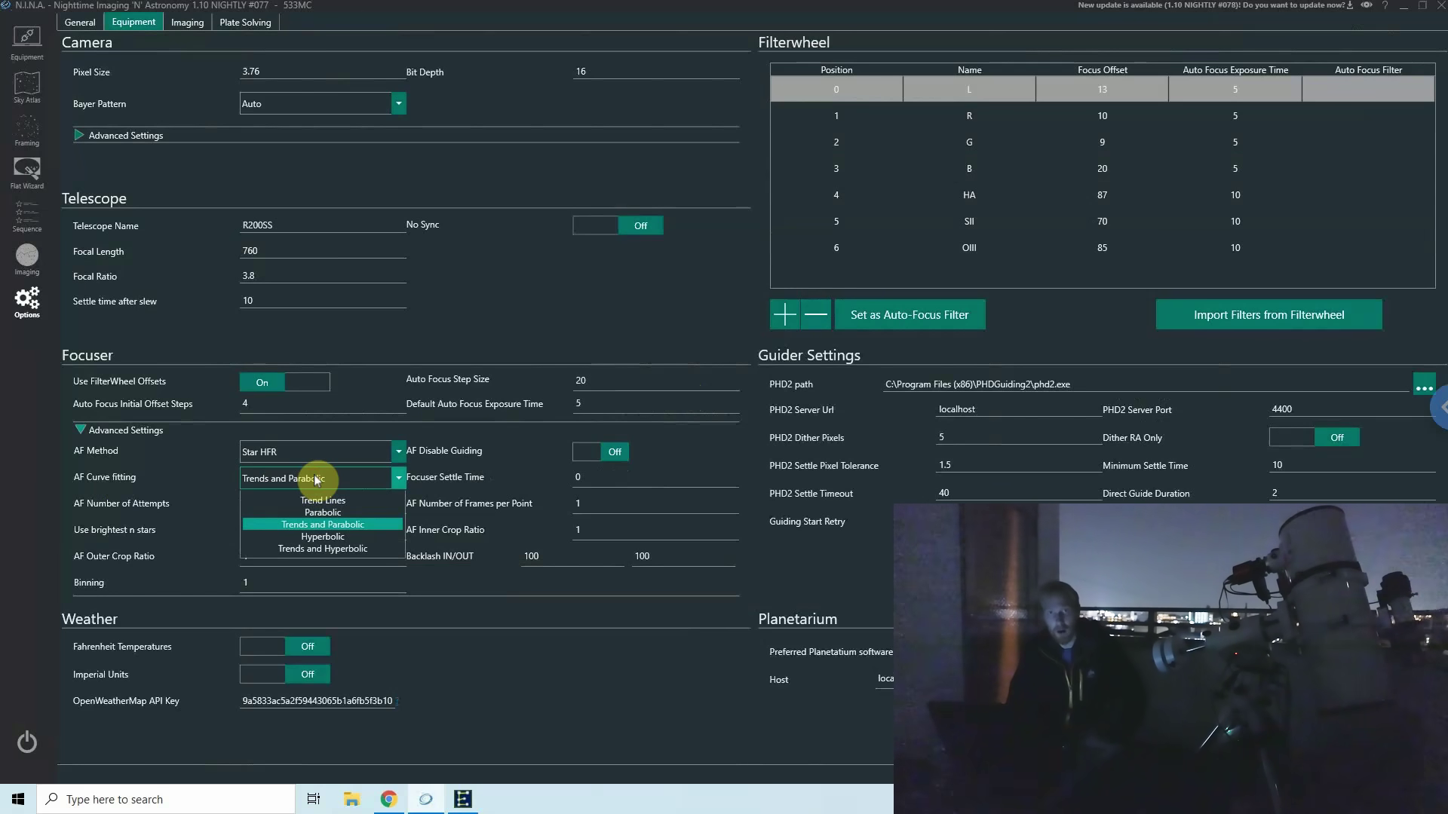
{"action": "left_click", "coordinate": [608, 382]}
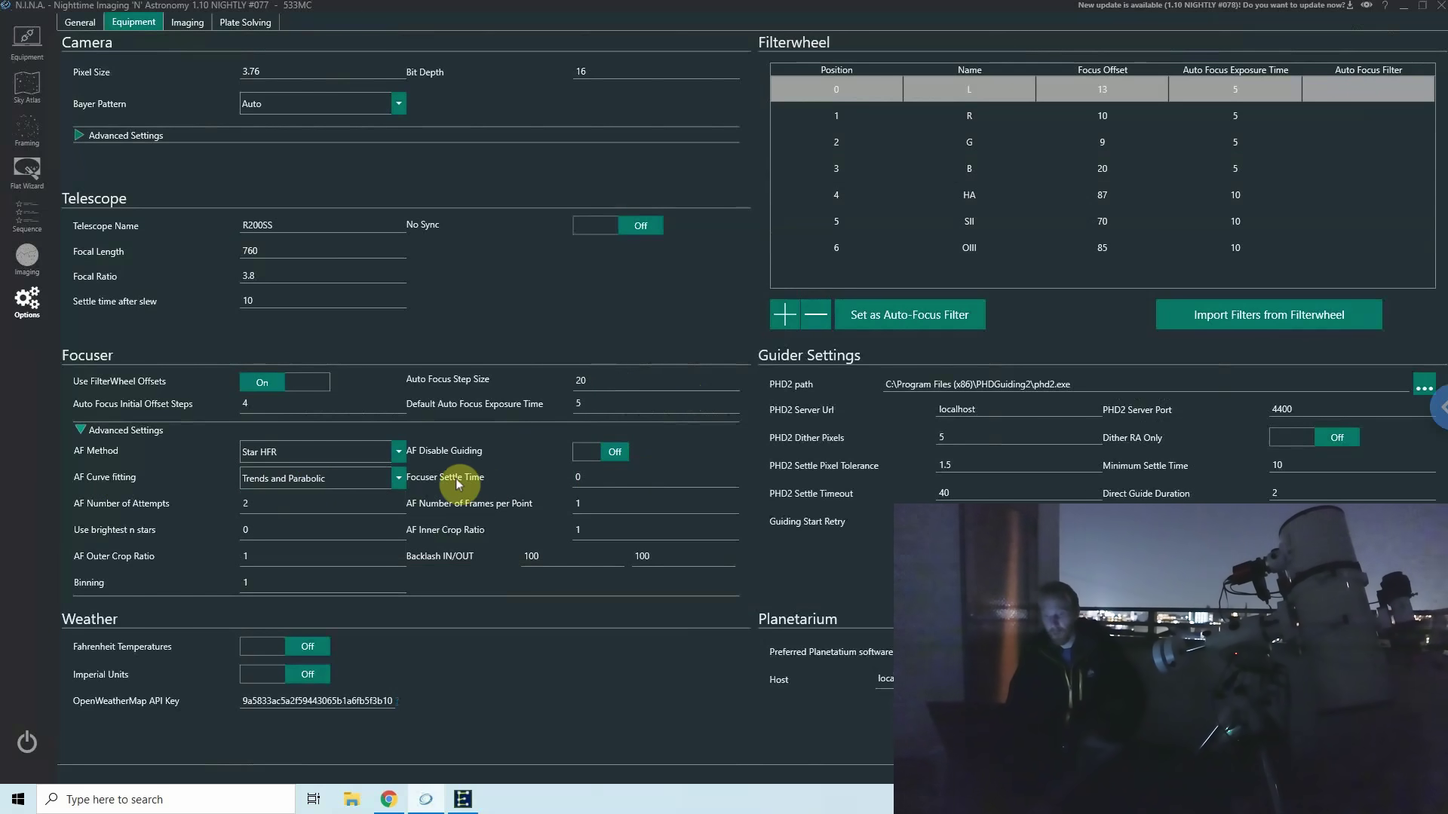
{"action": "mouse_move", "coordinate": [452, 478]}
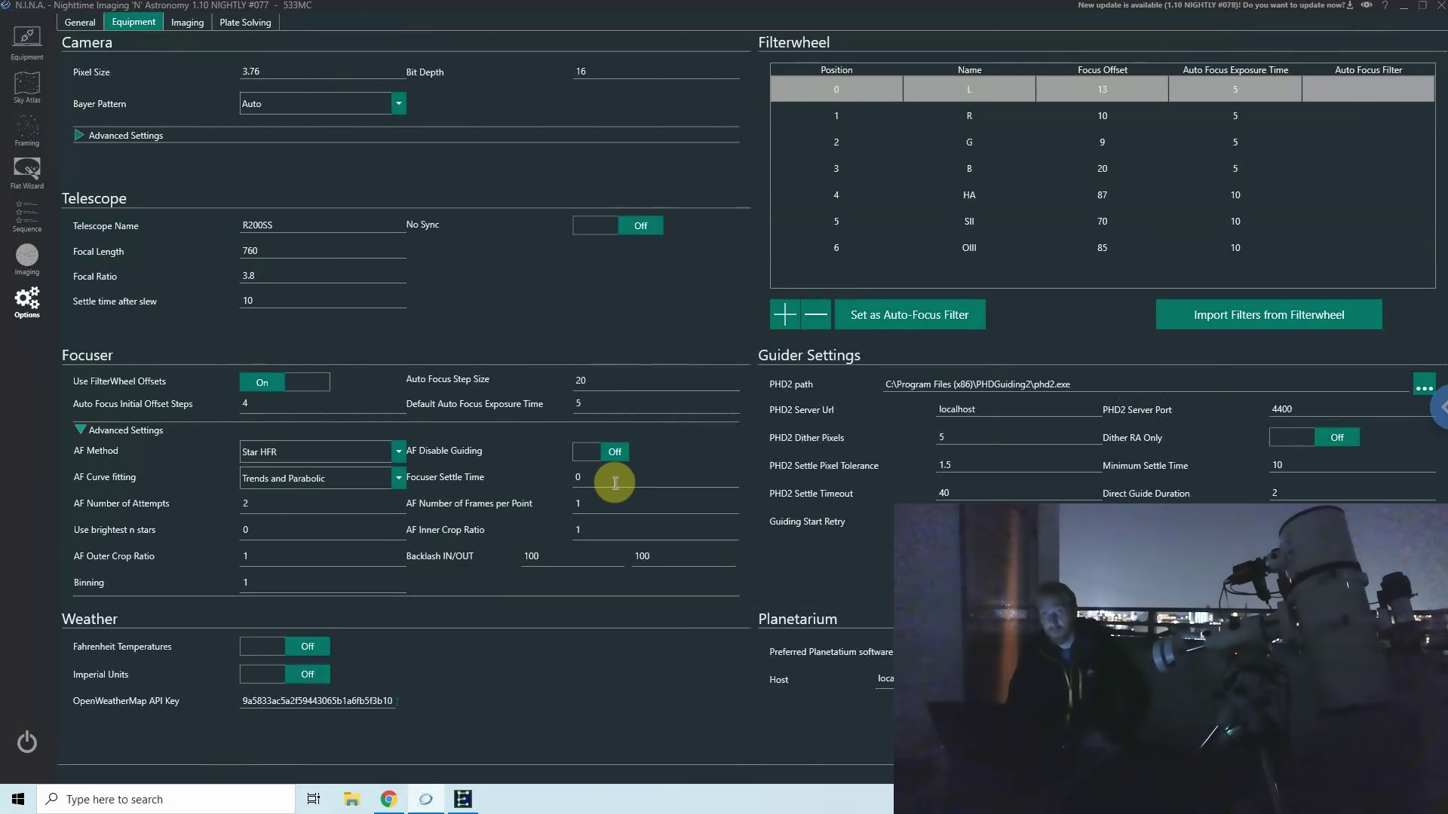
{"action": "double_click", "coordinate": [606, 479]}
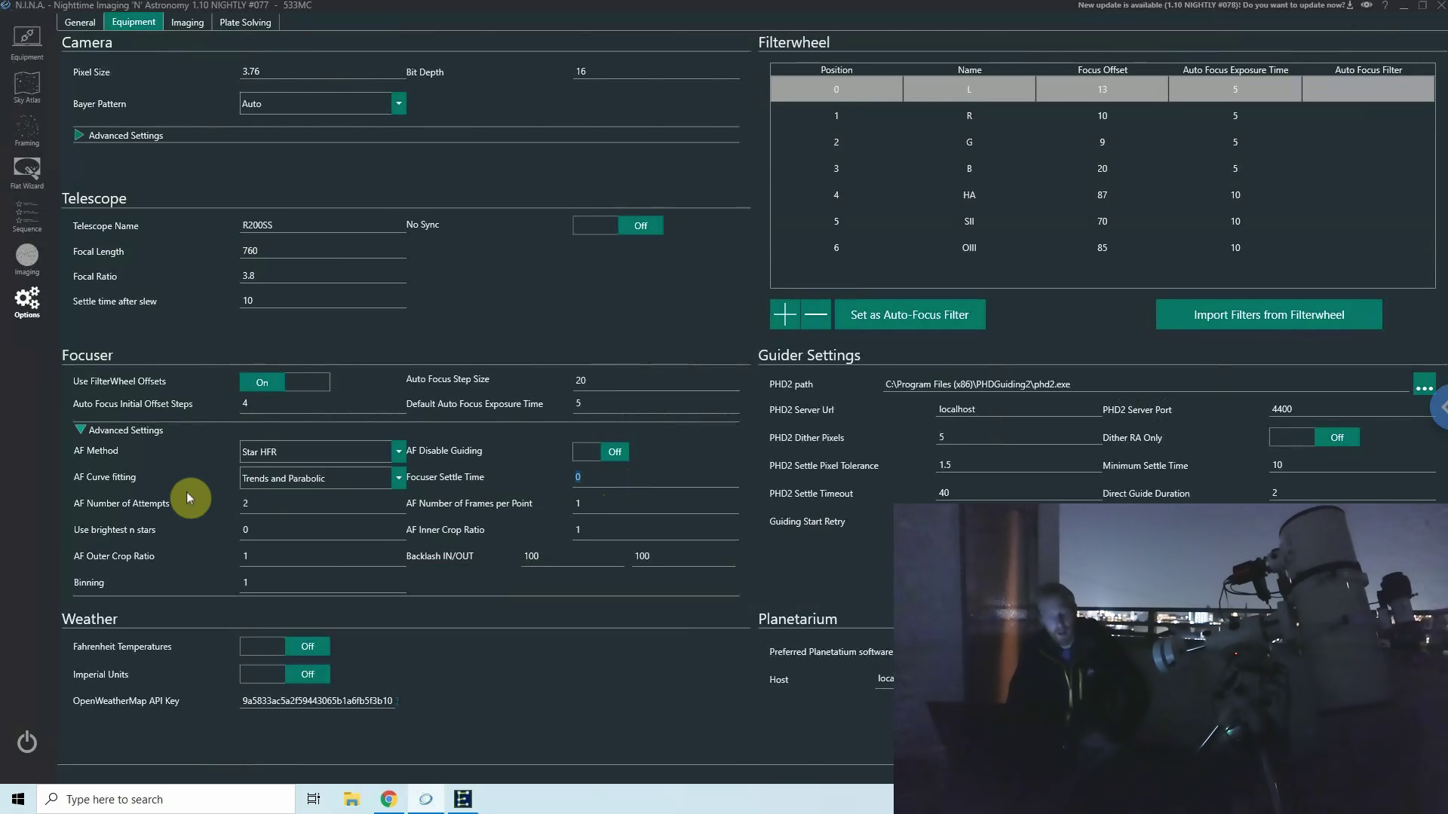
{"action": "mouse_move", "coordinate": [124, 509]}
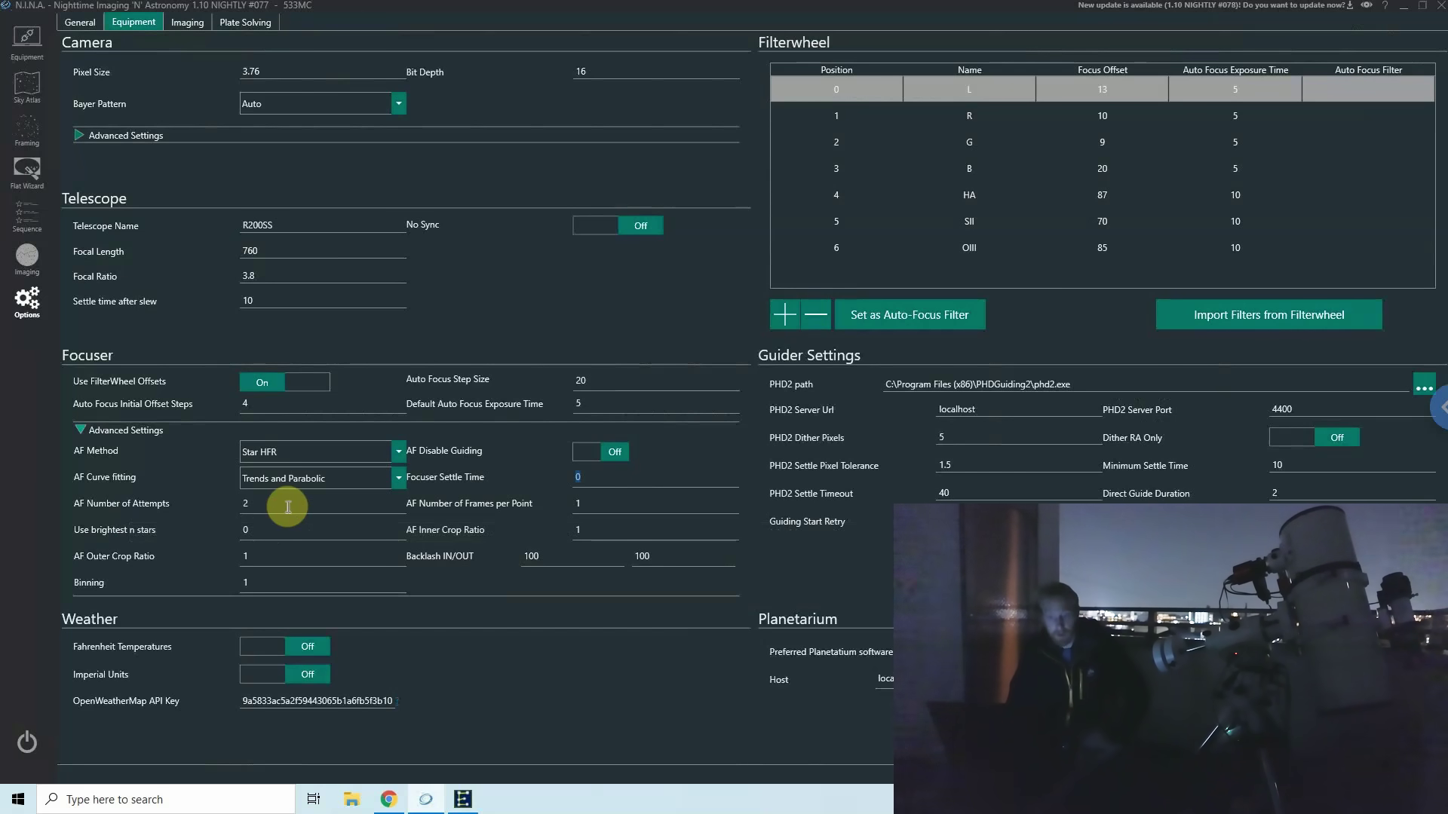
{"action": "left_click", "coordinate": [288, 505]}
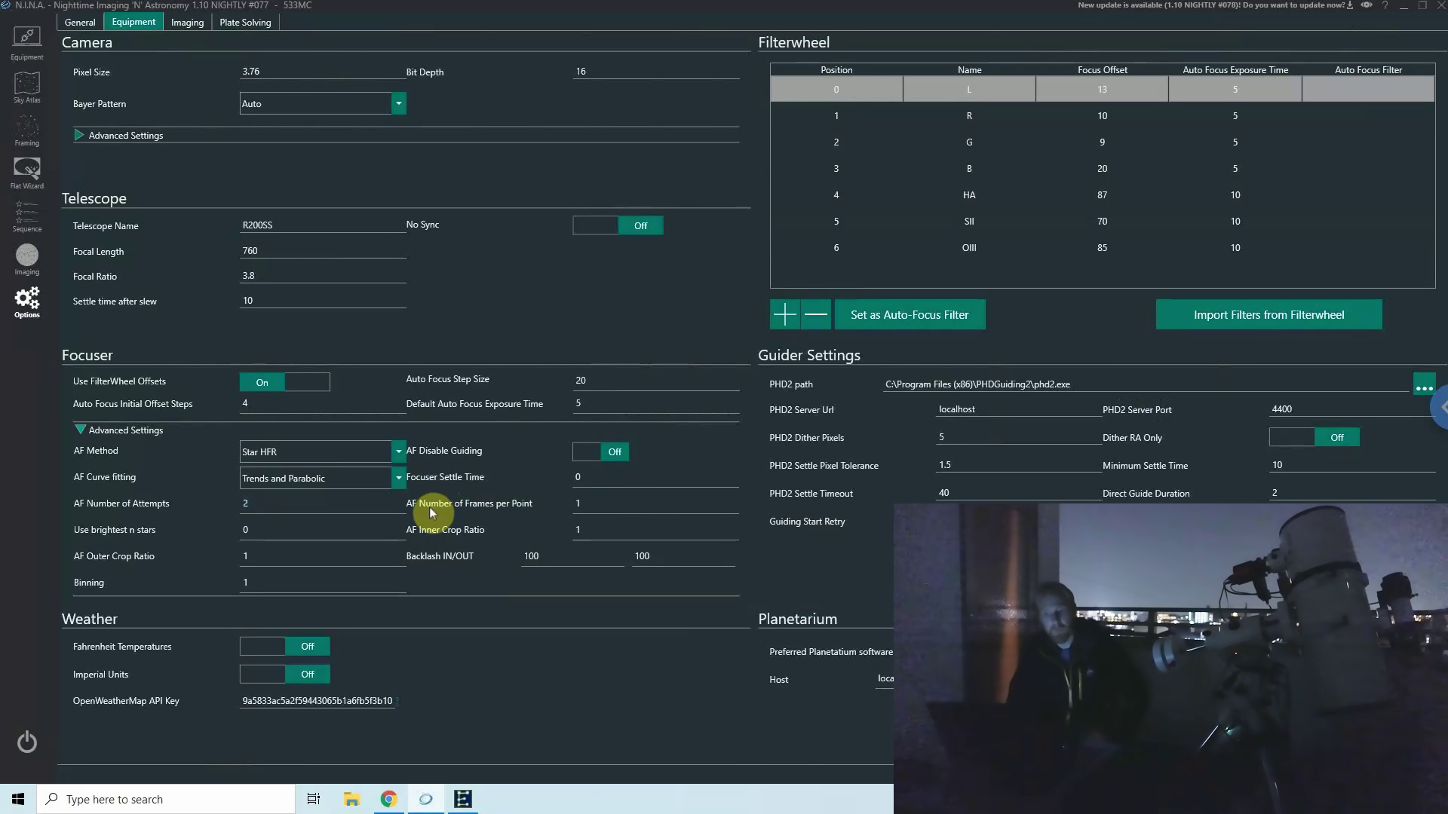
{"action": "mouse_move", "coordinate": [430, 513]}
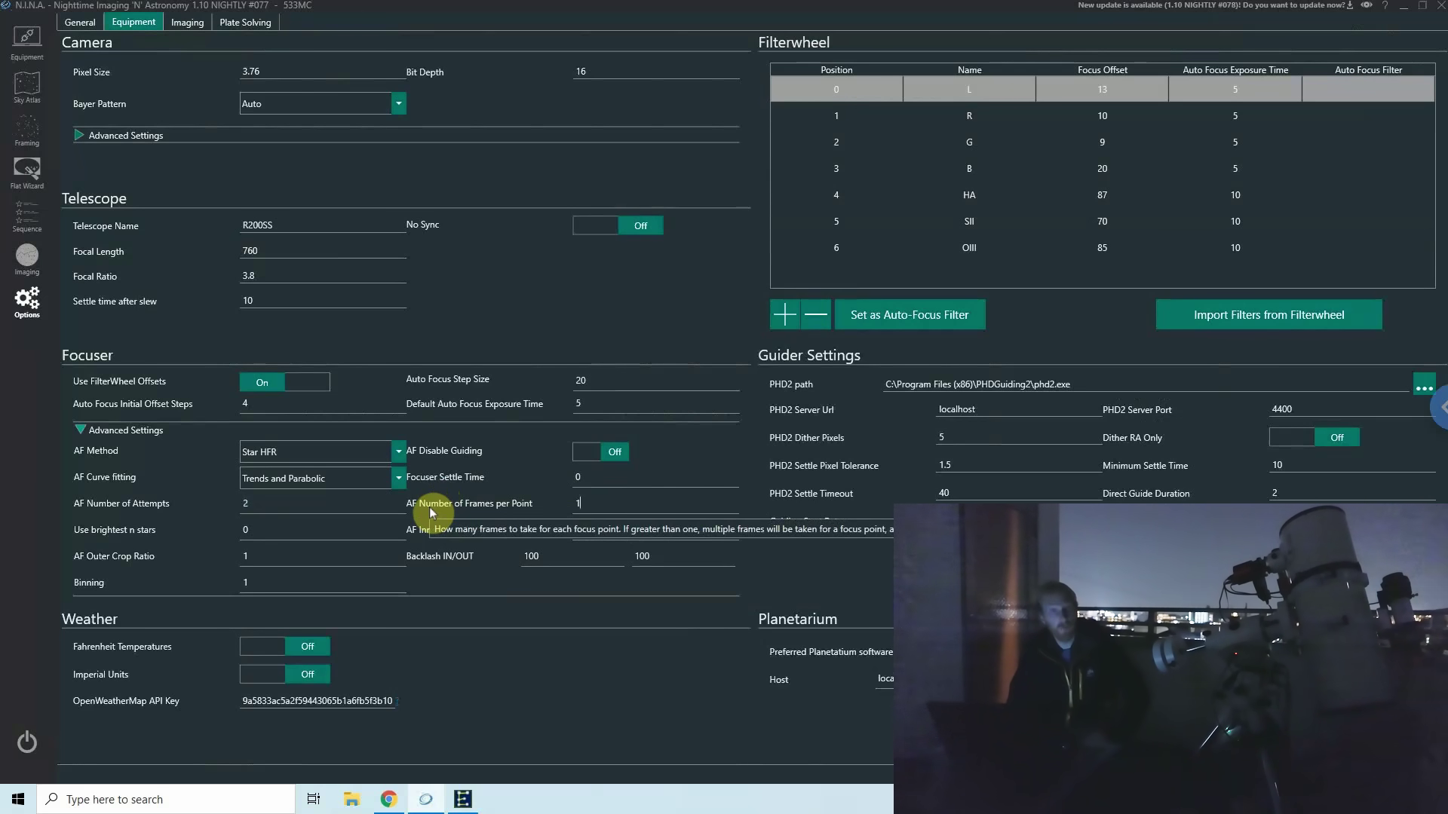
{"action": "left_click", "coordinate": [26, 259]}
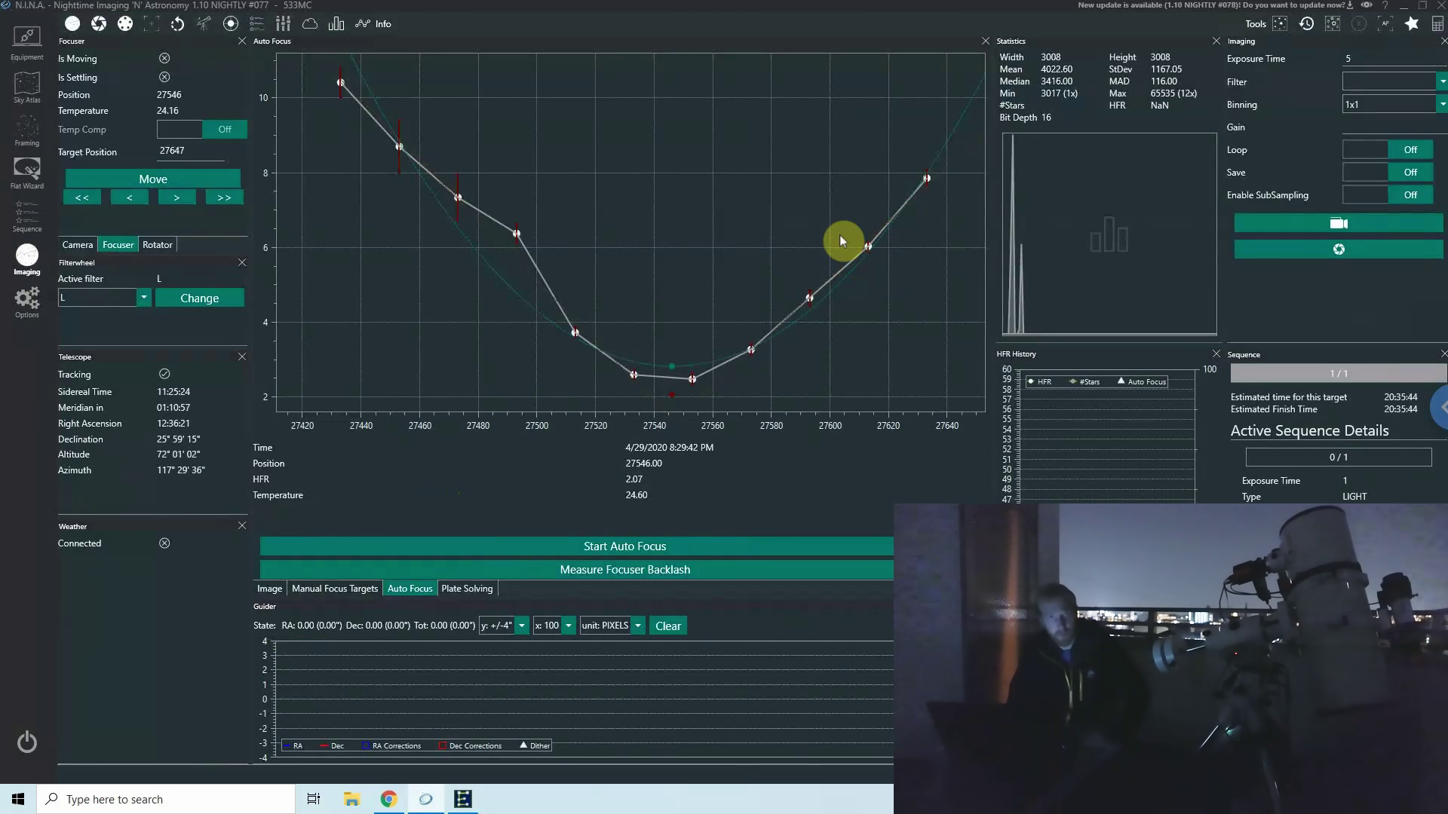
{"action": "left_click", "coordinate": [26, 298]}
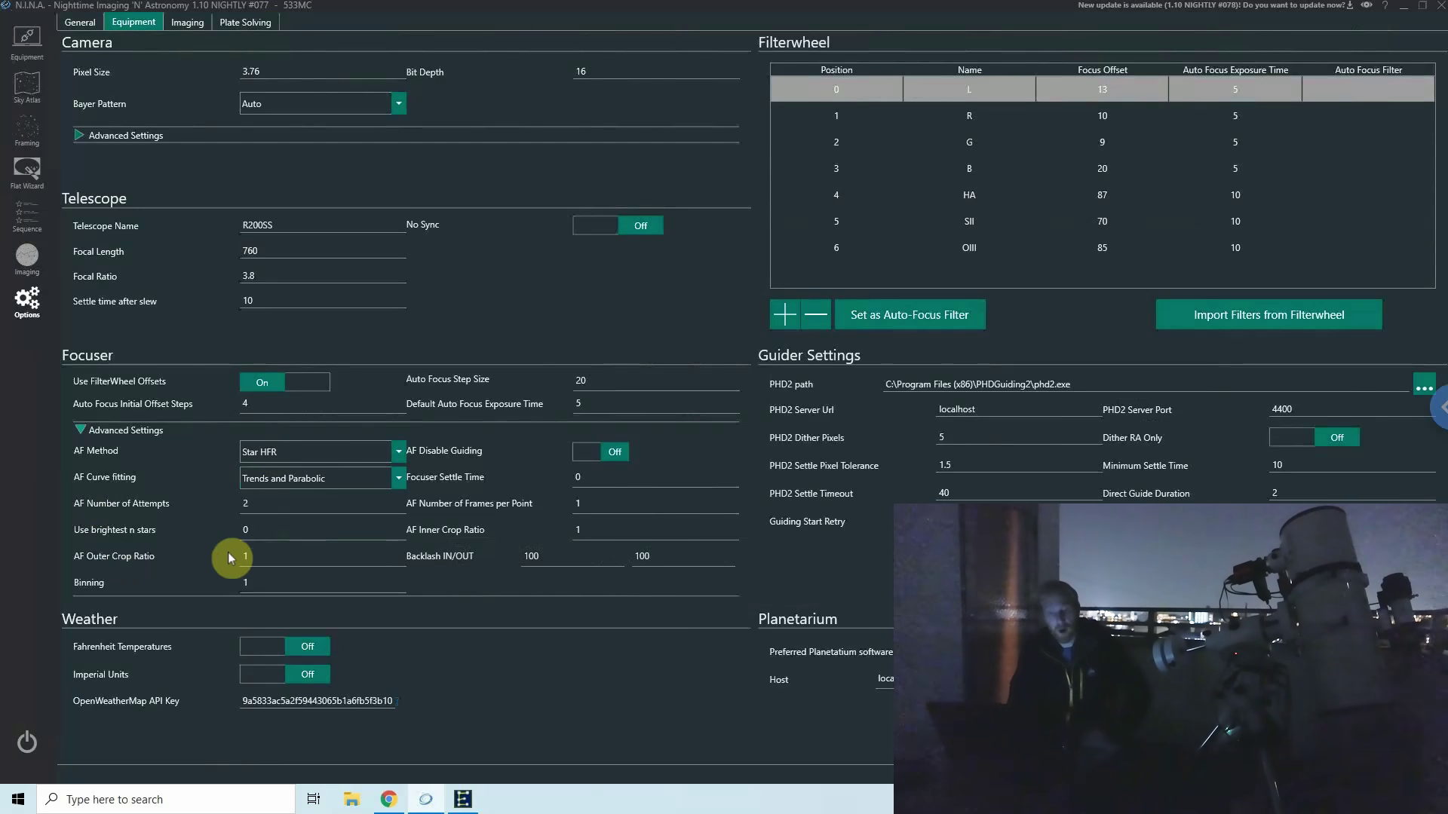
Show the tooltip explaining the AF Inner Crop Ratio setting
{"action": "mouse_move", "coordinate": [486, 531]}
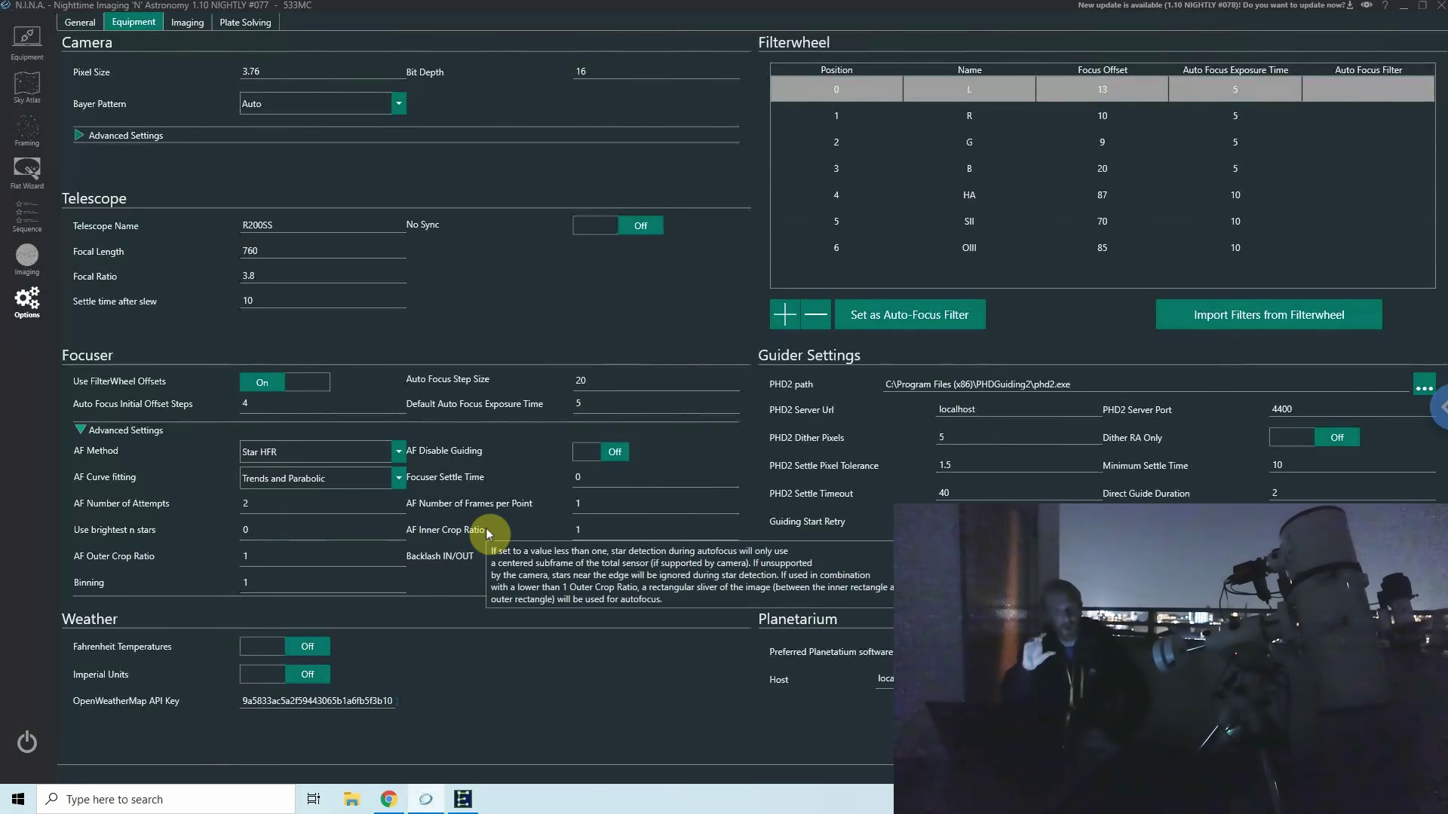